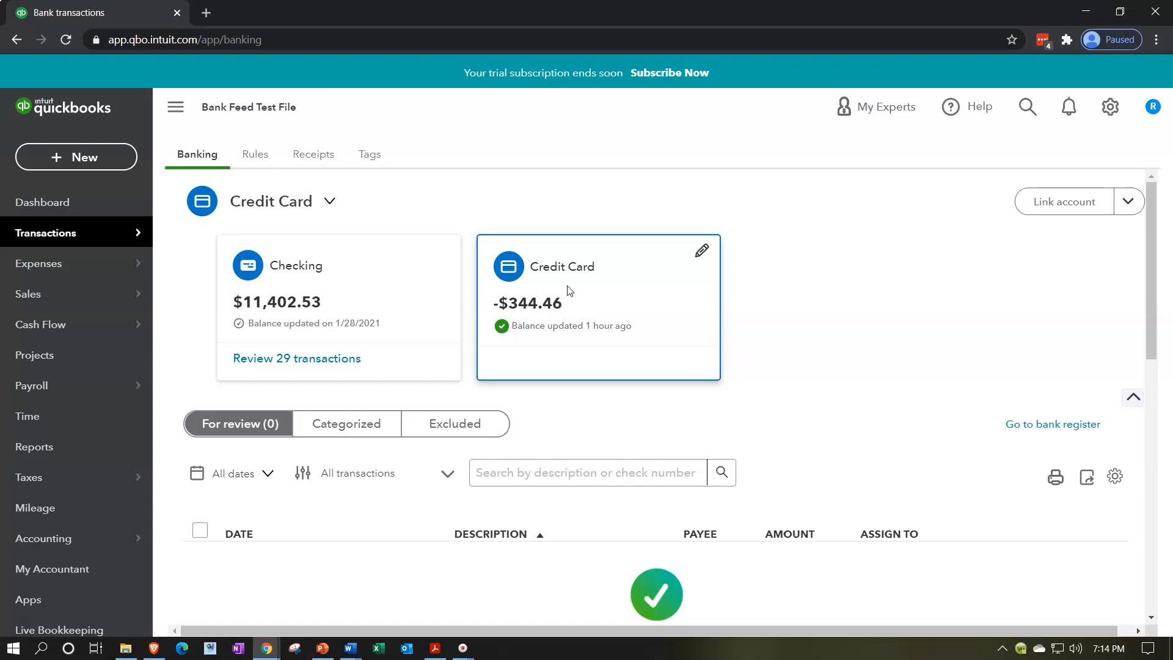
Step: Duplicate the Bank transactions browser tab twice so that three tabs of the company file are open
click(125, 11)
right_click(127, 12)
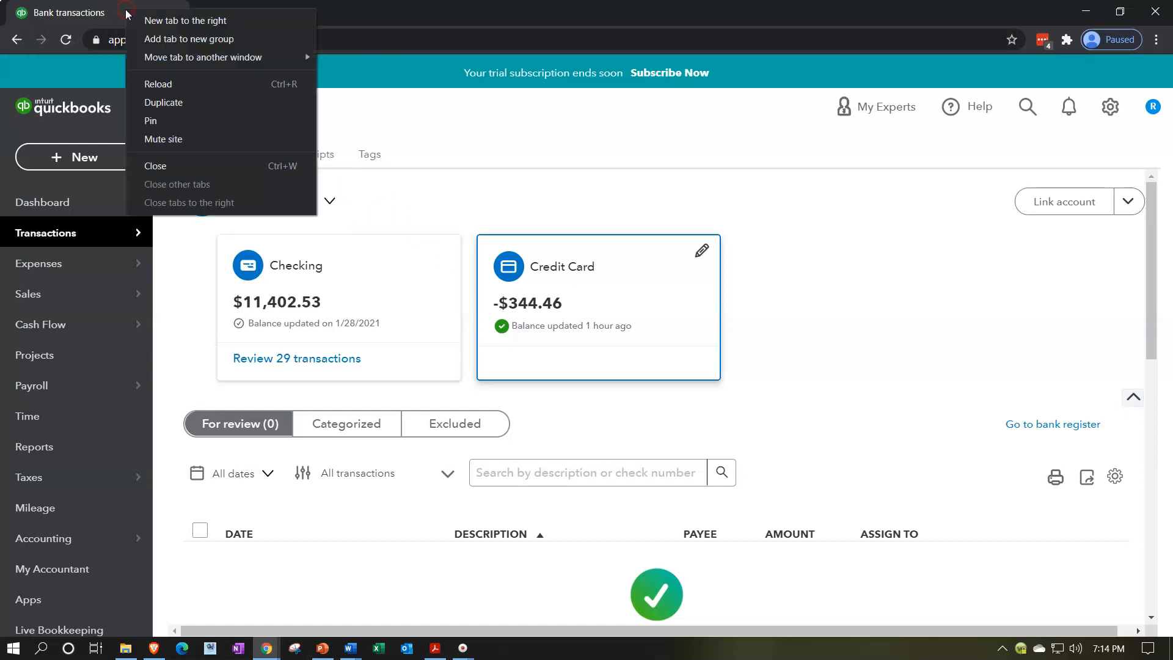
click(161, 100)
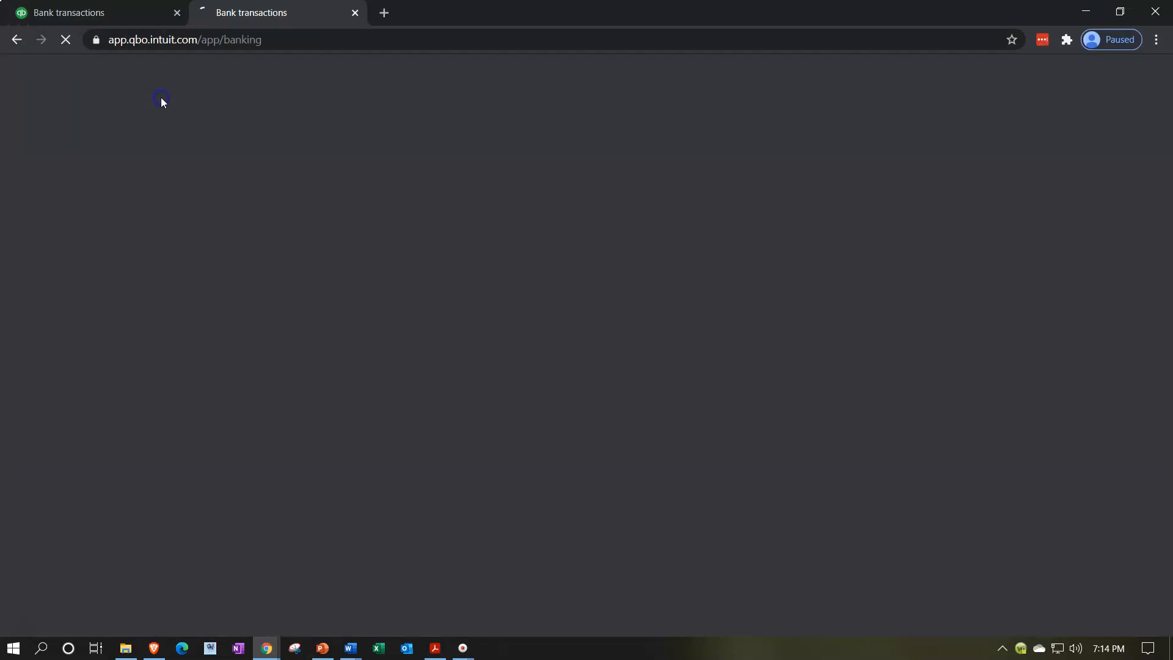
right_click(282, 13)
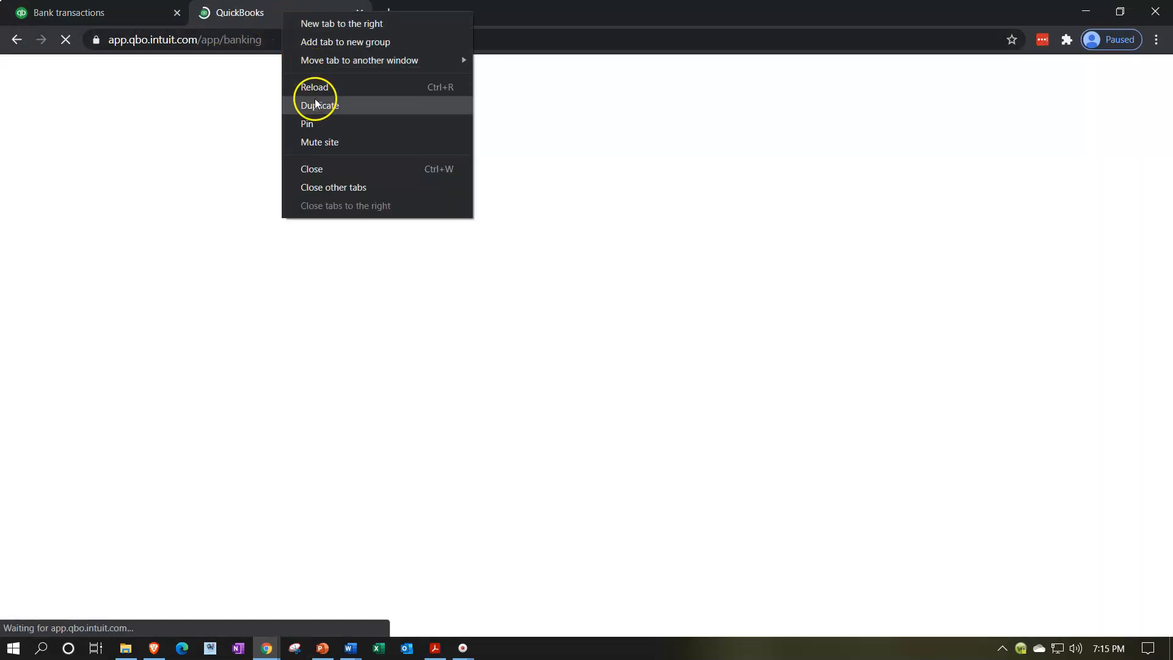
click(316, 104)
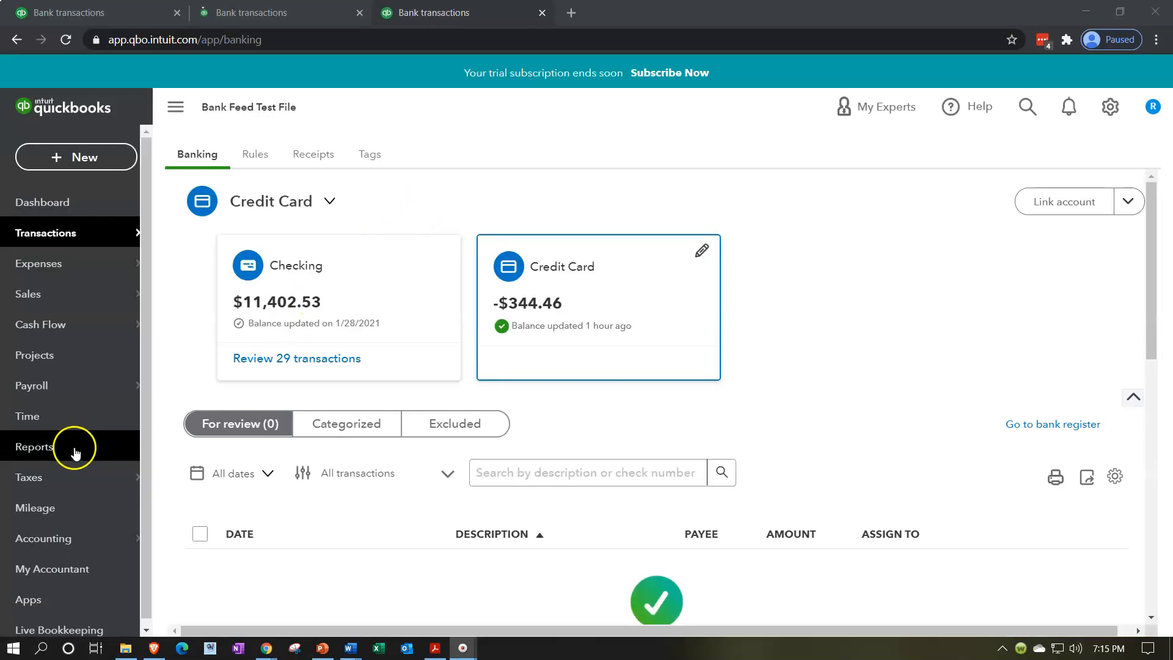
Step: Open the Profit and Loss report in the third tab and run it for 01/01/2020 to 12/31/2020
click(75, 453)
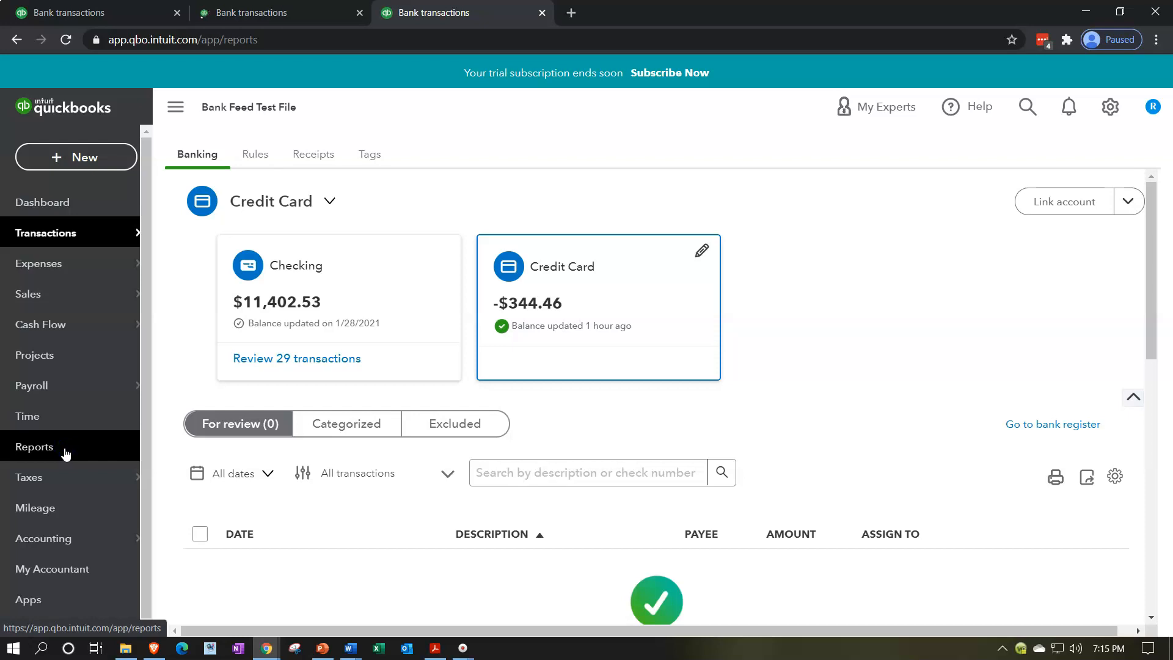
click(273, 501)
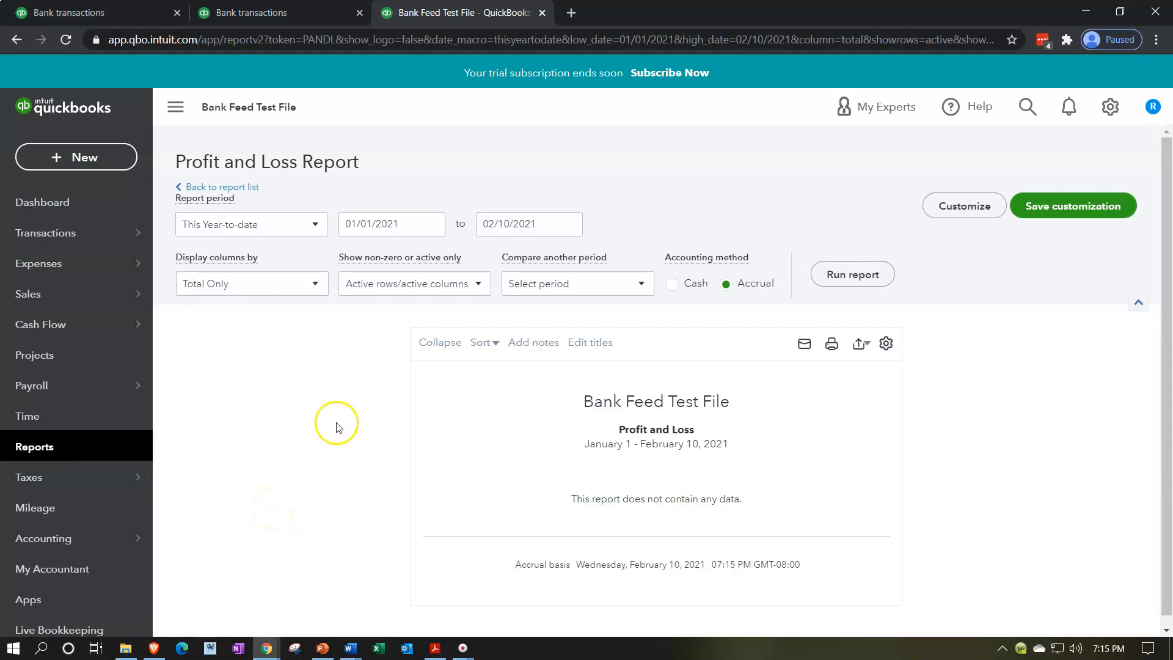
click(392, 224)
text(01/01/2020)
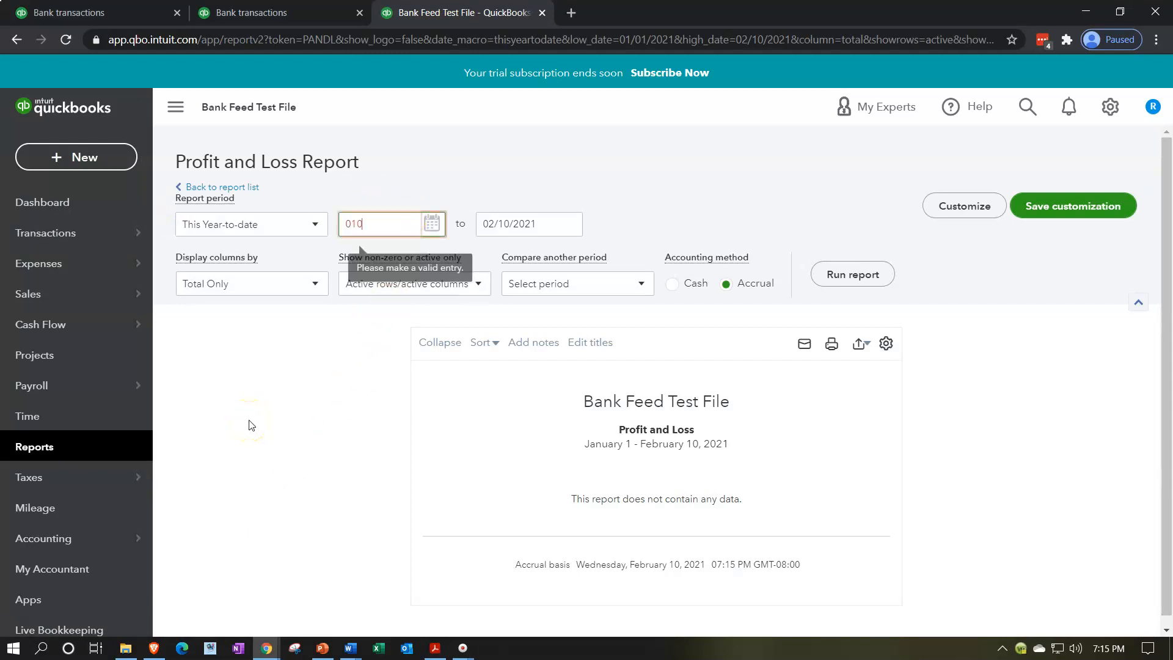
key(Tab)
text(12/31/20)
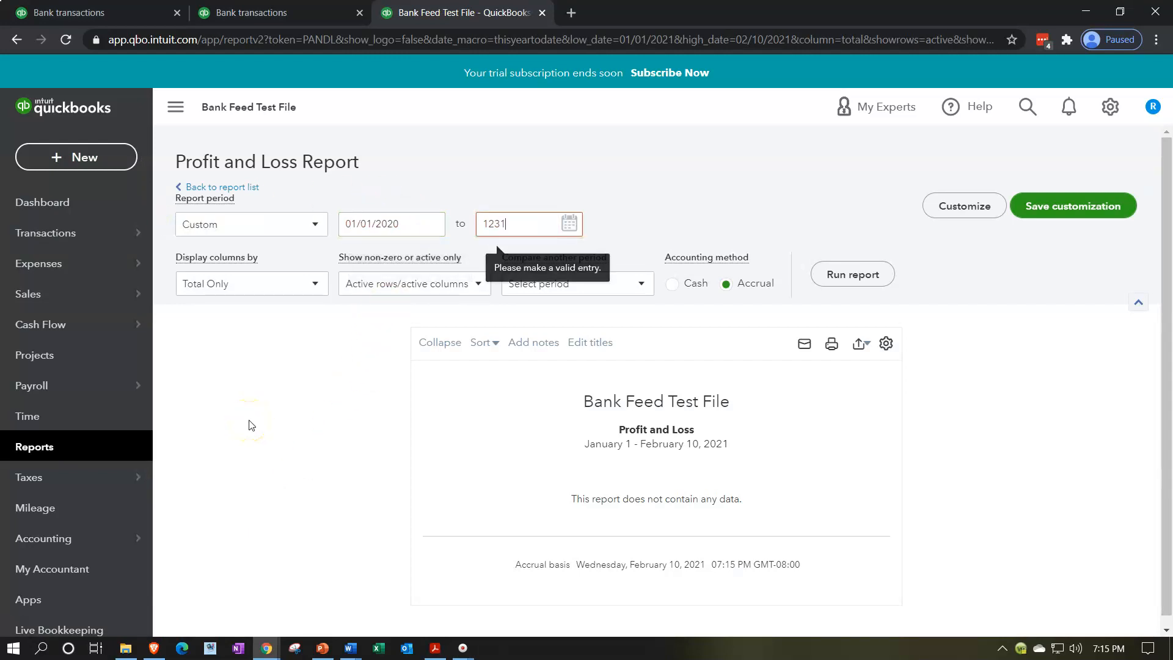
key(Tab)
click(849, 274)
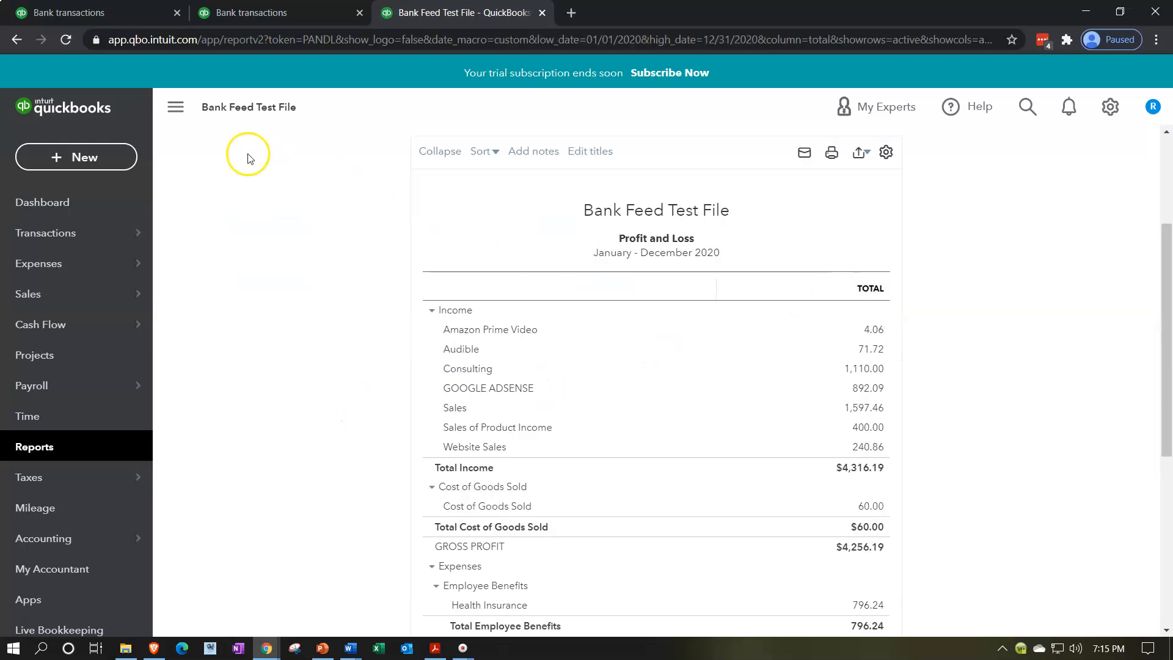
Step: Hide the navigation sidebar and enlarge the report page by two zoom levels
click(175, 107)
key(ctrl+plus)
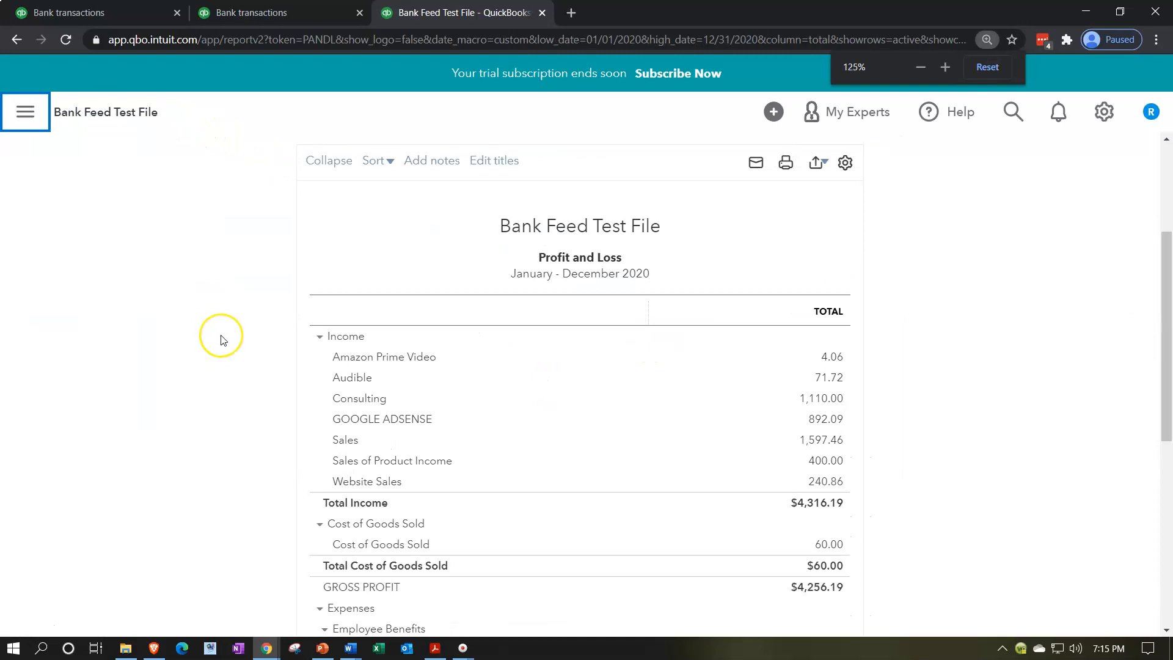
key(ctrl+plus)
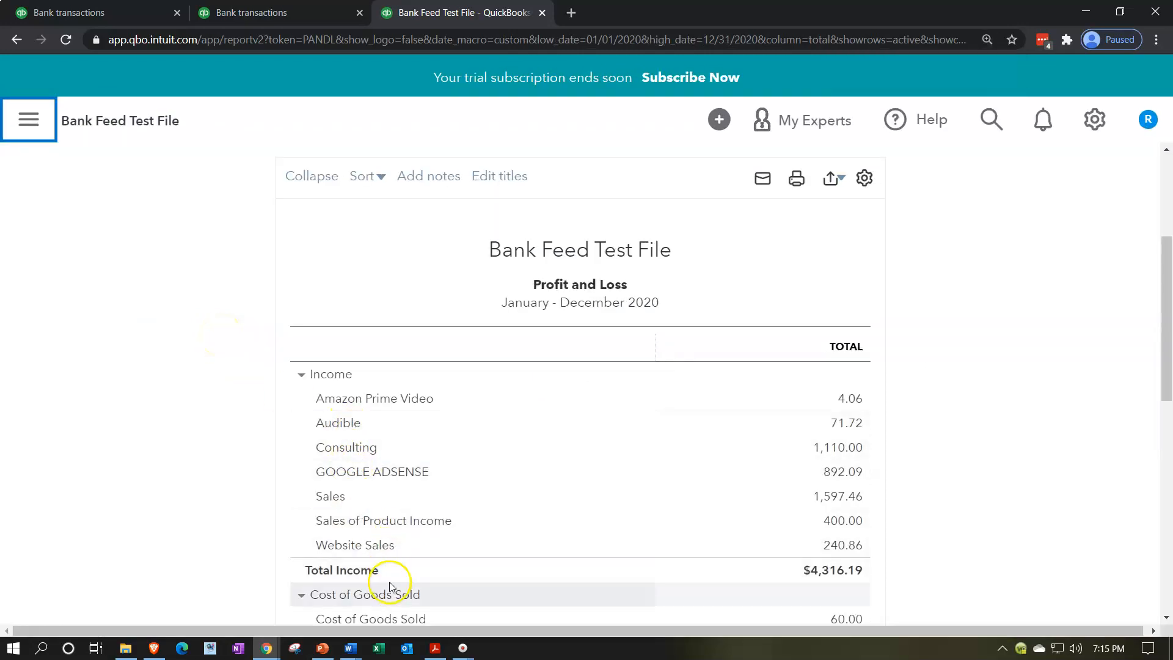
Step: Check the period of the Credit Card 2.pdf statement and rerun the Profit and Loss with the end date 05/30/2020
click(435, 648)
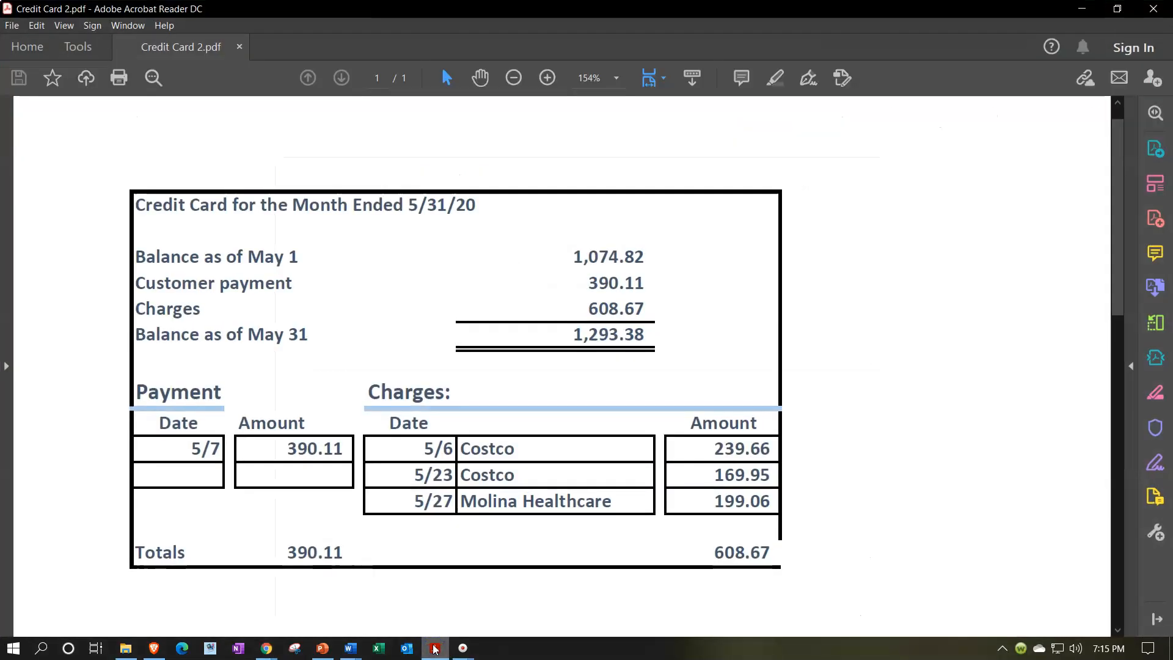
click(435, 648)
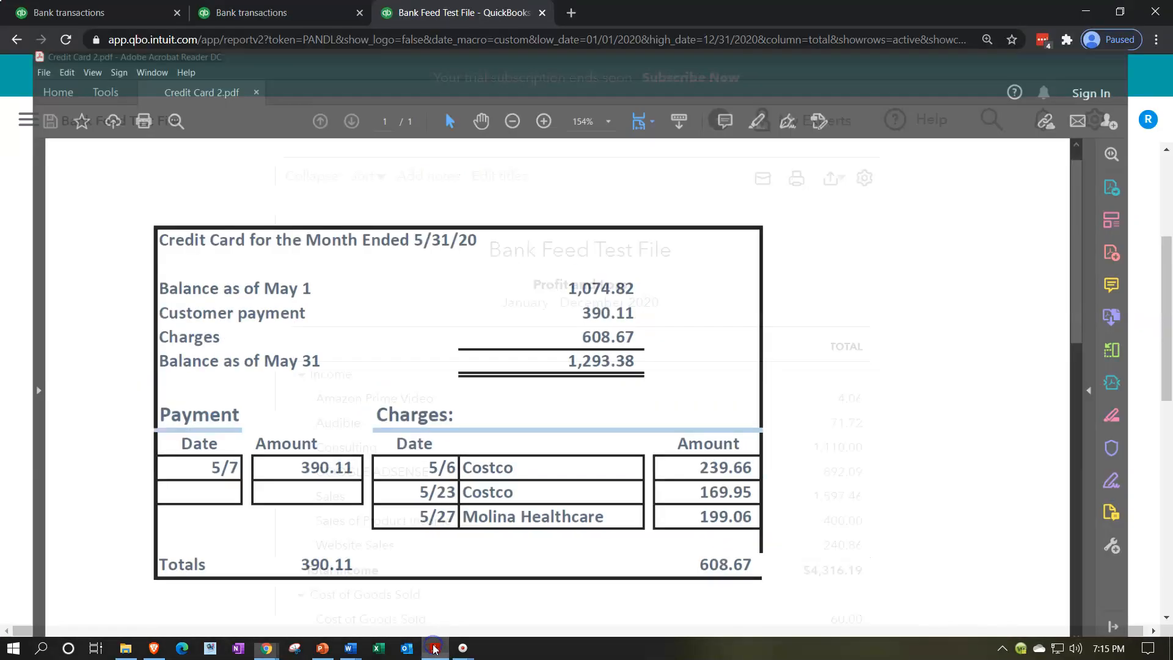
scroll(279, 404, up, 3)
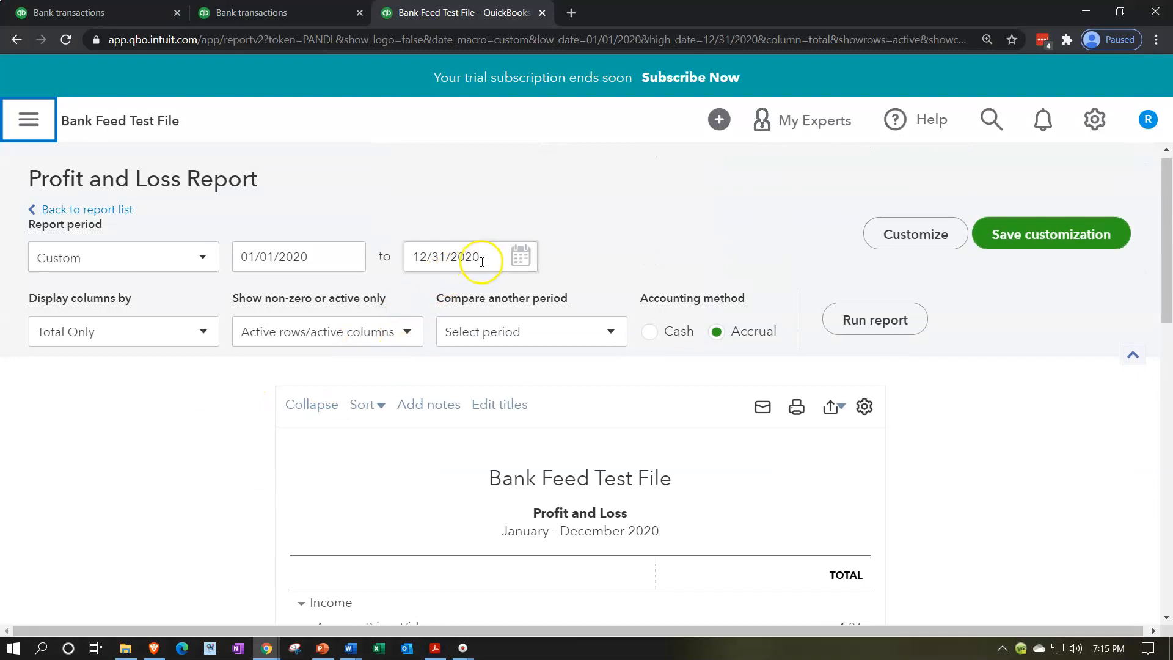
drag(488, 255, 302, 290)
text(05/30/2)
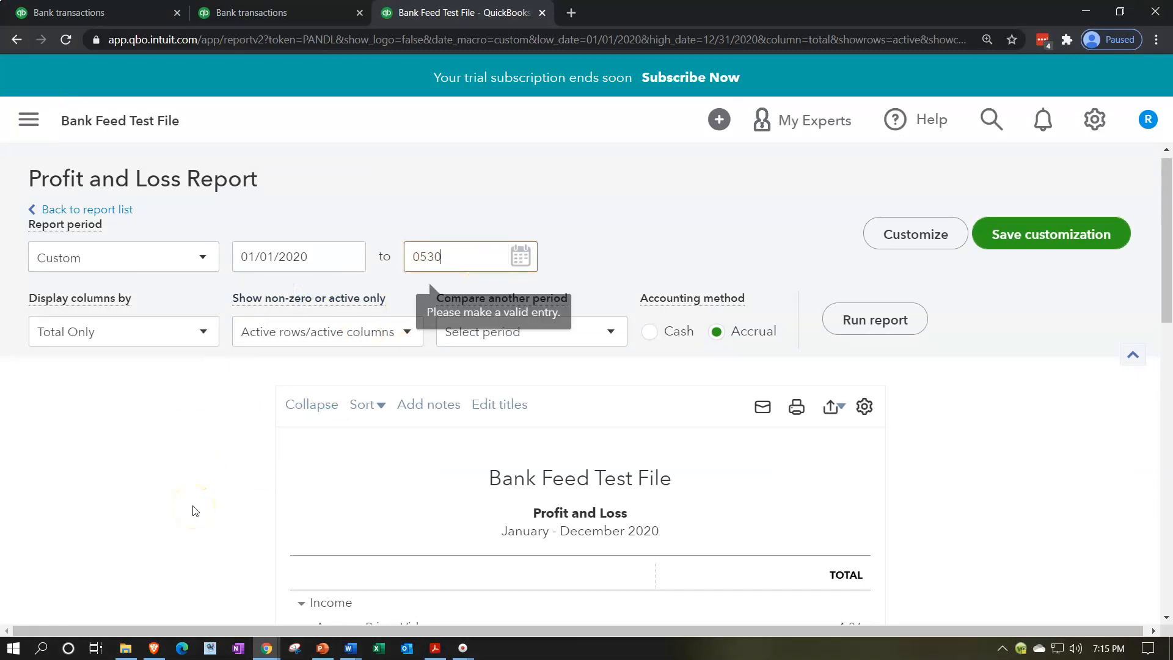
text(020)
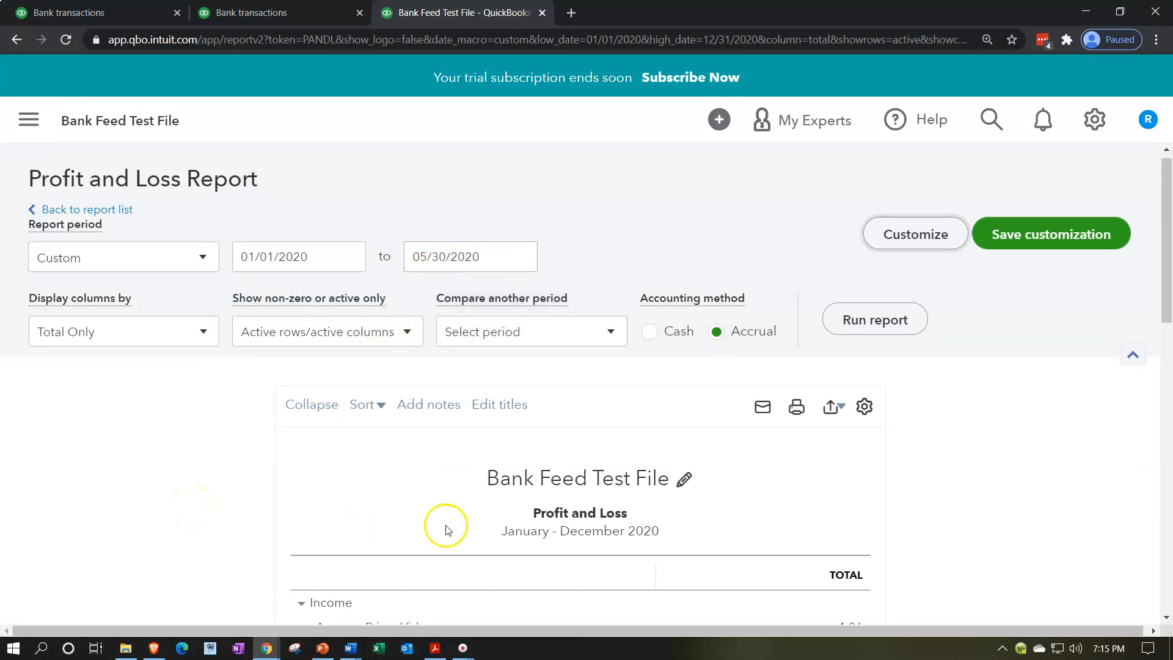
click(845, 324)
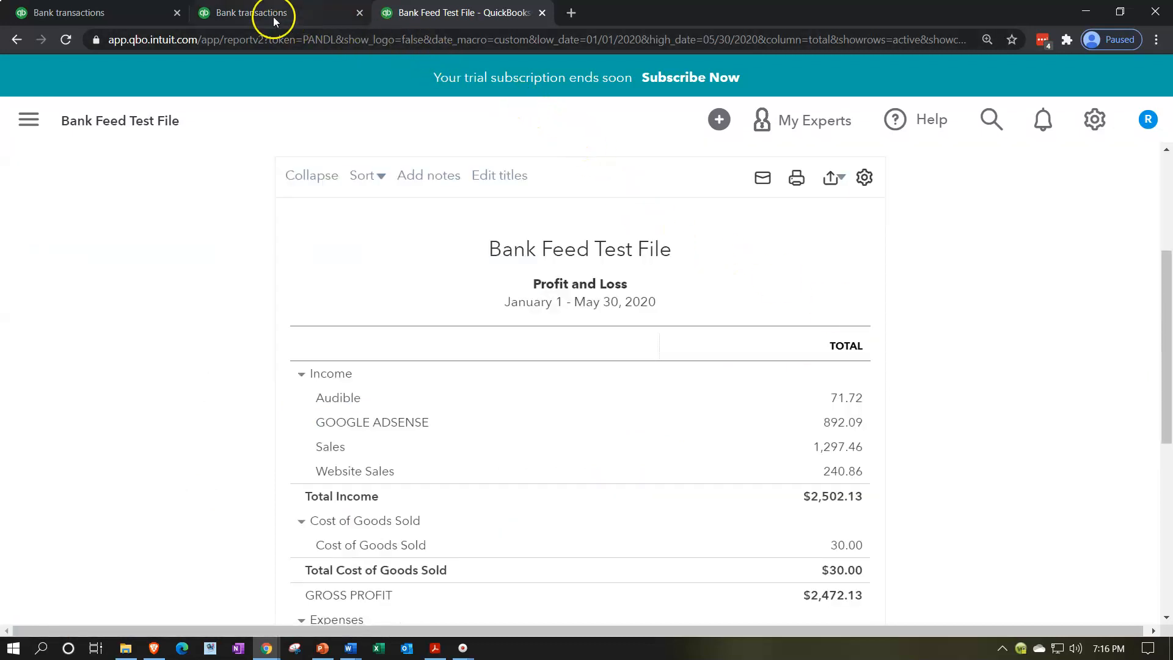
Step: Set the Profit and Loss end date to 05/31/2020 and rerun the report
scroll(440, 263, up, 4)
click(442, 252)
key(Left)
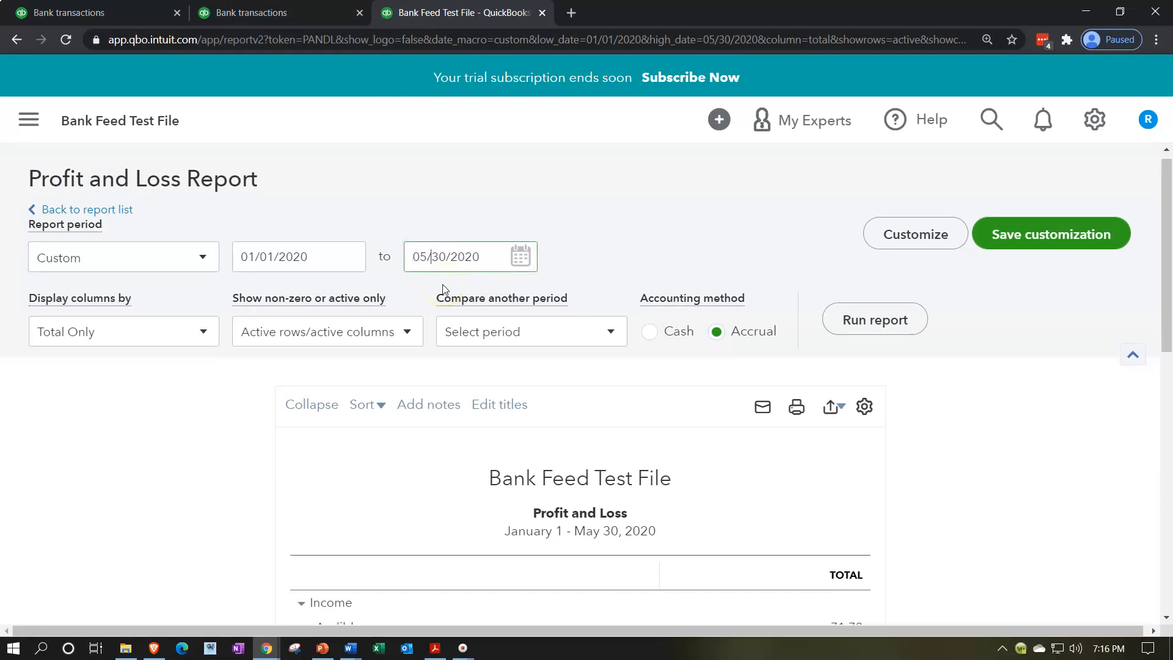
key(BackSpace)
text(1)
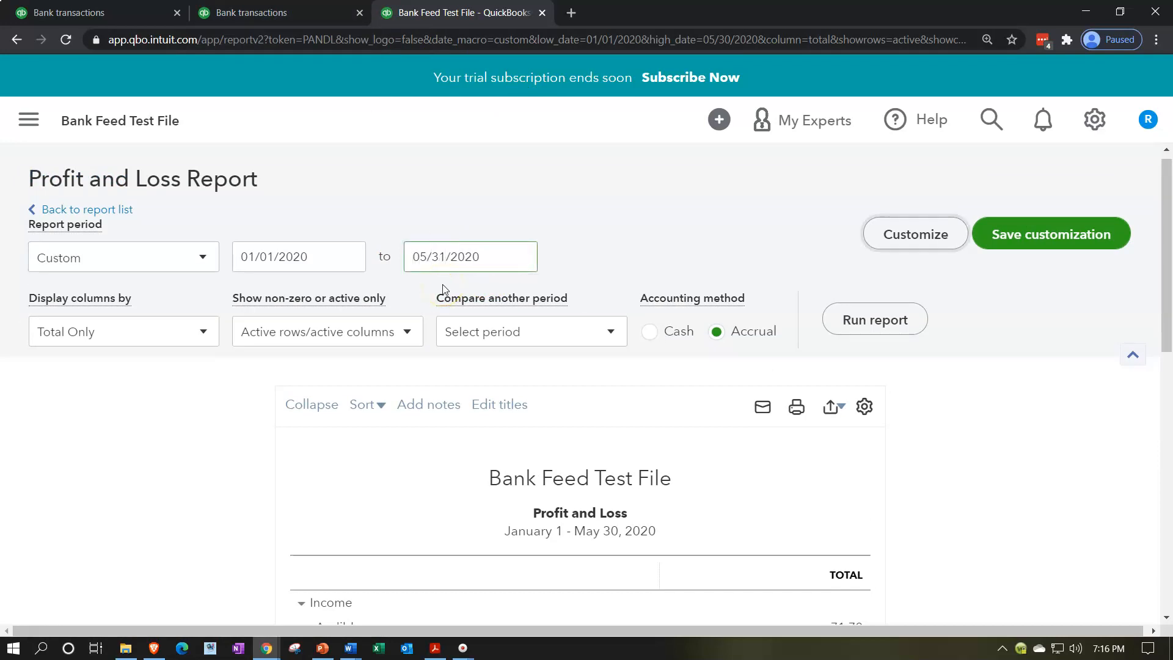
click(842, 336)
scroll(293, 453, down, 5)
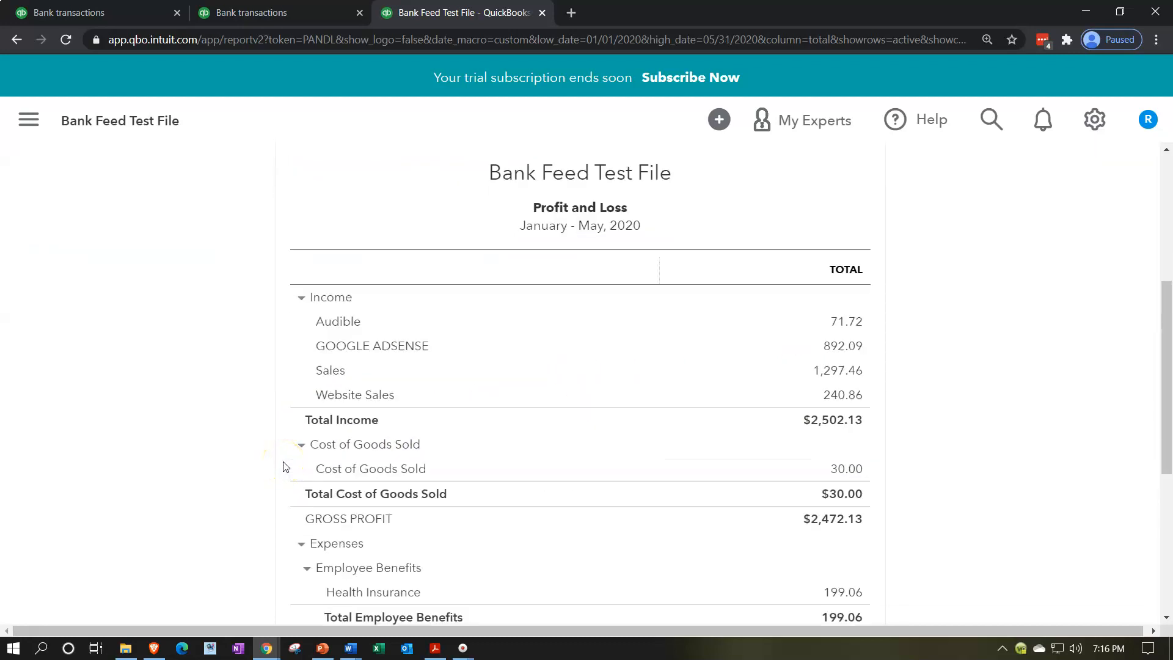
scroll(283, 467, up, 3)
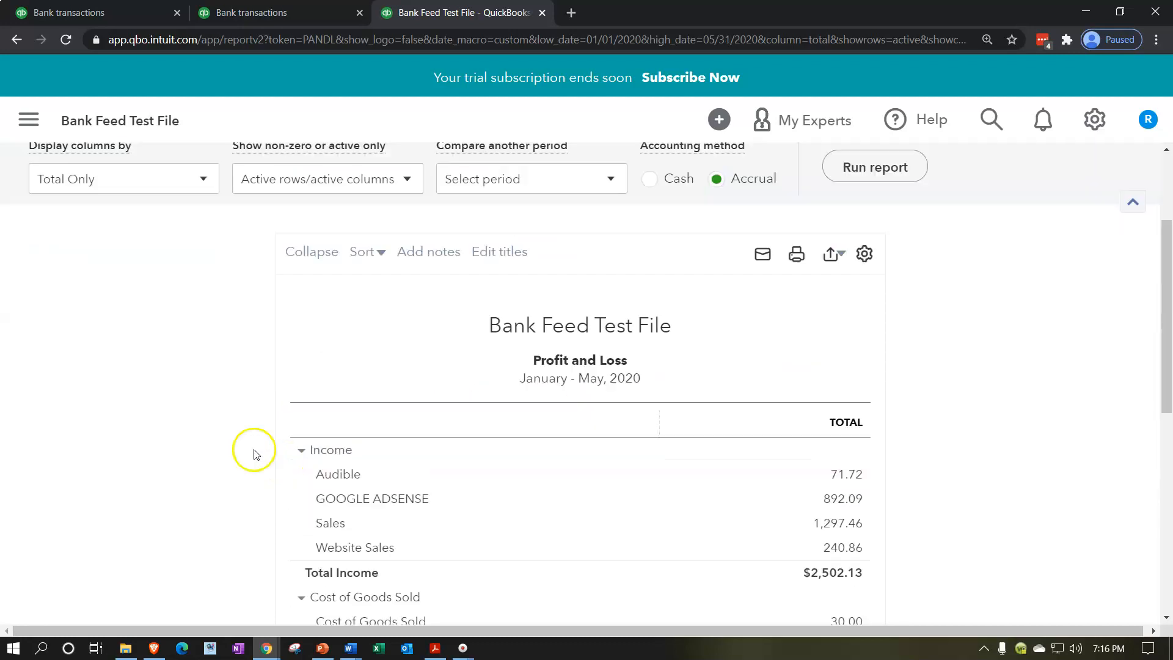
Step: Open the Balance Sheet report from the favorite reports in the second browser tab
click(280, 20)
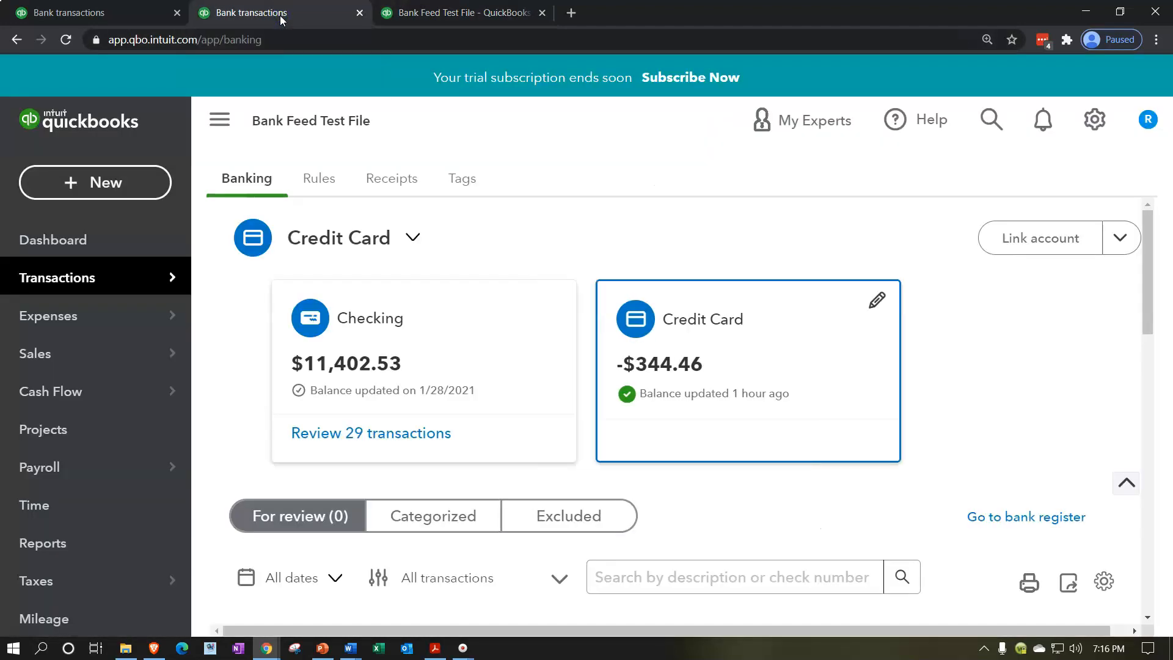
click(87, 536)
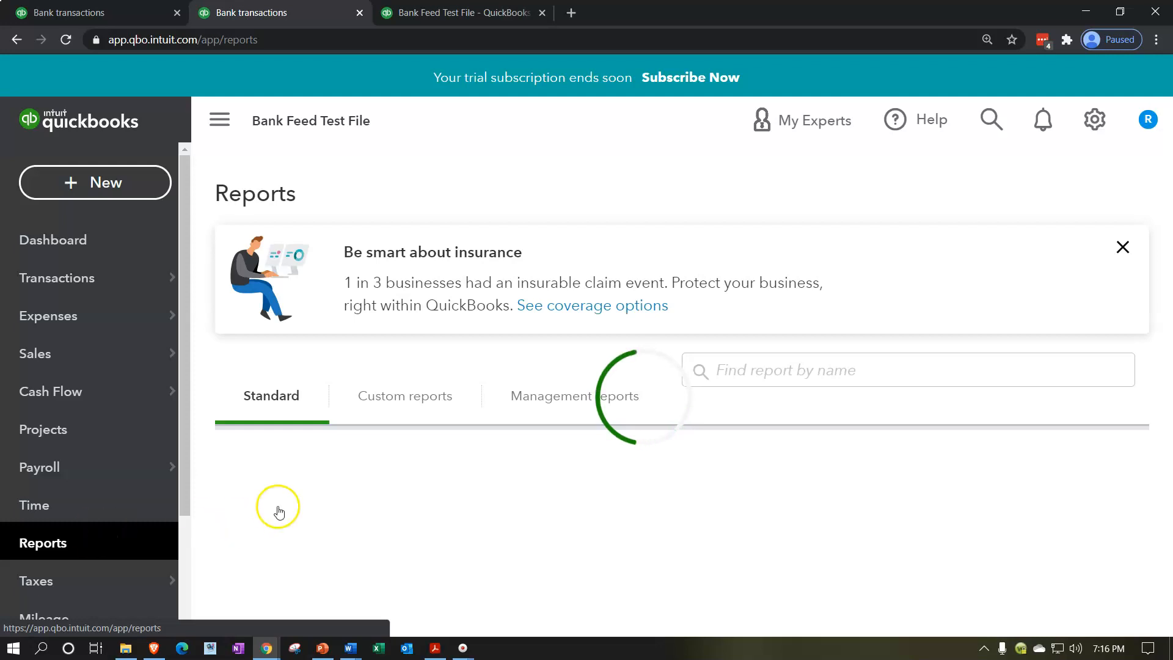
scroll(302, 504, down, 1)
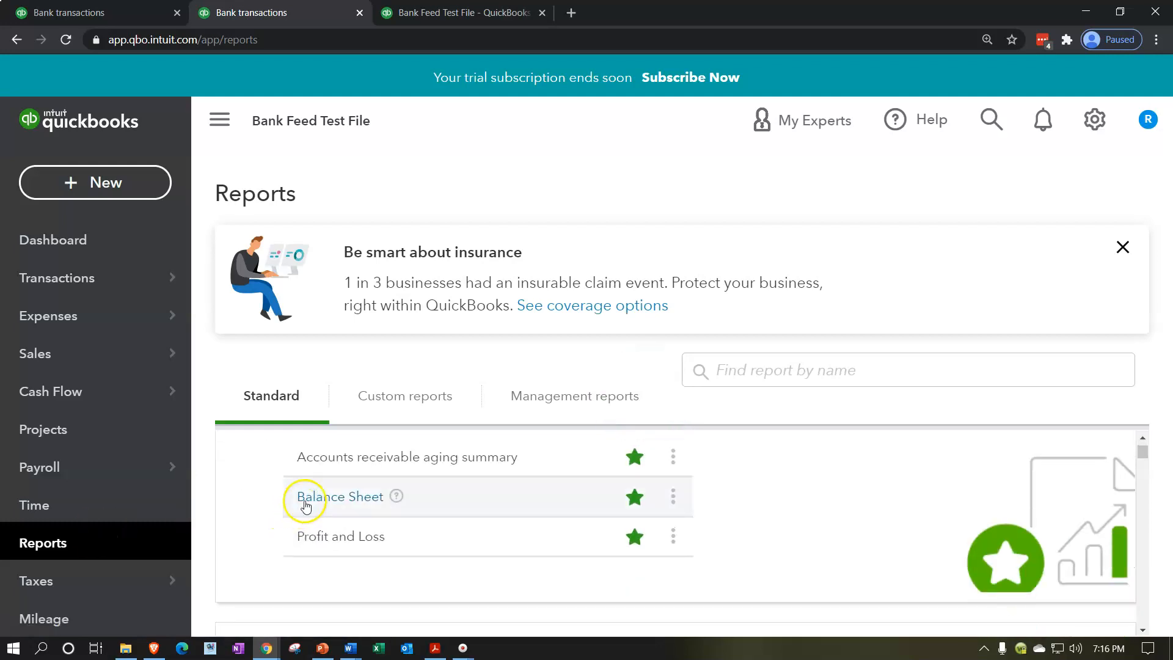
click(308, 498)
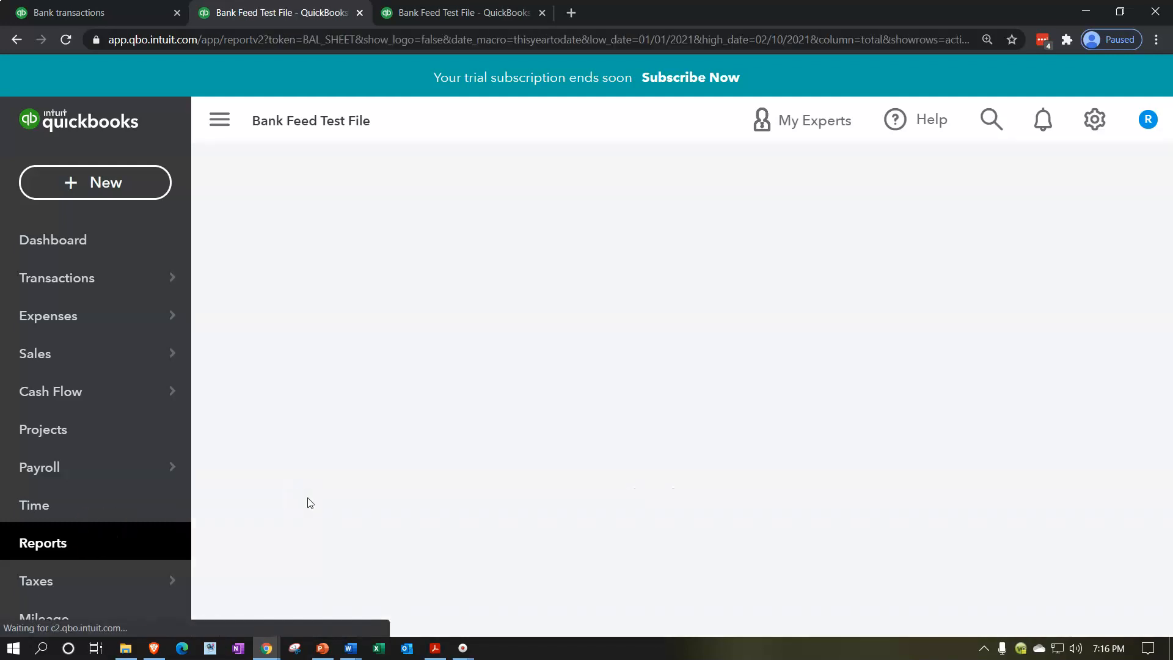
scroll(311, 503, down, 10)
scroll(309, 495, up, 12)
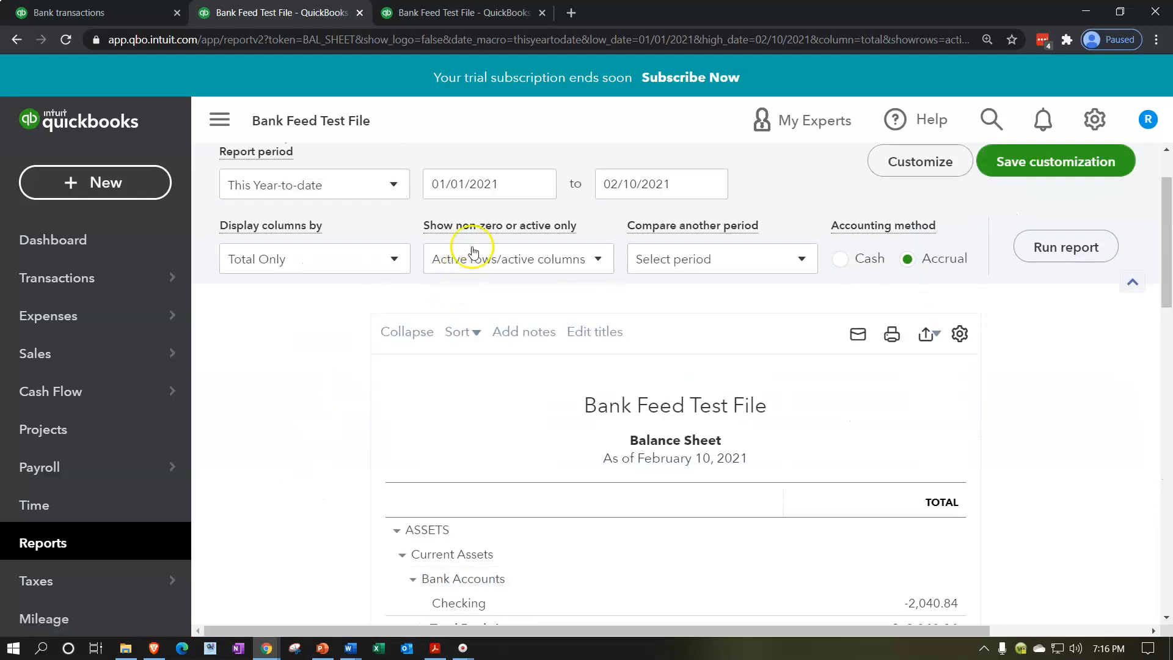
Step: Run the Balance Sheet for 01/01/2020 to 05/31/2020 and hide the navigation sidebar
click(508, 184)
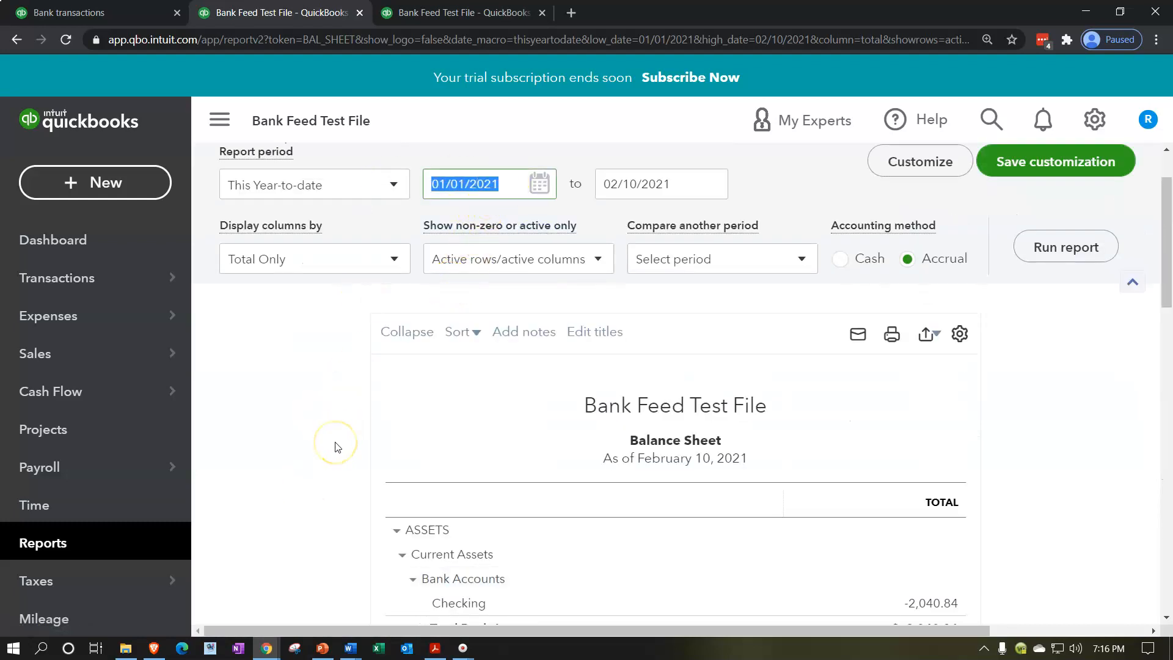
text(01/01/2020)
key(Tab)
text(05/31/2020)
key(Tab)
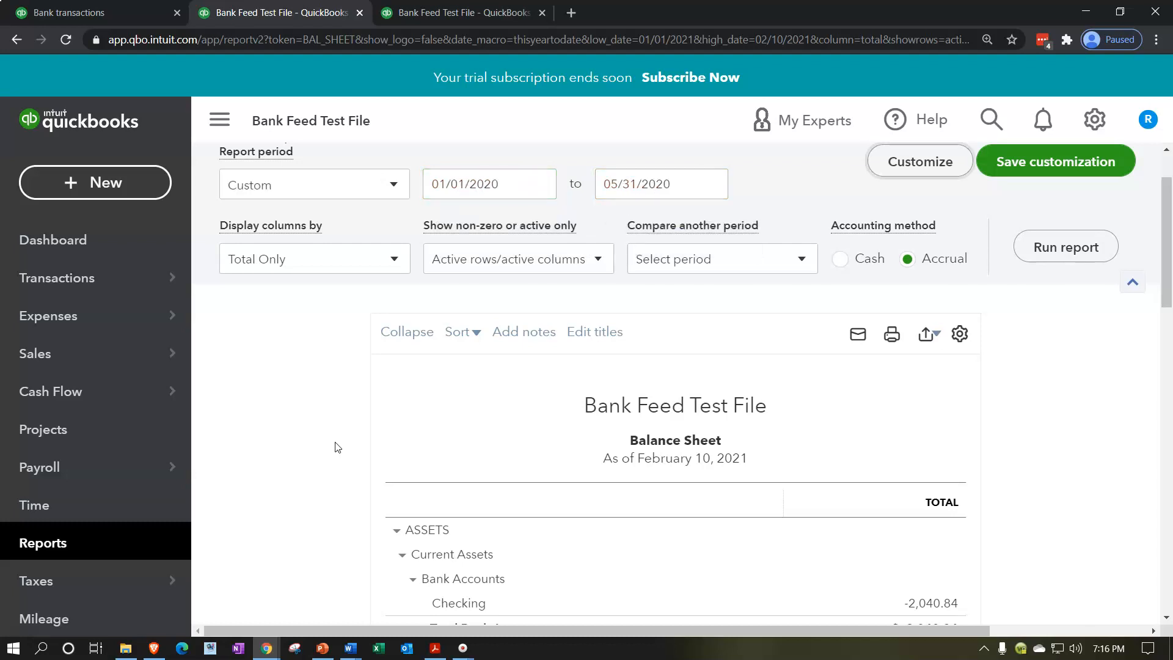
click(1042, 259)
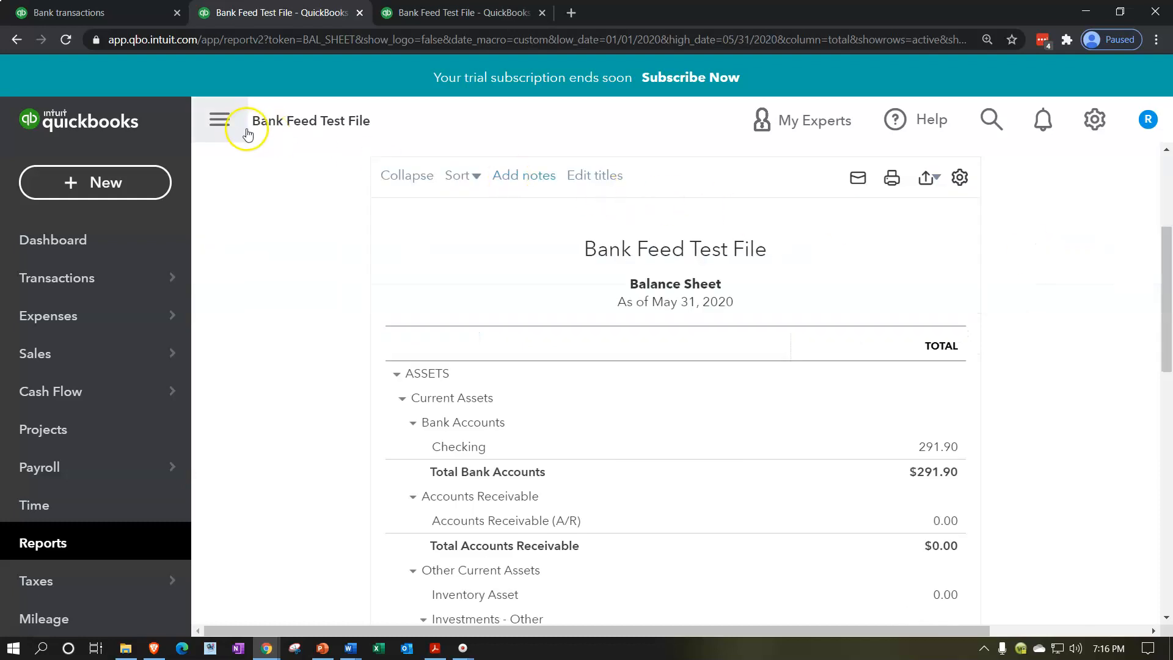
click(225, 120)
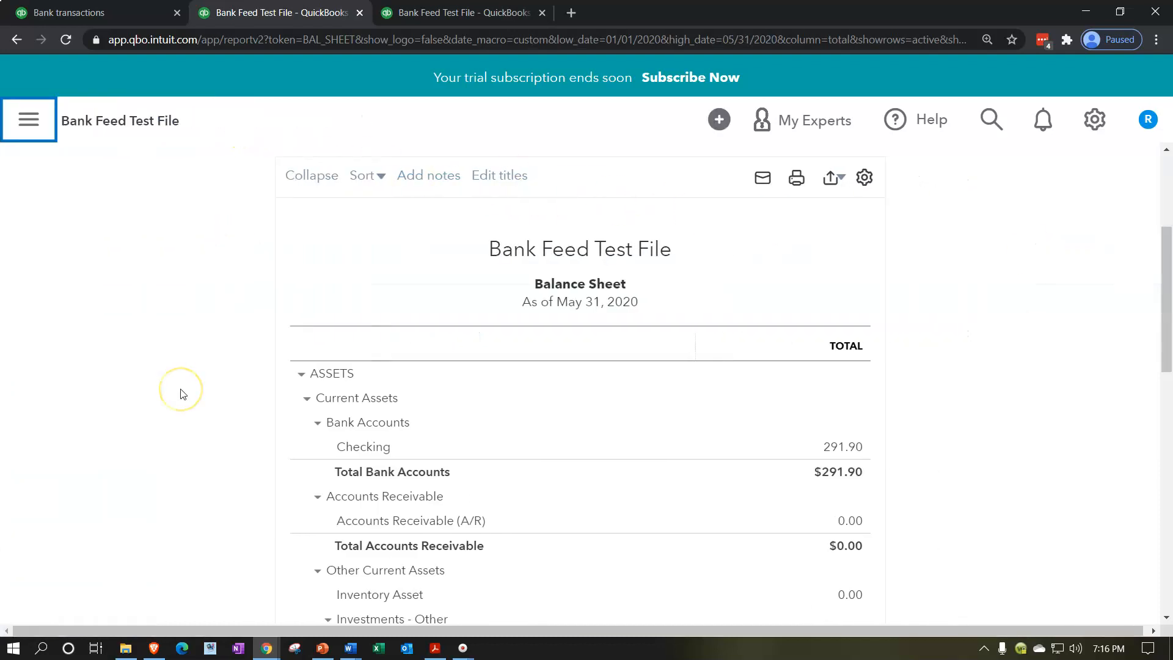
Step: Compare the Credit Card liability on the Balance Sheet with the May 31 balance in the Credit Card 2.pdf statement
scroll(181, 394, down, 1)
scroll(181, 394, down, 6)
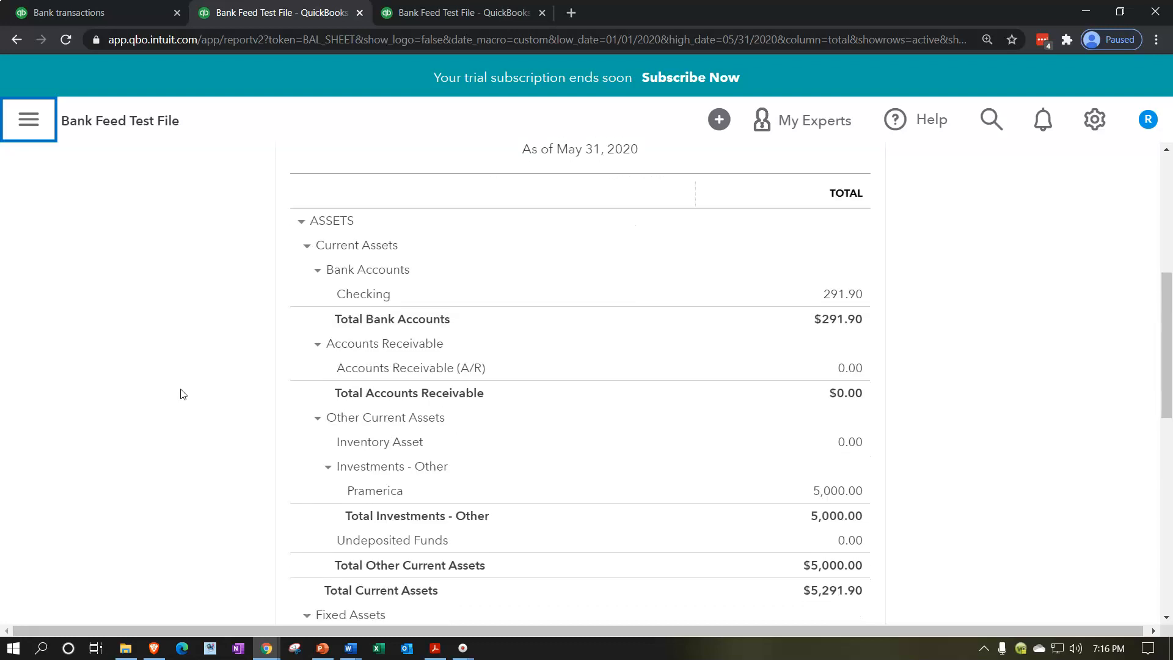
scroll(181, 394, down, 2)
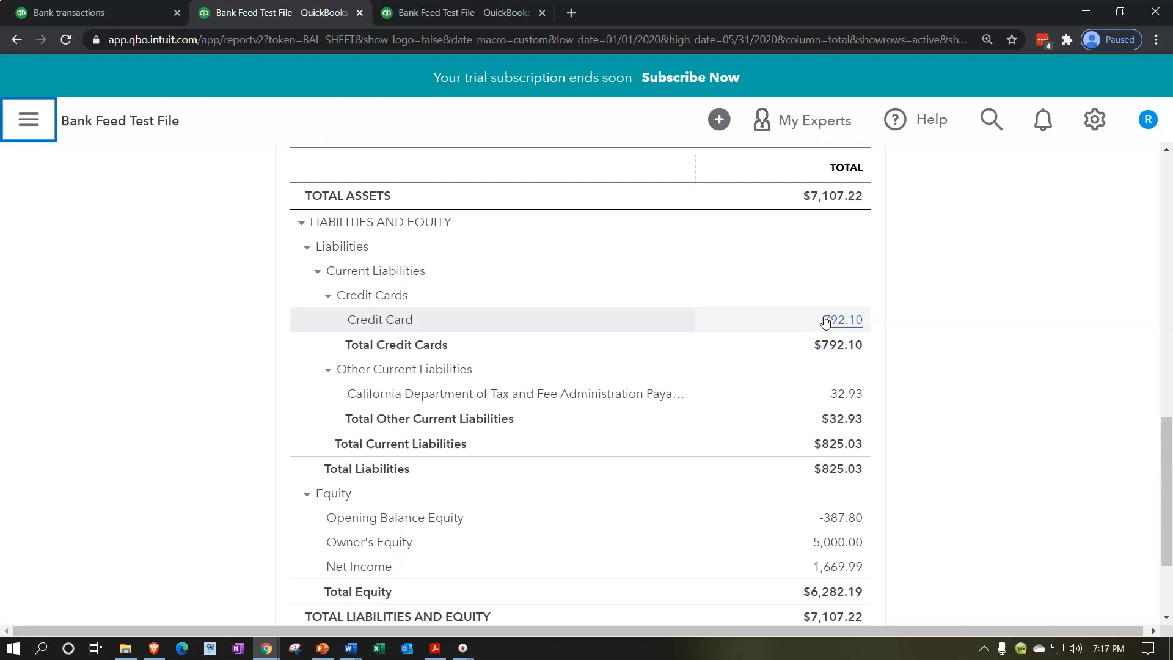
click(442, 651)
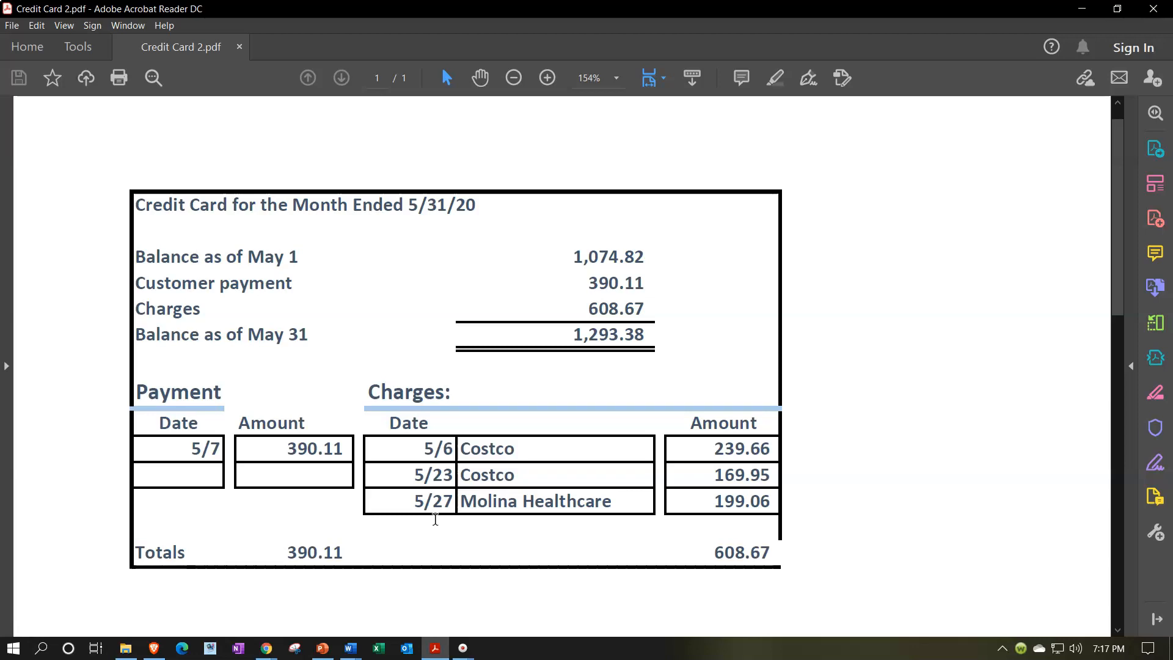
click(539, 270)
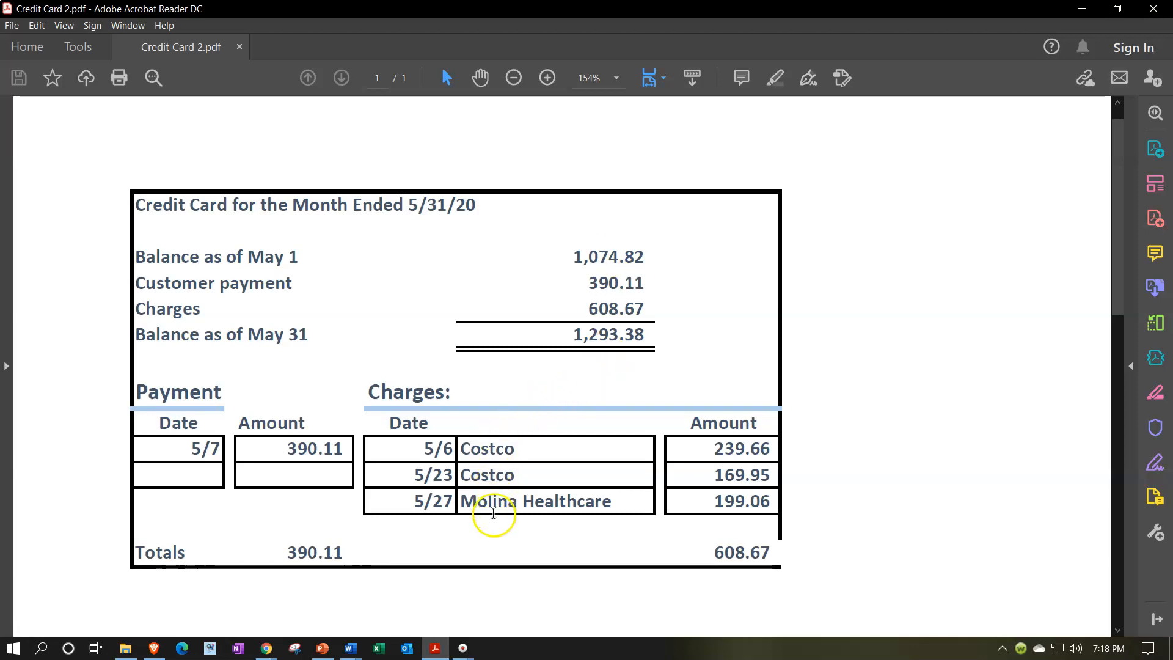
click(438, 651)
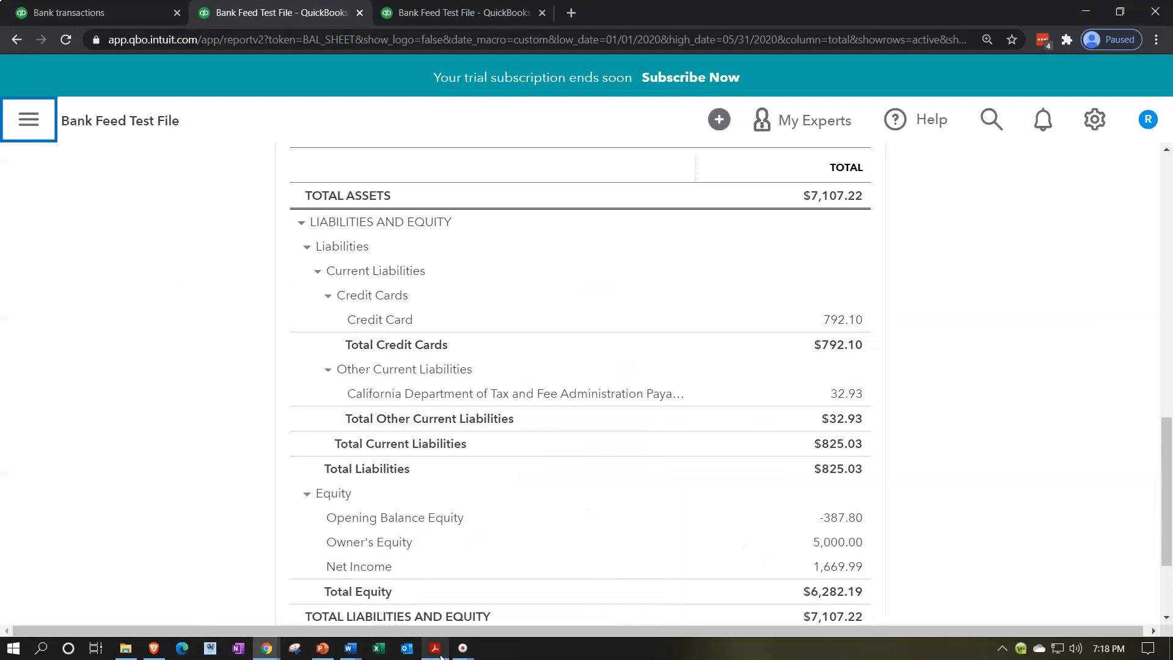
Step: Open the Reconcile page under Accounting in the first browser tab, reduce the page zoom to 110%, and hide the navigation sidebar
click(92, 13)
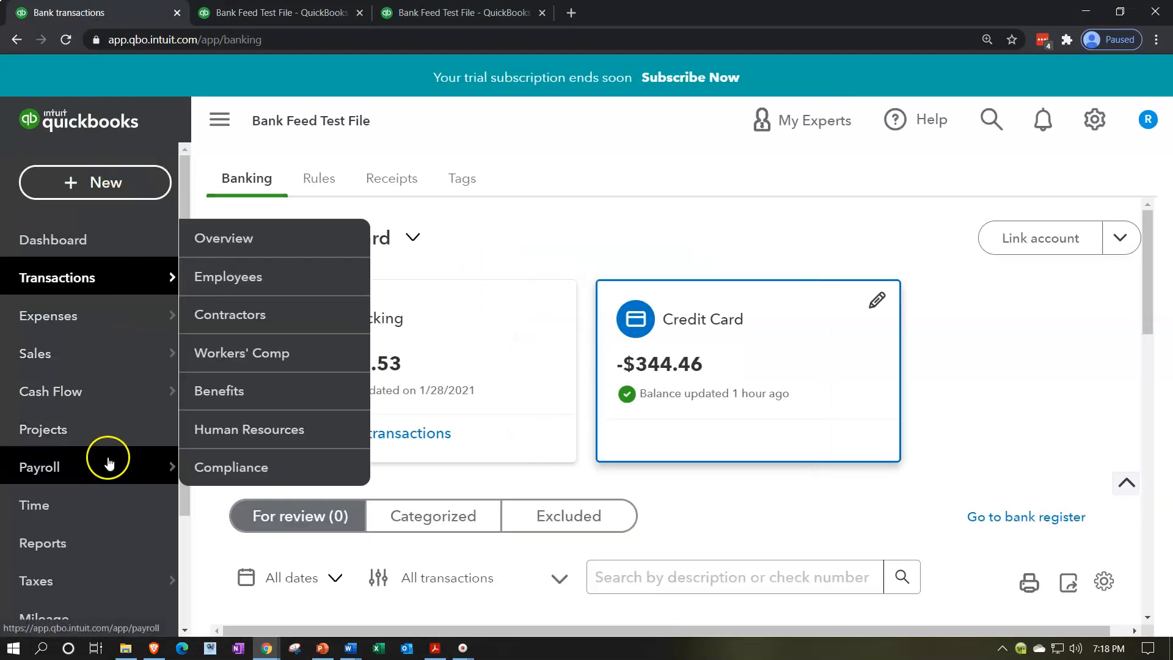
scroll(110, 461, down, 4)
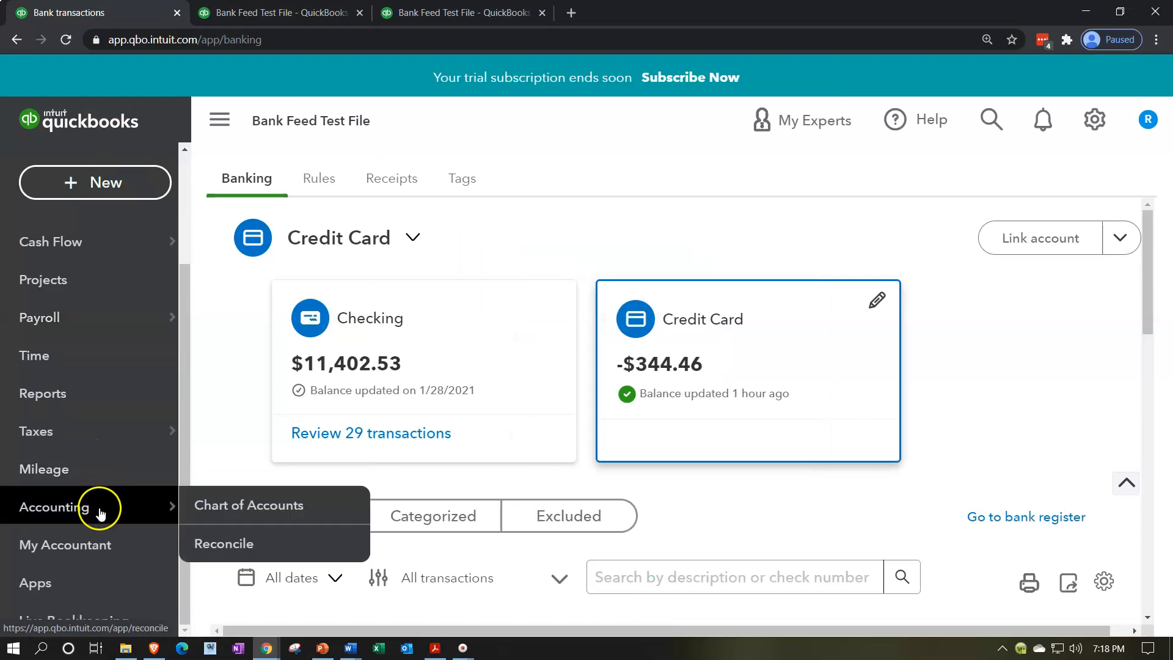
click(101, 508)
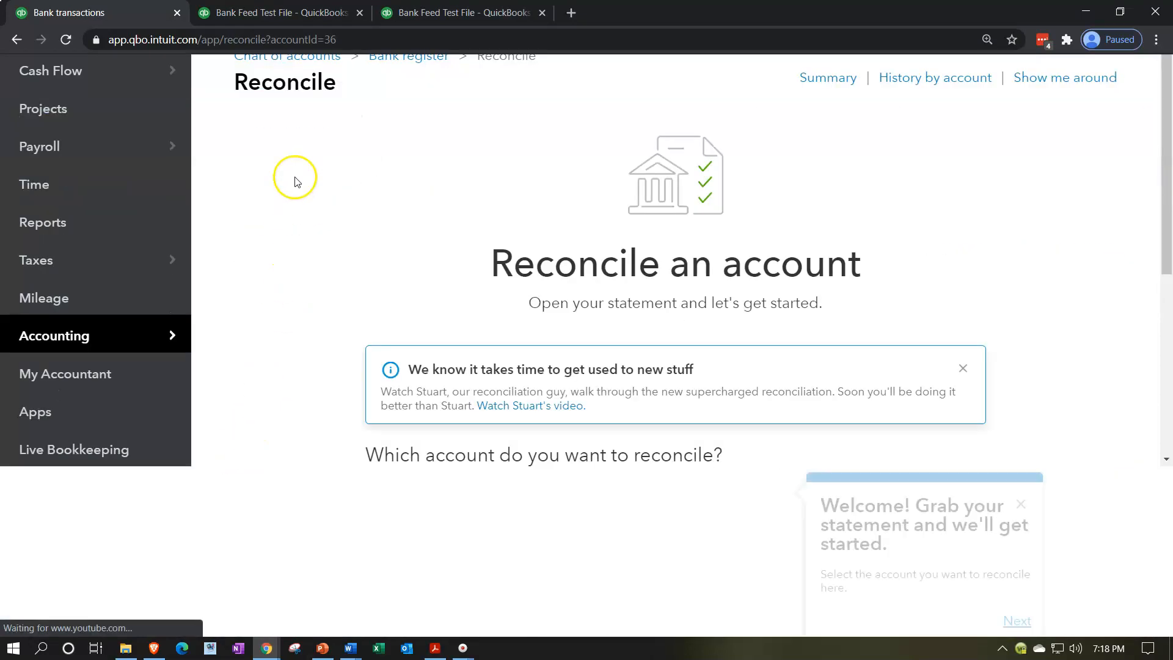
key(ctrl+minus)
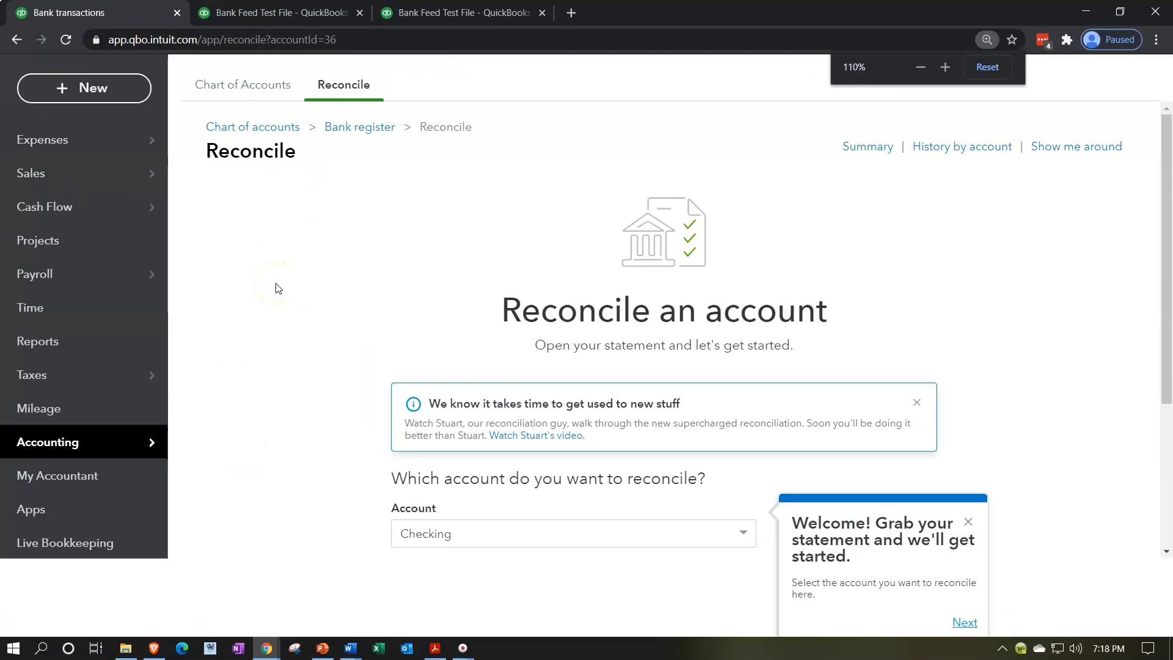
click(368, 89)
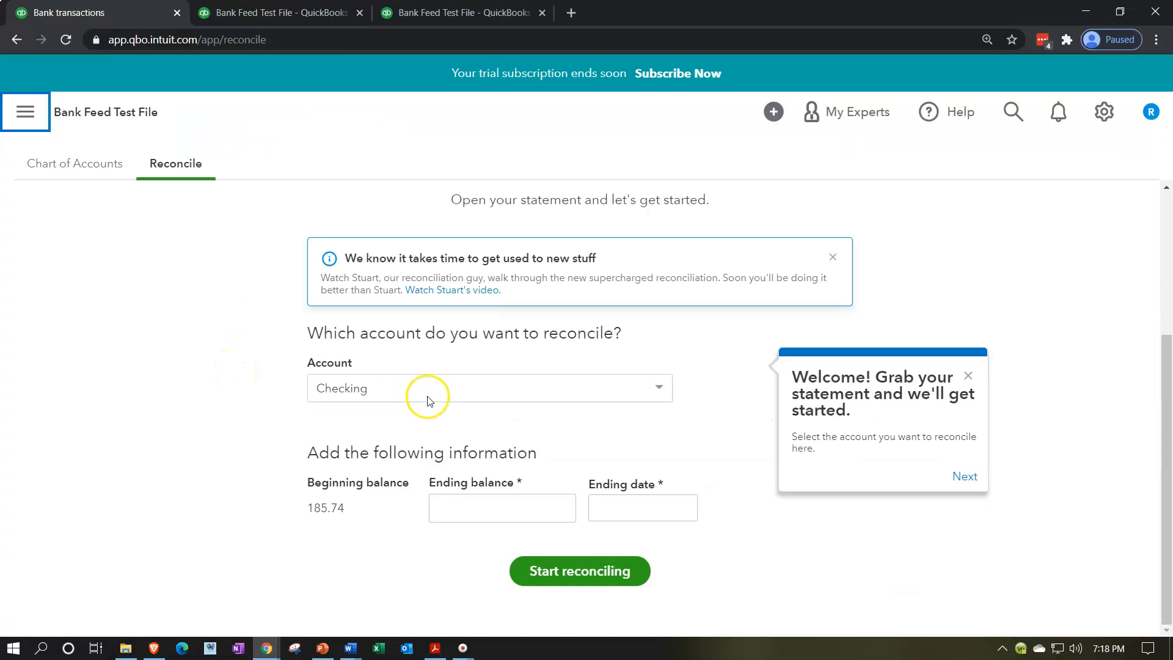
Step: Choose Credit Card as the account to reconcile and compare its beginning balance with the May 1 balance in the Credit Card 2.pdf statement
click(480, 389)
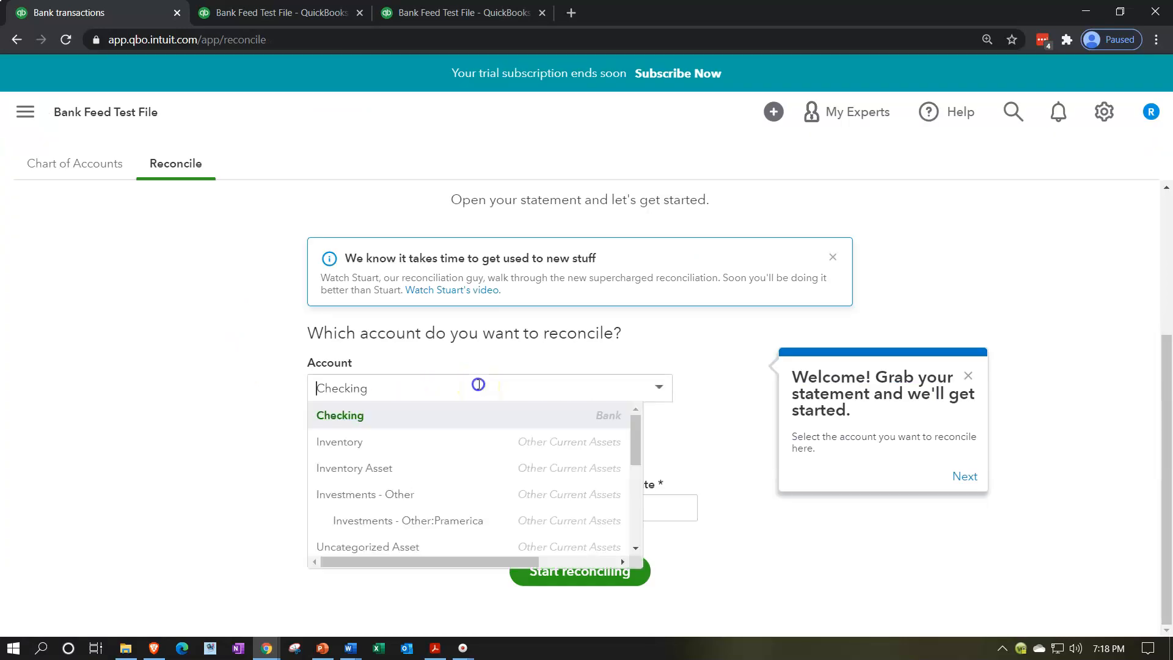
scroll(458, 471, down, 3)
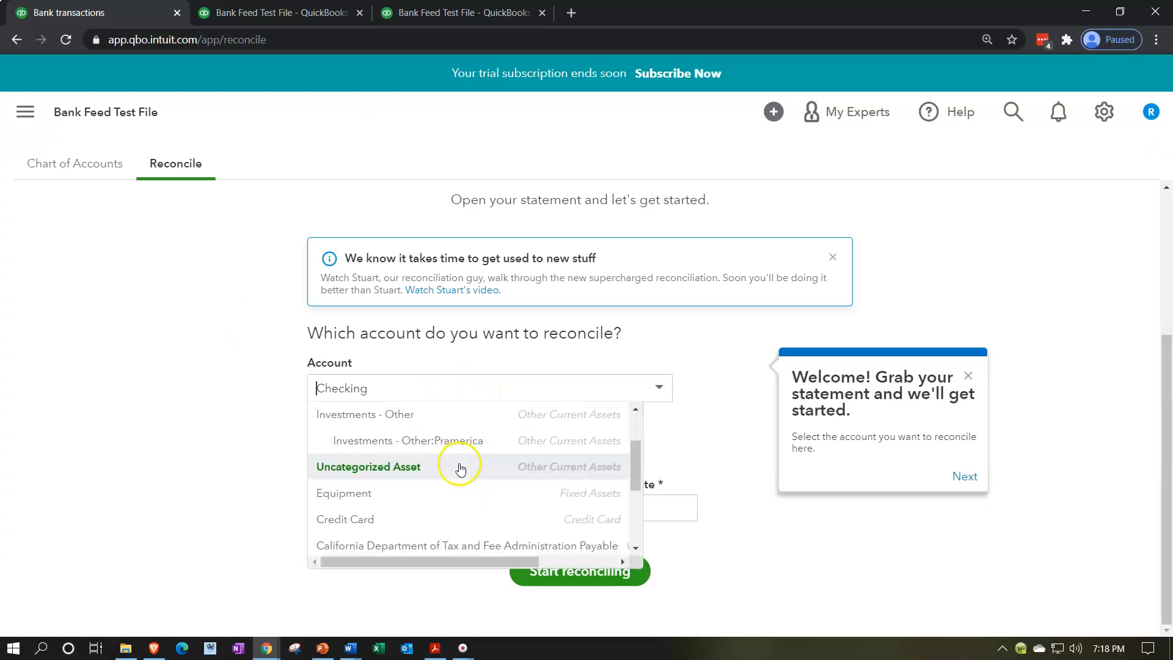
click(345, 451)
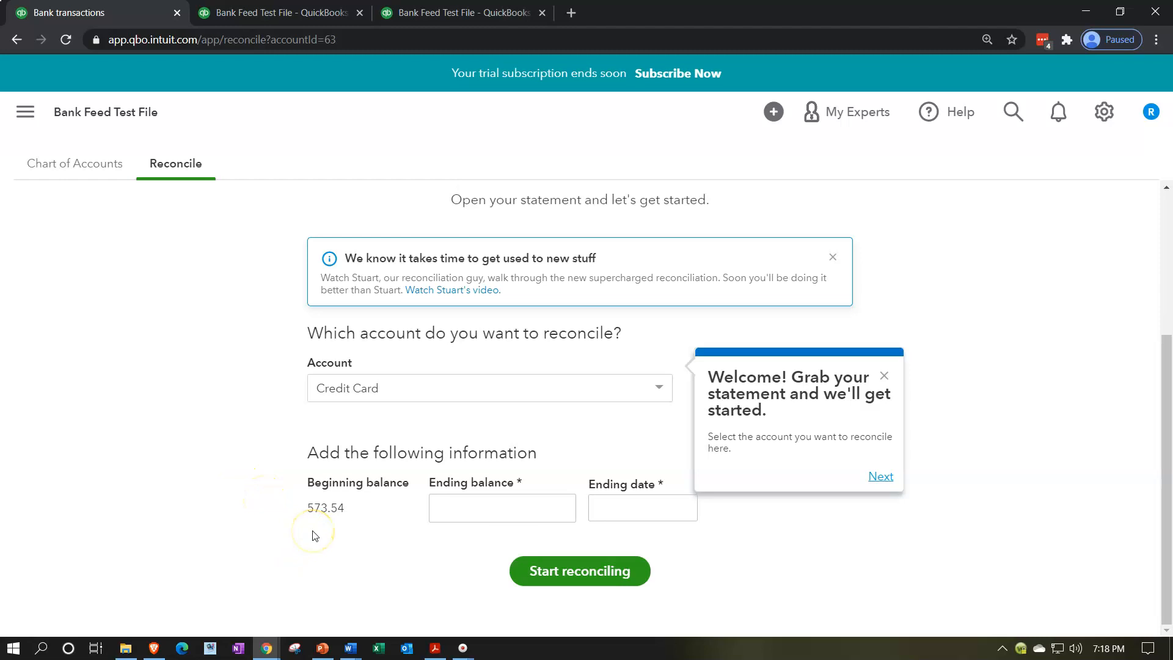
click(435, 647)
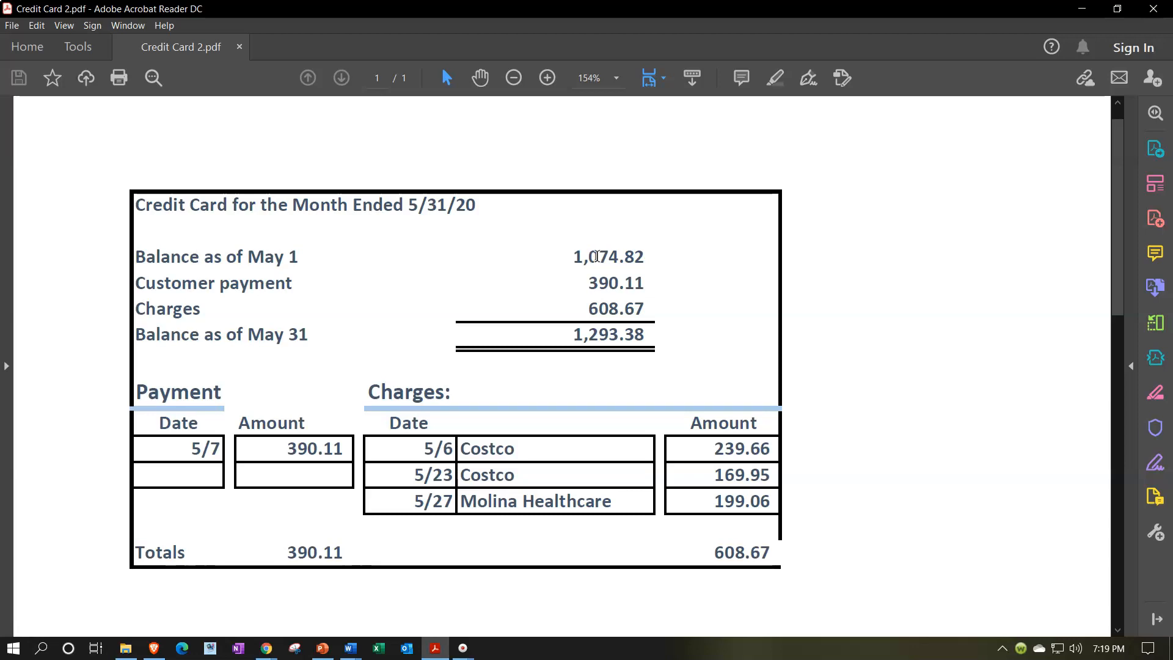
click(1080, 10)
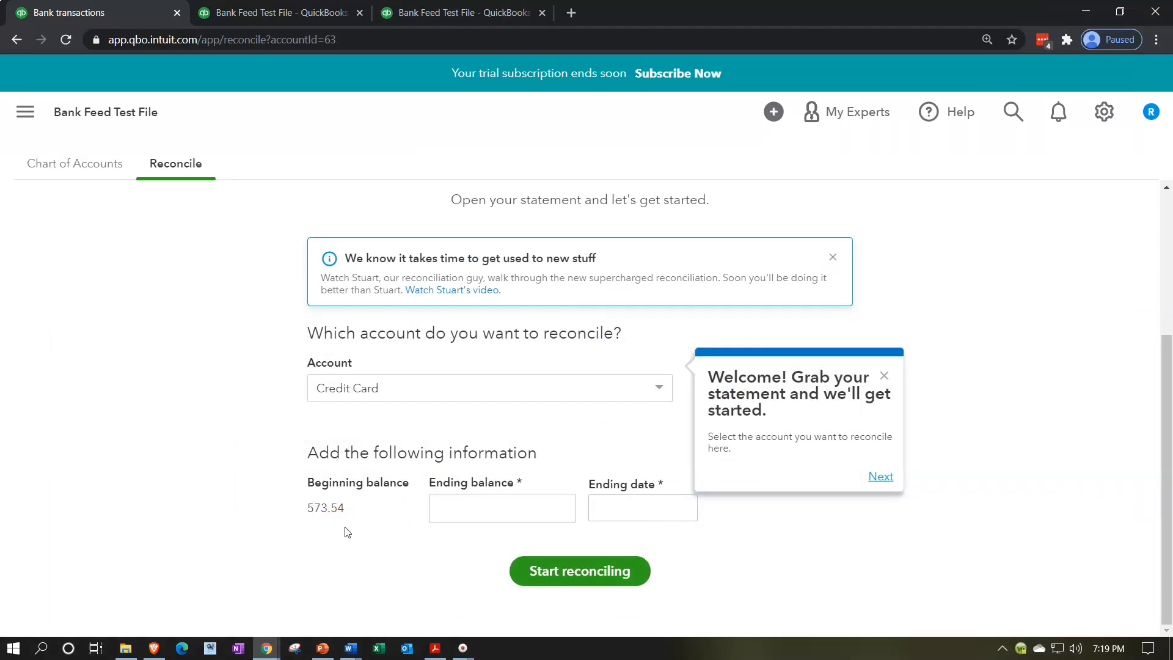
Step: Enter the statement's ending balance of 1,293.38 and the ending date 05/31/2020 for the Credit Card reconciliation
click(435, 509)
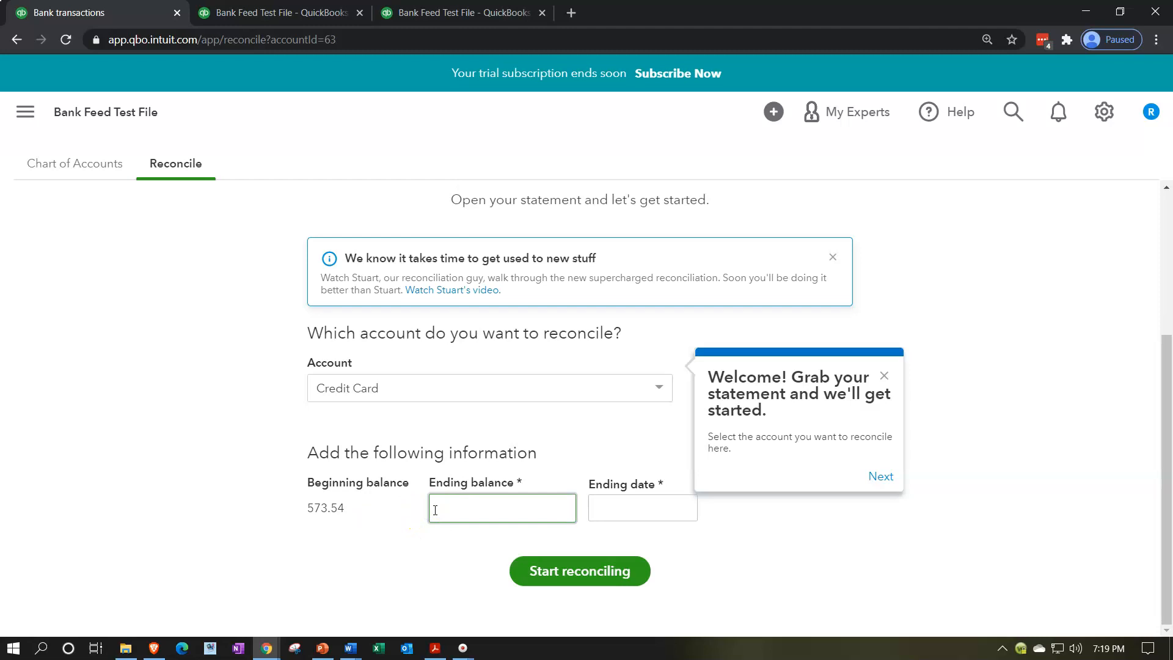
click(435, 648)
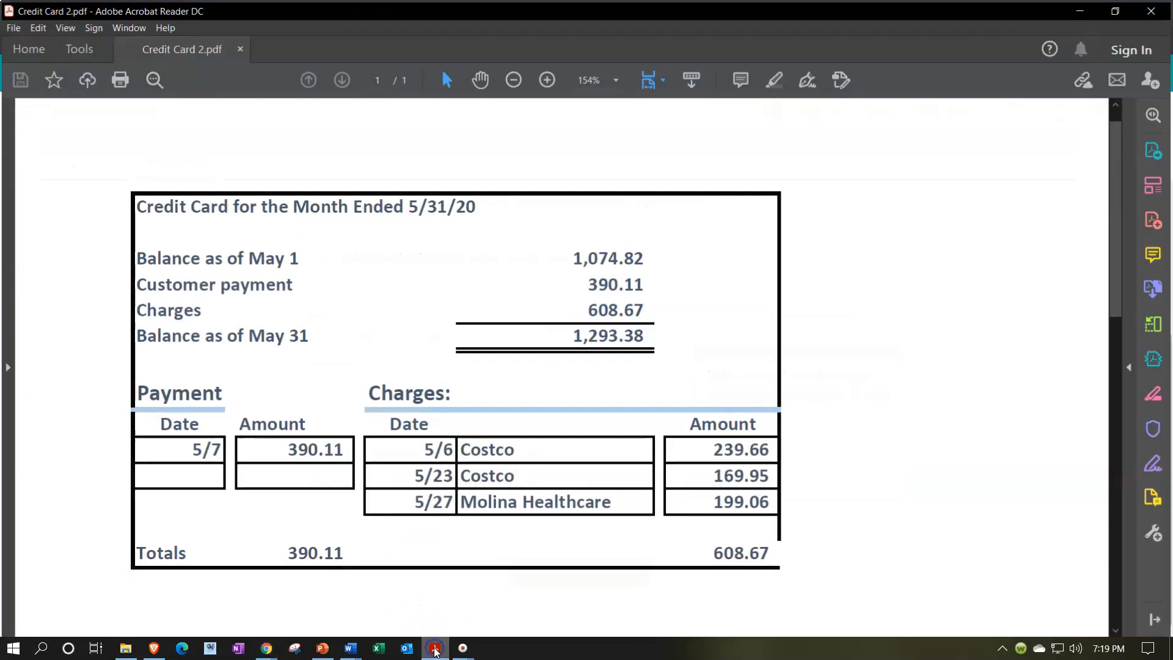
click(565, 350)
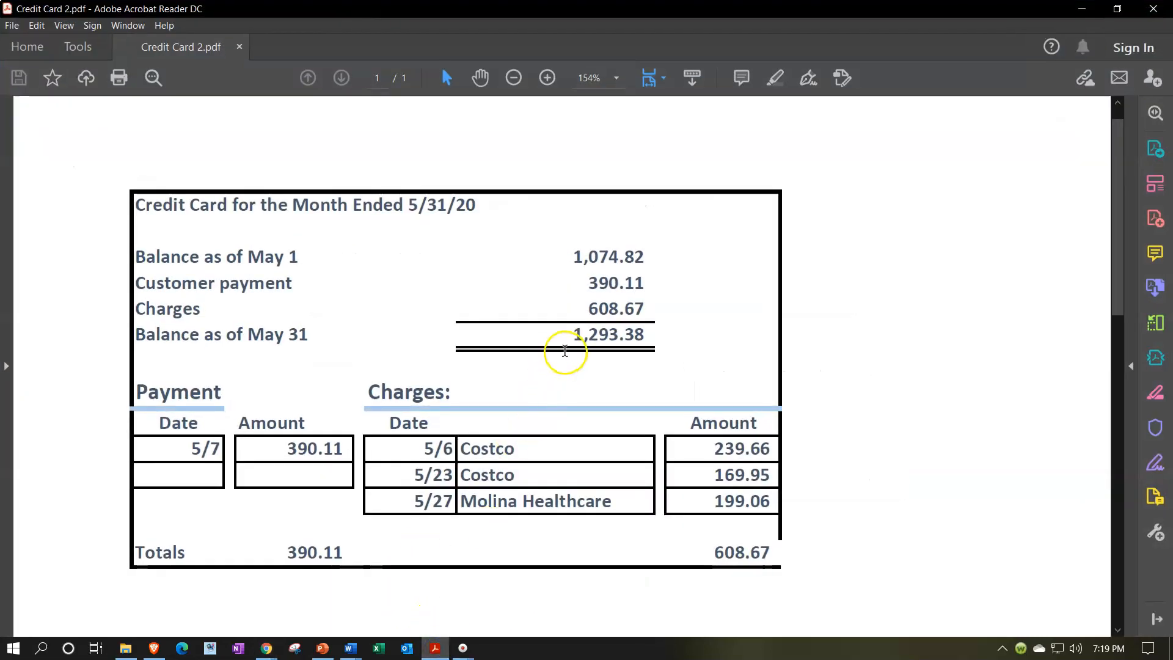
click(435, 649)
click(508, 508)
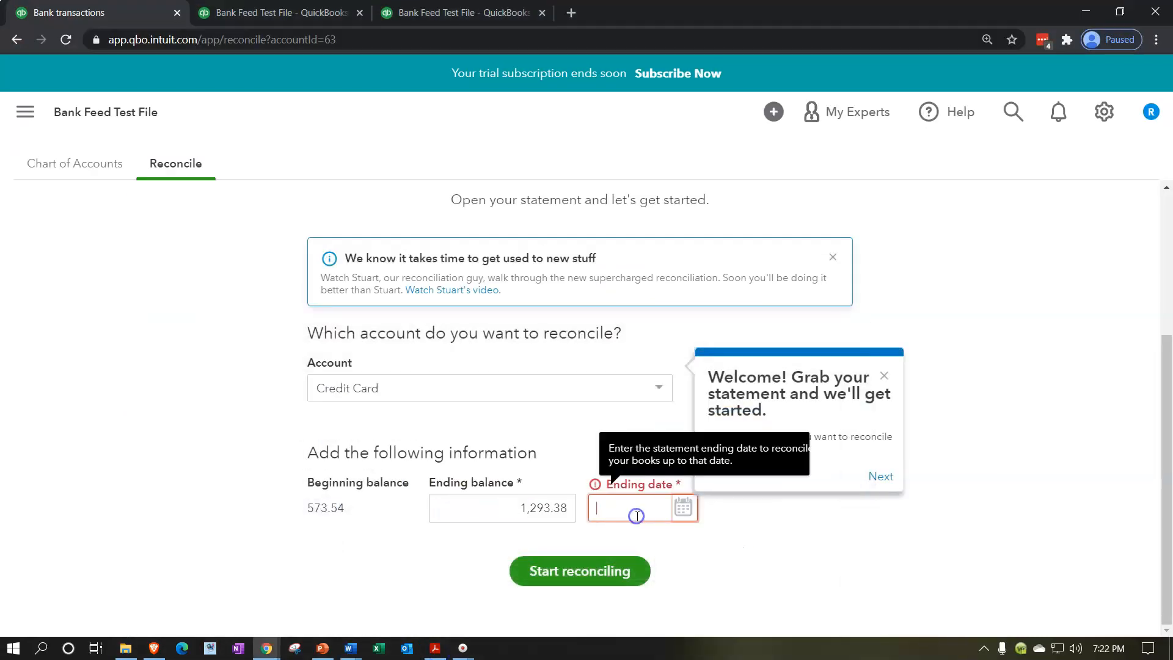
click(232, 542)
text(0531)
key(Tab)
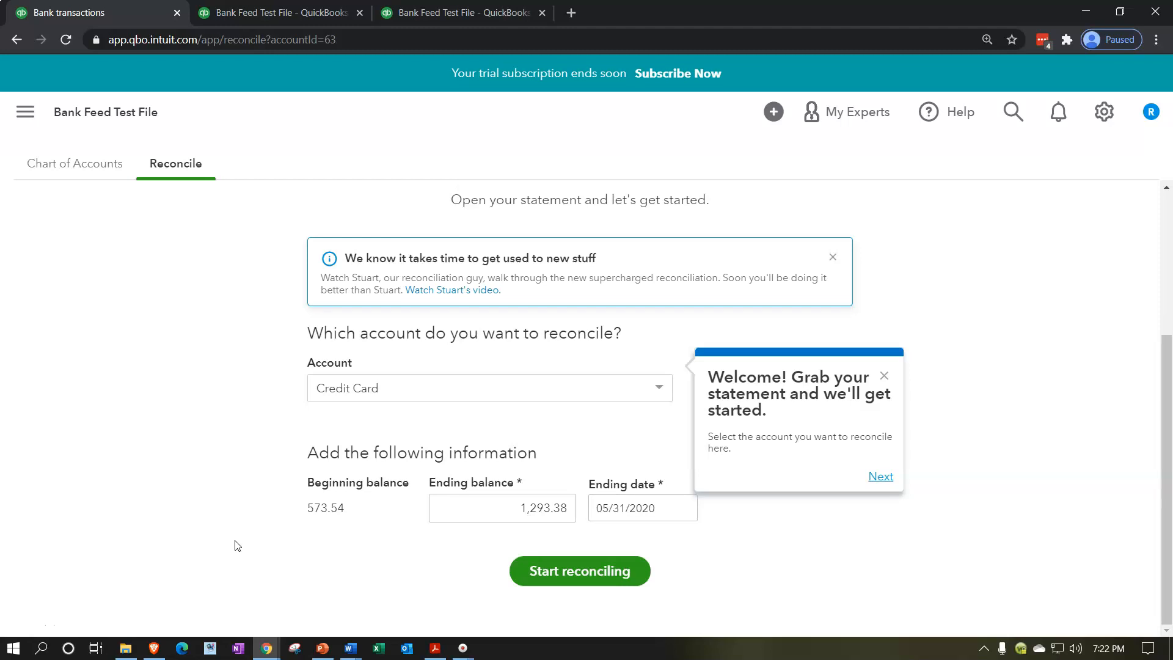
Step: Start the Credit Card reconciliation and dismiss the guided tour messages
click(592, 584)
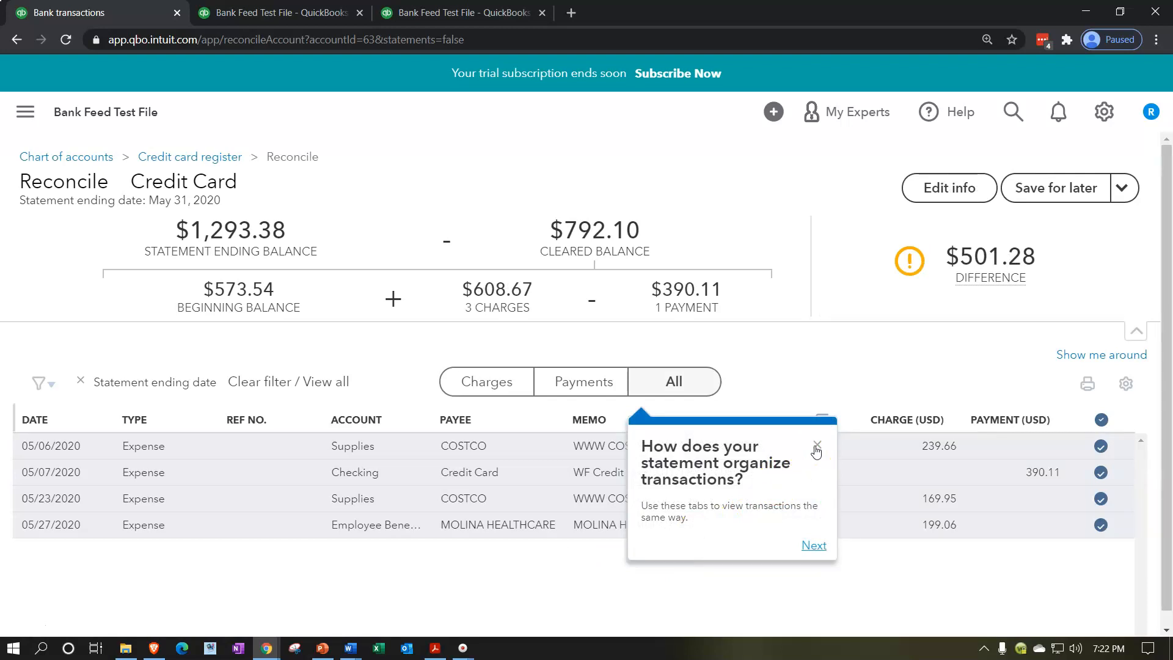
click(816, 447)
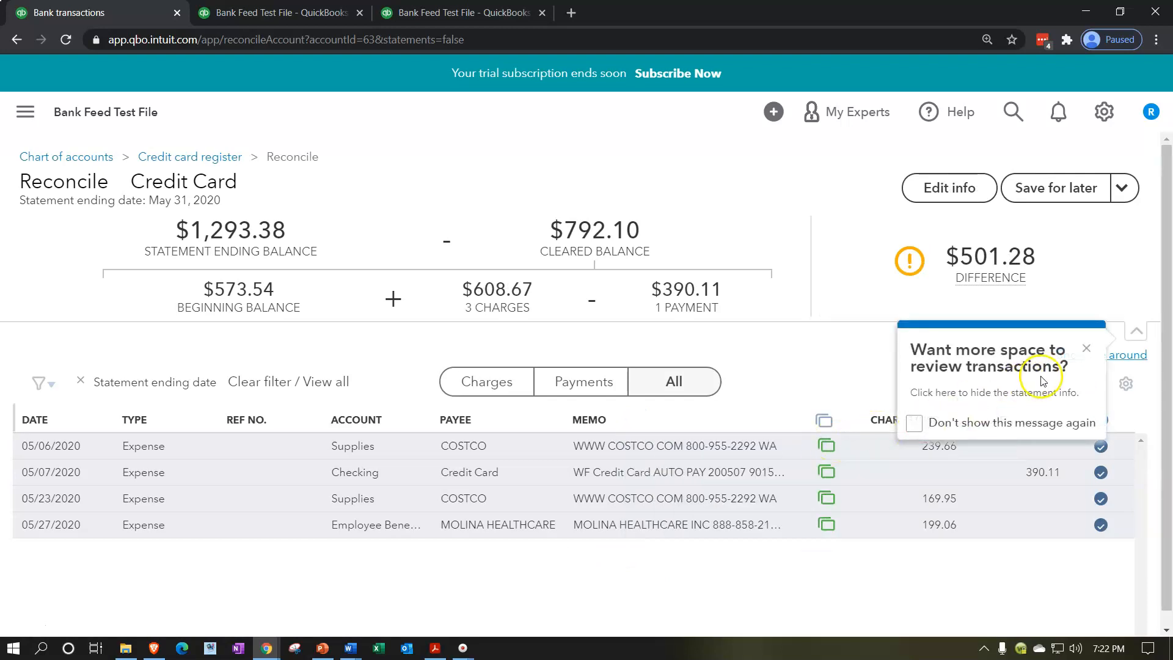
click(1088, 349)
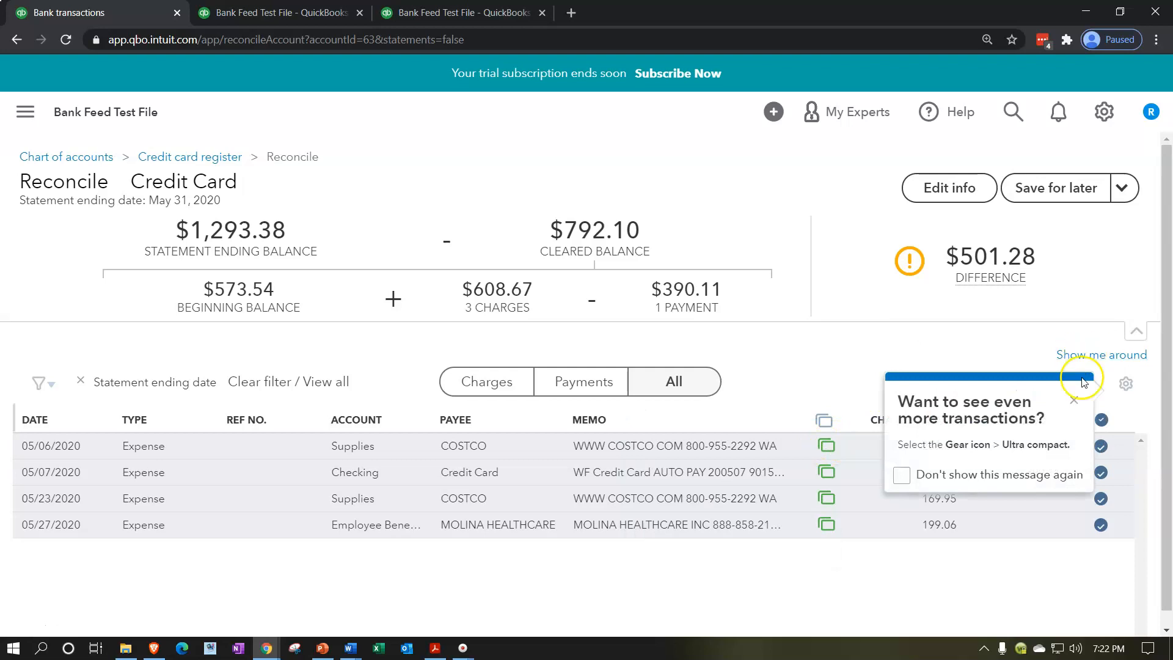
click(1075, 400)
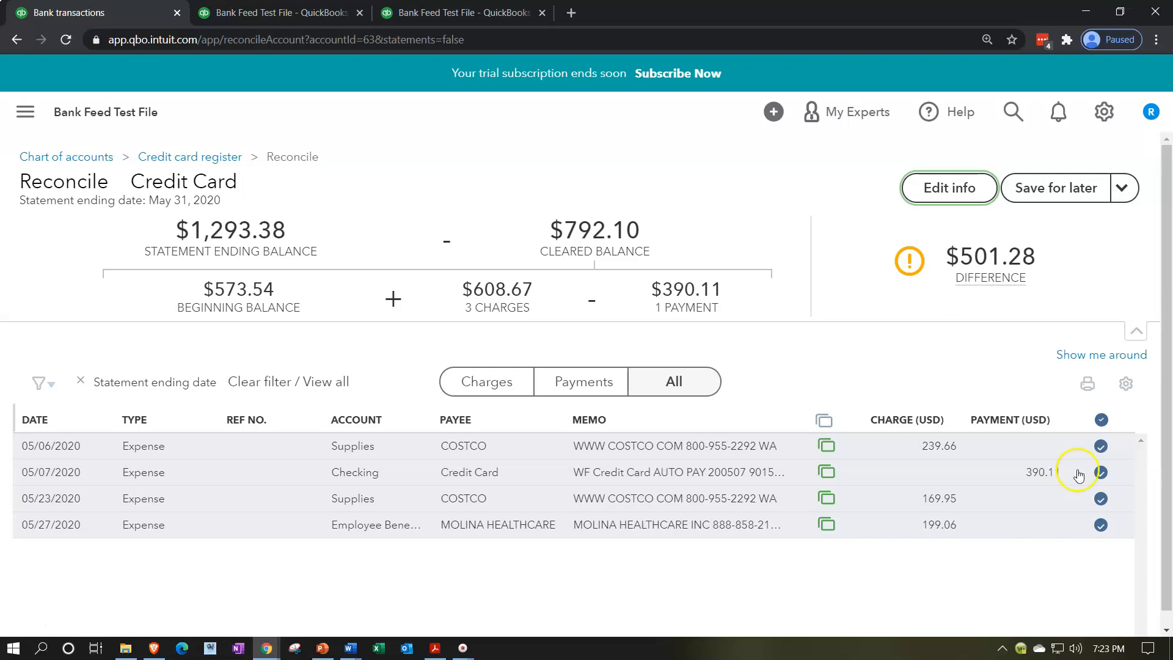
Step: Unmark all four May transactions in the reconciliation list as cleared
click(1101, 447)
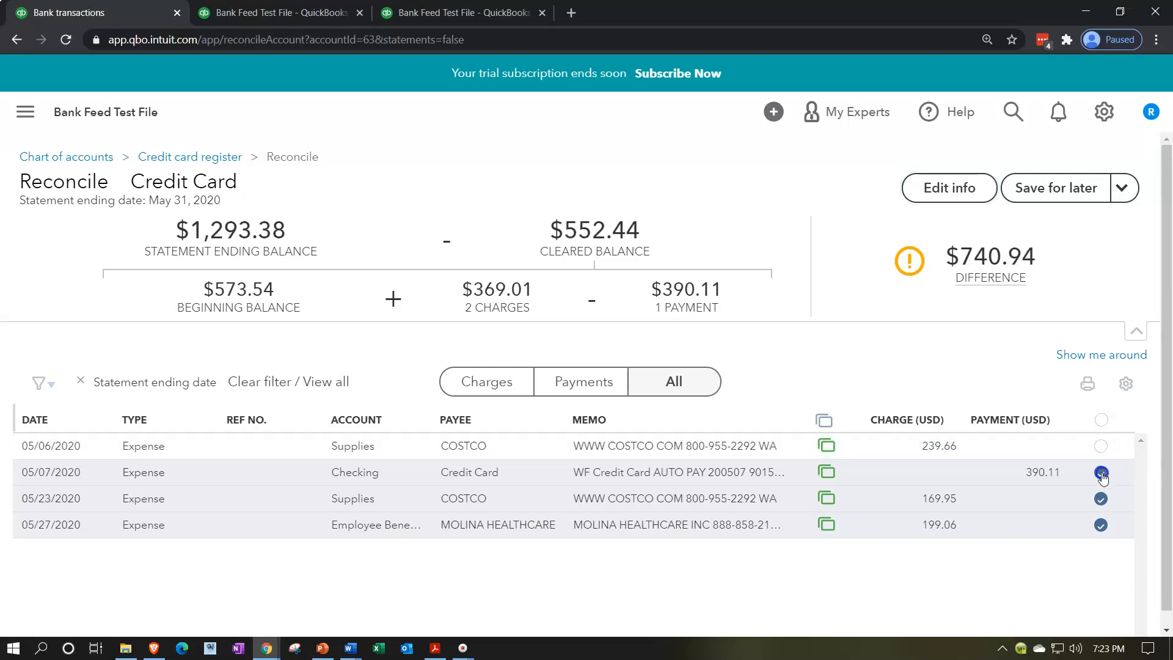
click(1101, 473)
click(1101, 499)
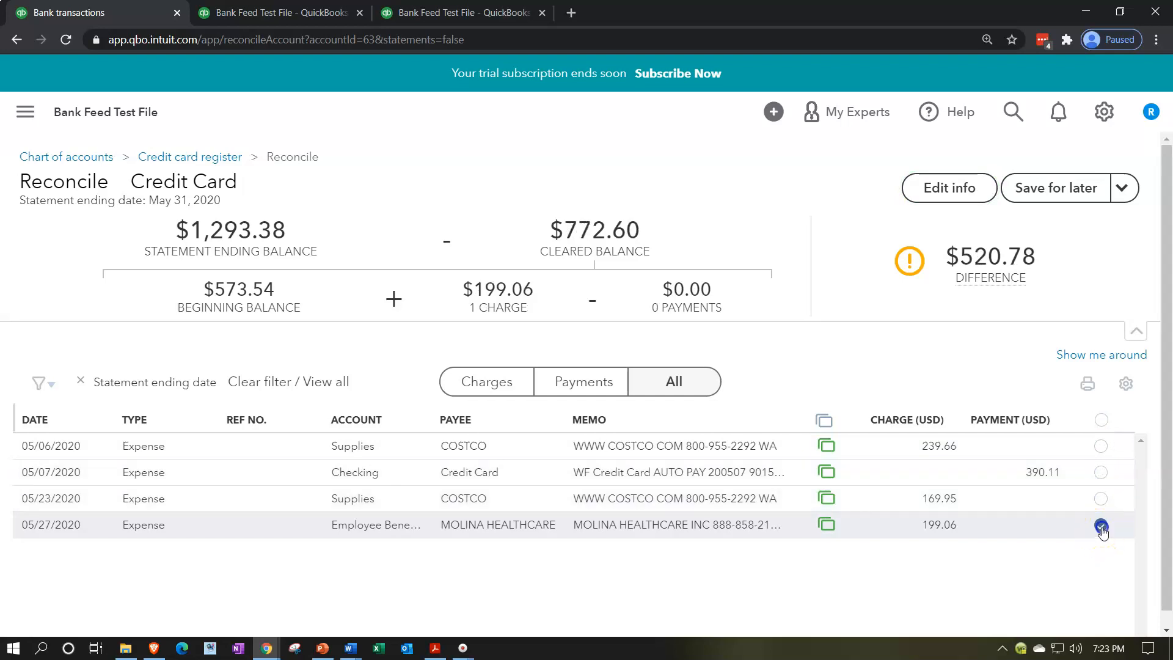
click(1101, 526)
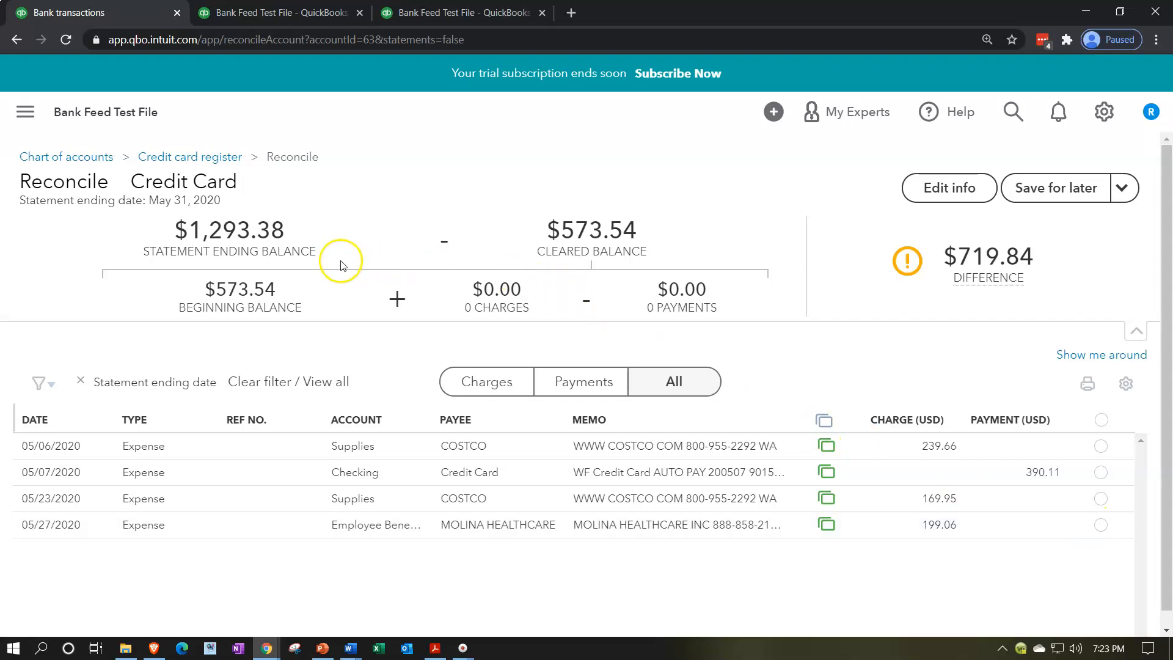
Step: Compare the payment, charges and balances in the Credit Card 2.pdf statement with the reconciliation figures
click(437, 649)
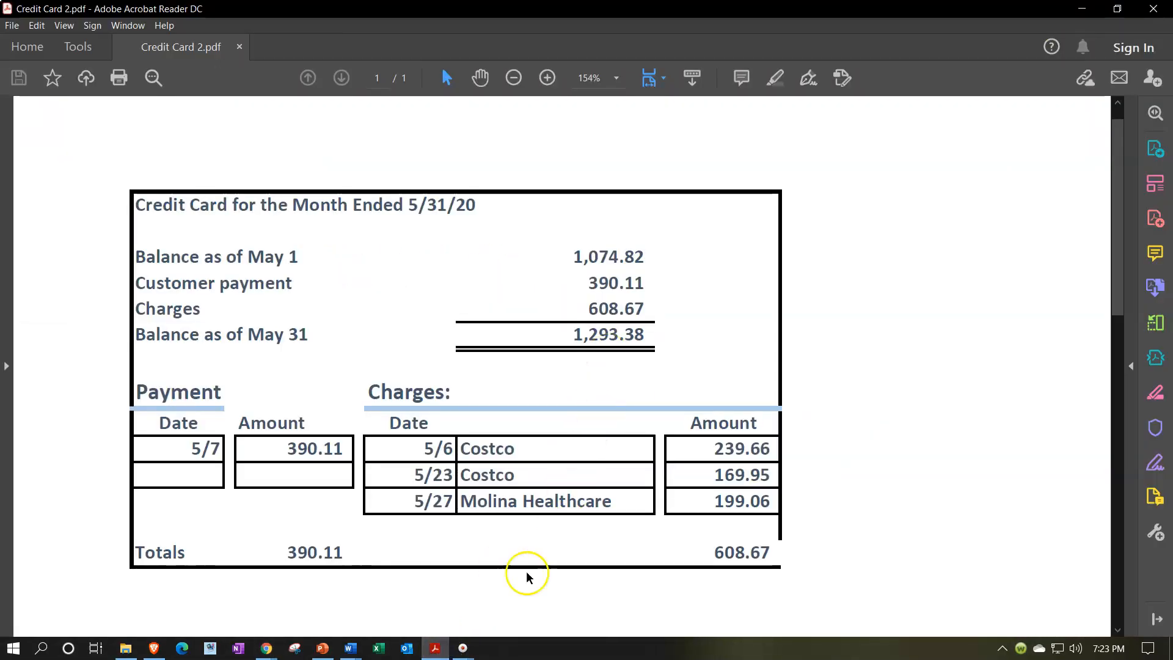
click(437, 649)
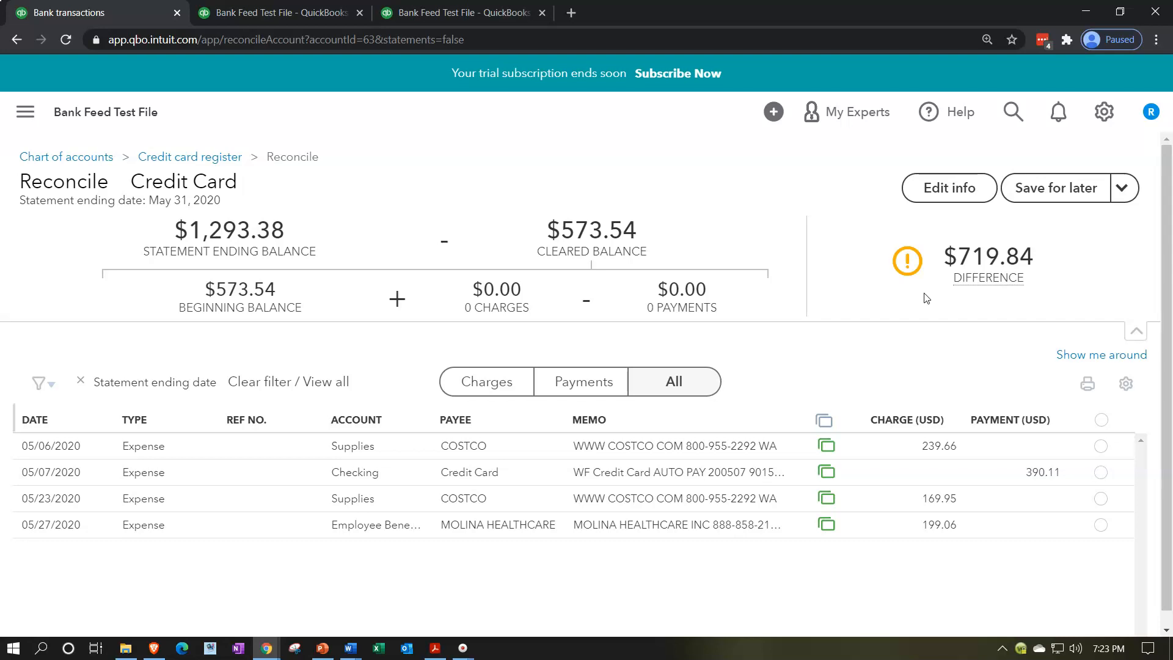
click(436, 647)
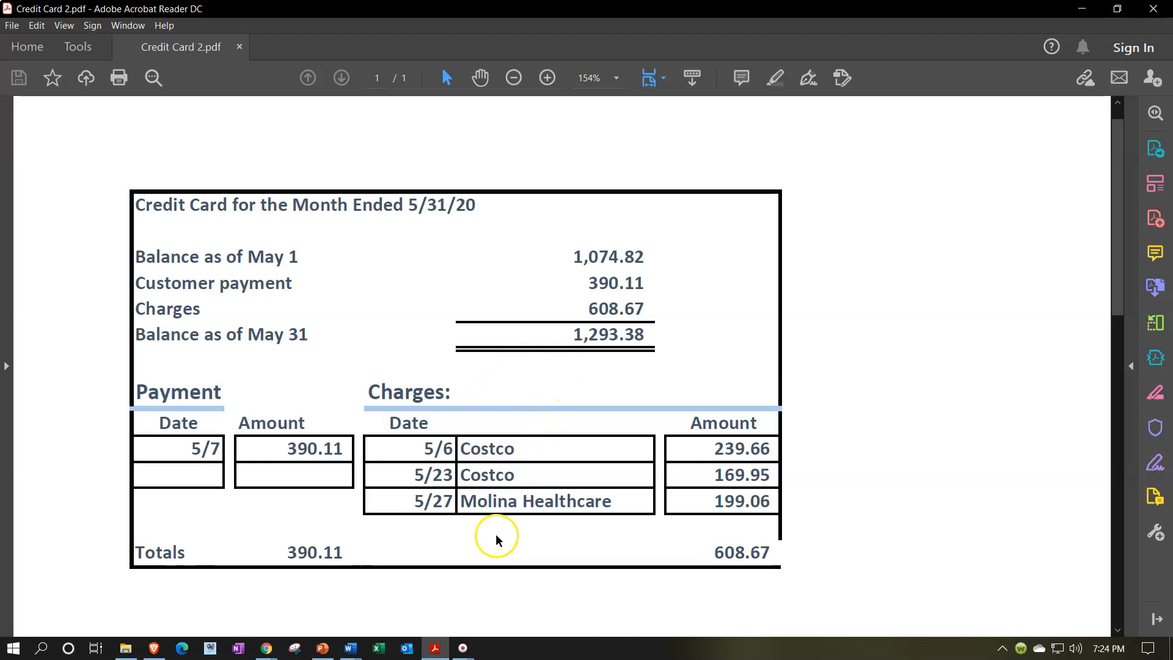
click(436, 649)
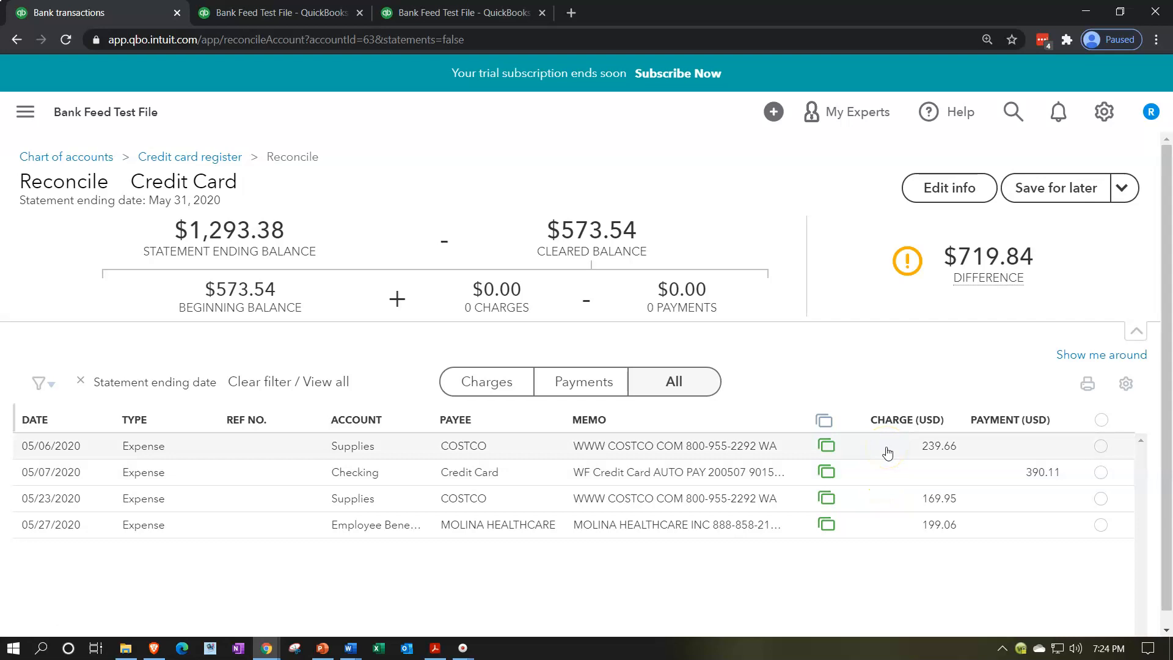
Step: Calculate the beginning balance discrepancy by subtracting the reconciliation's 573.54 from the statement's May 1 balance of 1,074.82 in the calculator
click(891, 477)
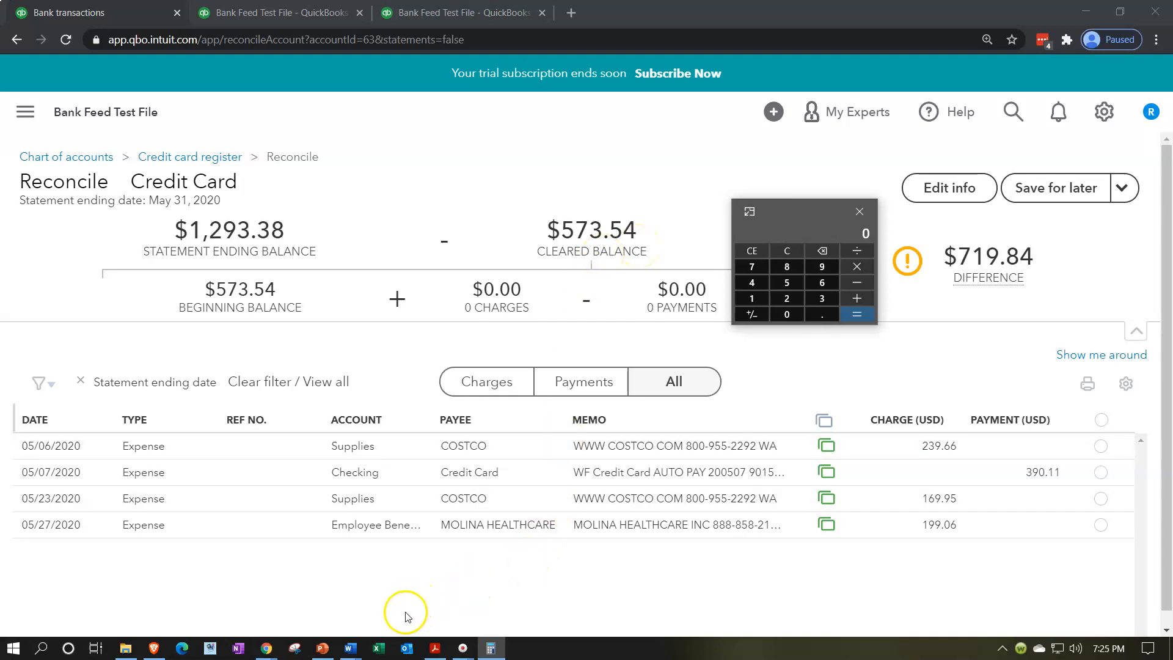
click(435, 648)
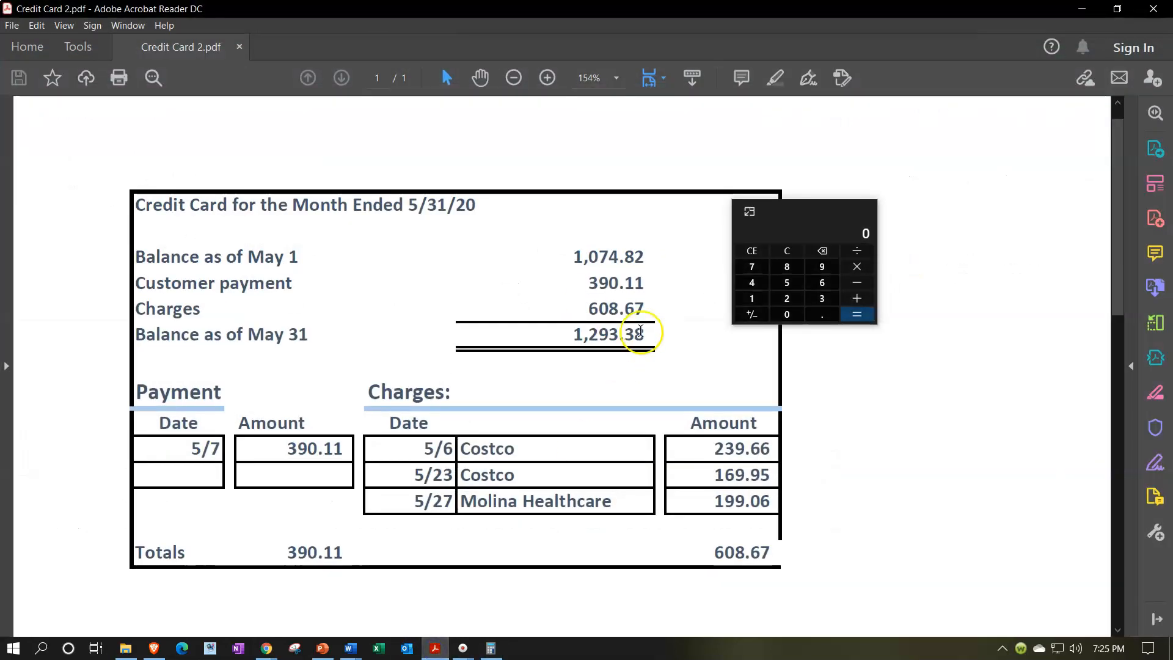
click(760, 253)
text(1,074.82)
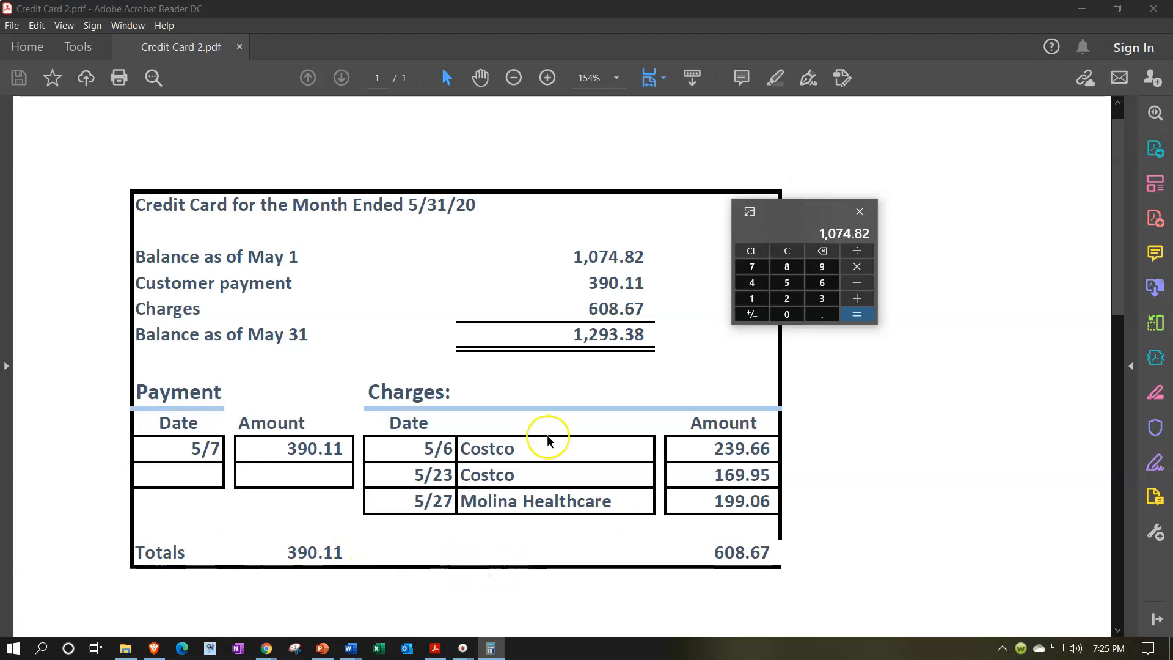
mouse_move(266, 648)
click(243, 611)
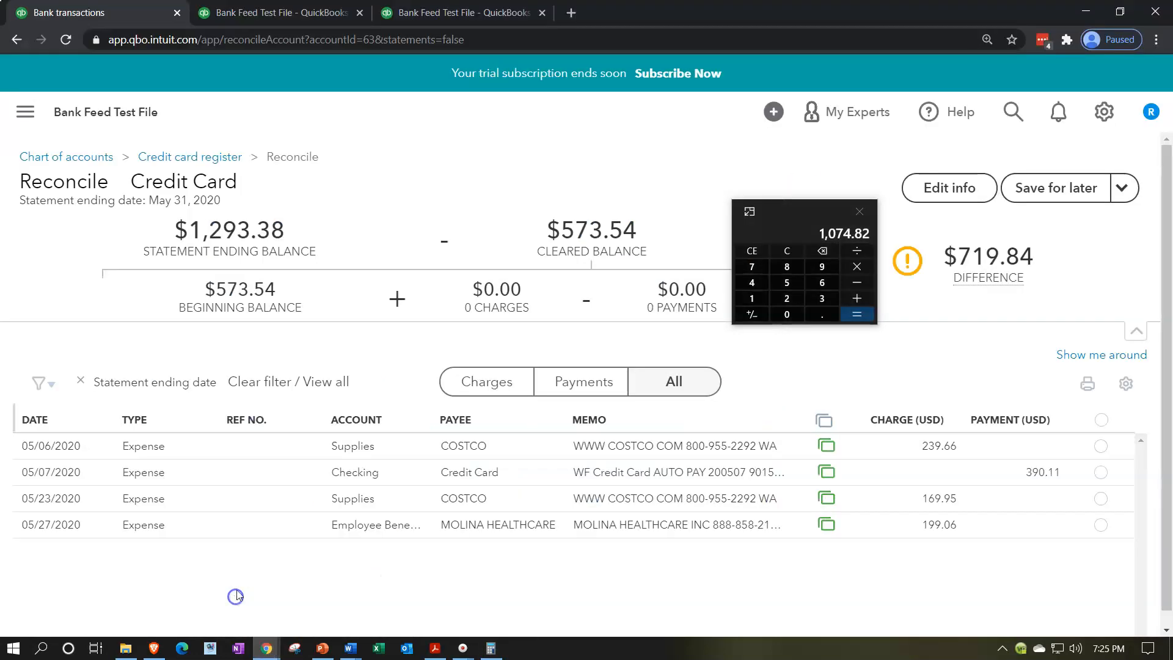
click(852, 282)
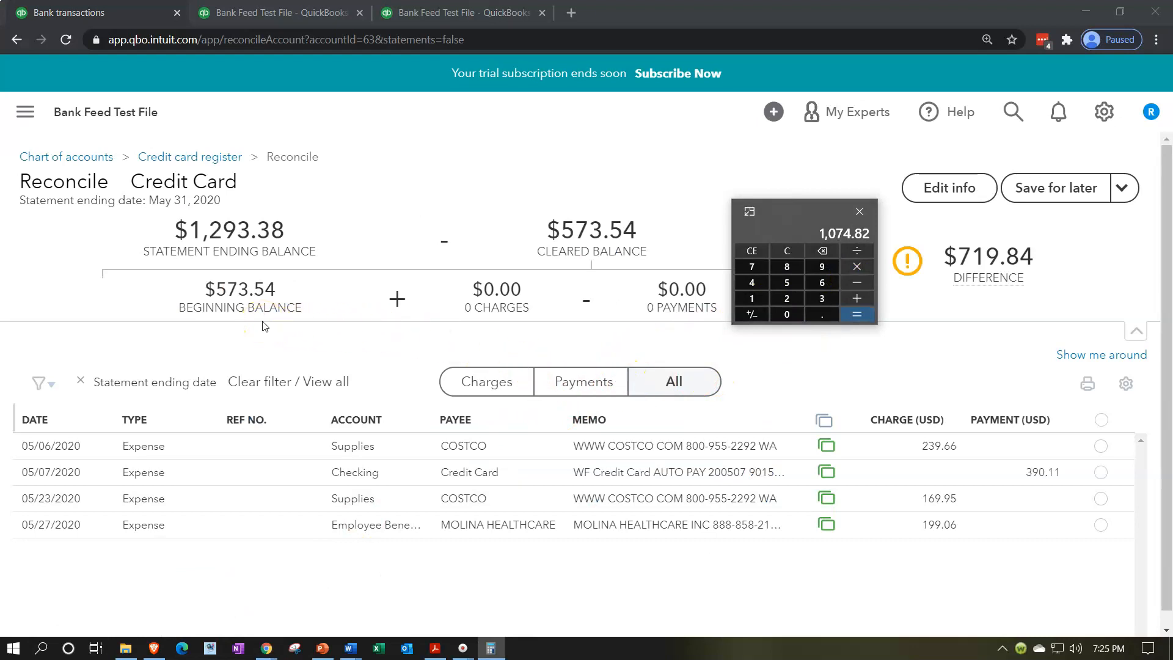
text(573.)
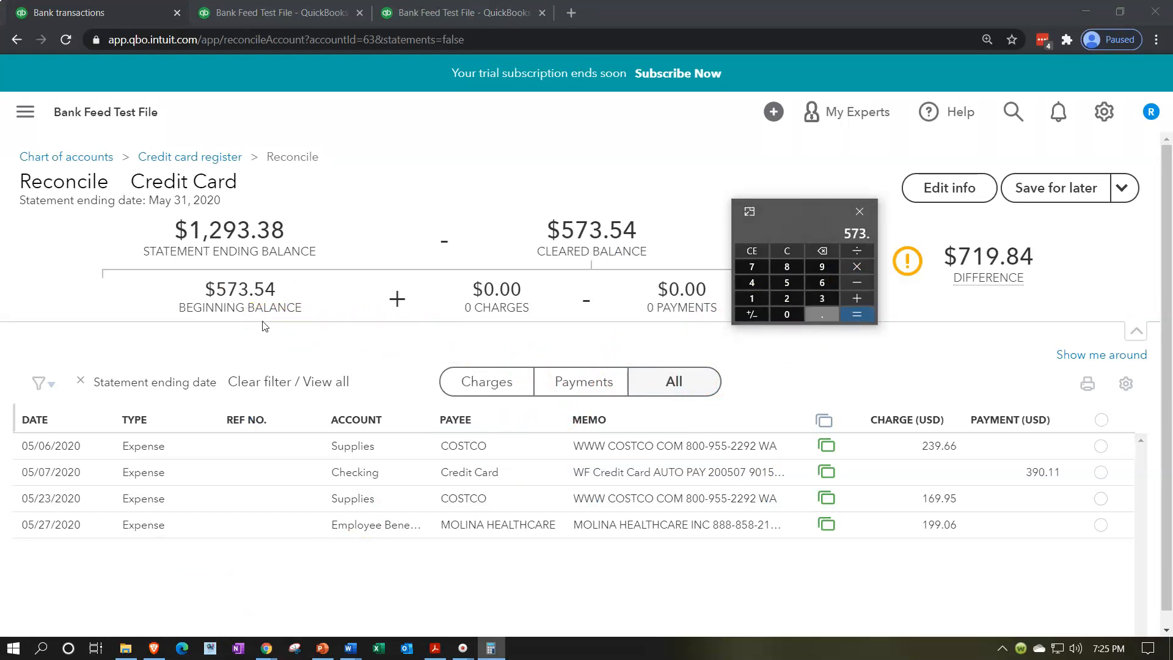
text(54)
key(Return)
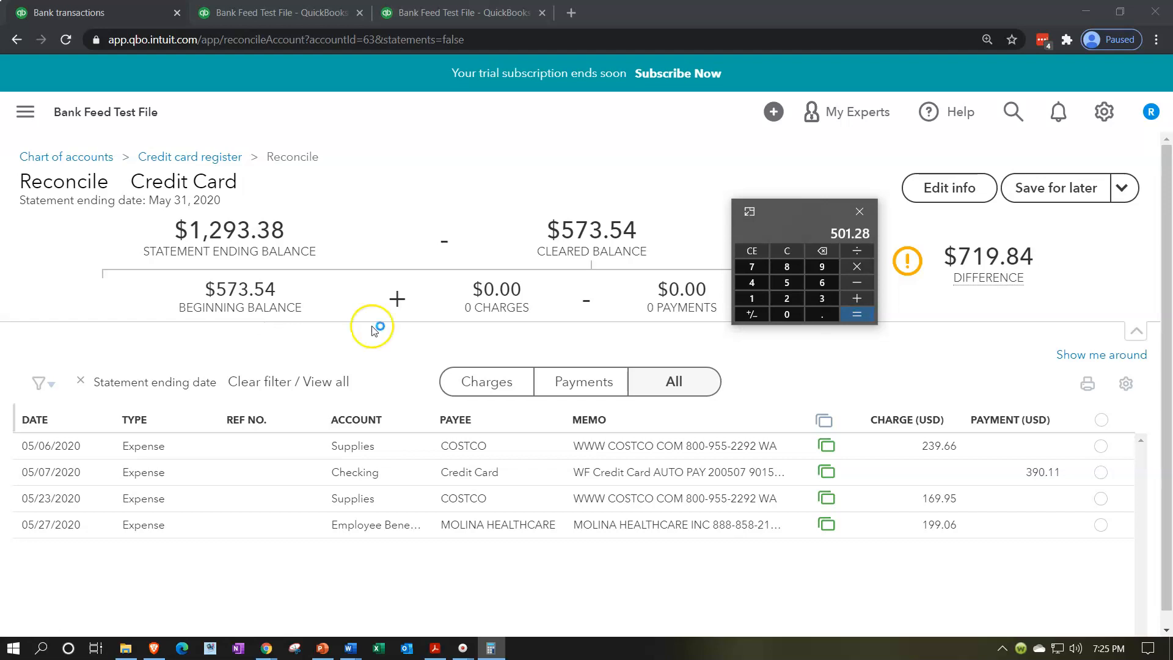
Step: Move the calculator out of the way and save the Credit Card reconciliation for later
drag(762, 209, 1172, 273)
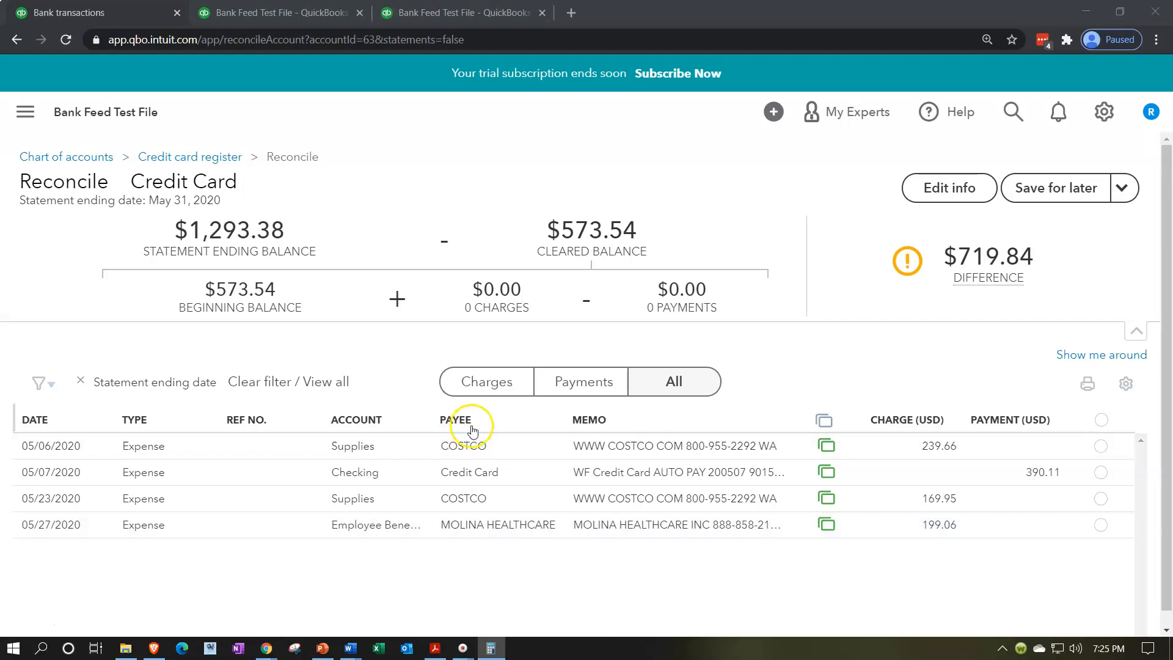
click(1033, 202)
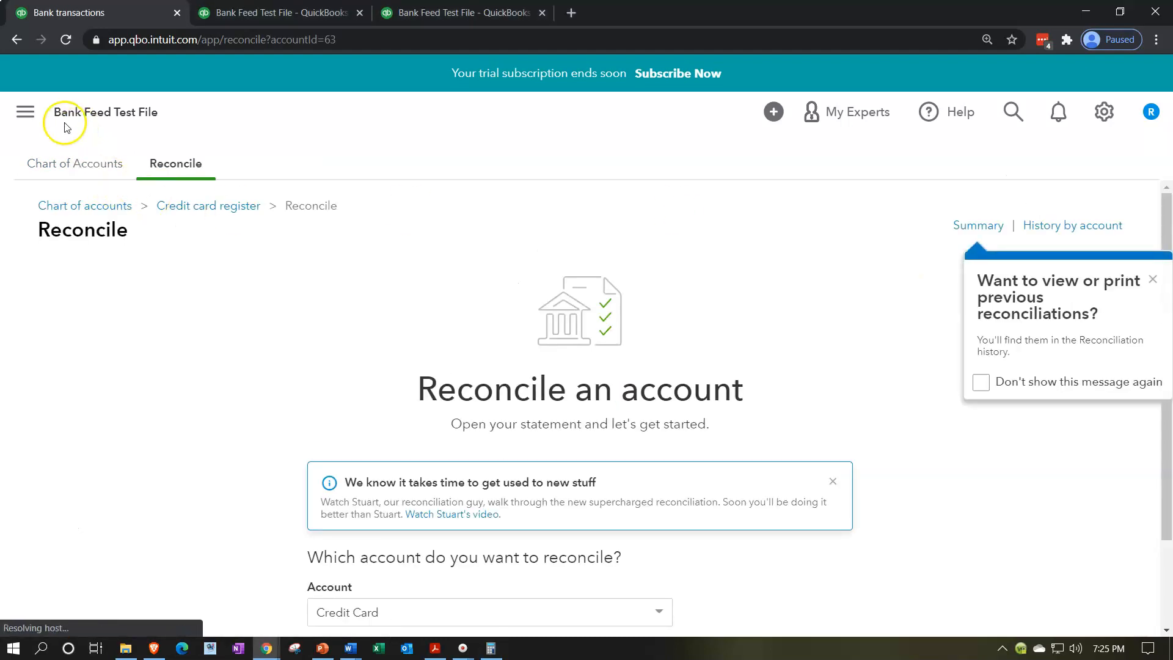
Step: Leave the reconciliation page and open the Chart of Accounts
click(26, 112)
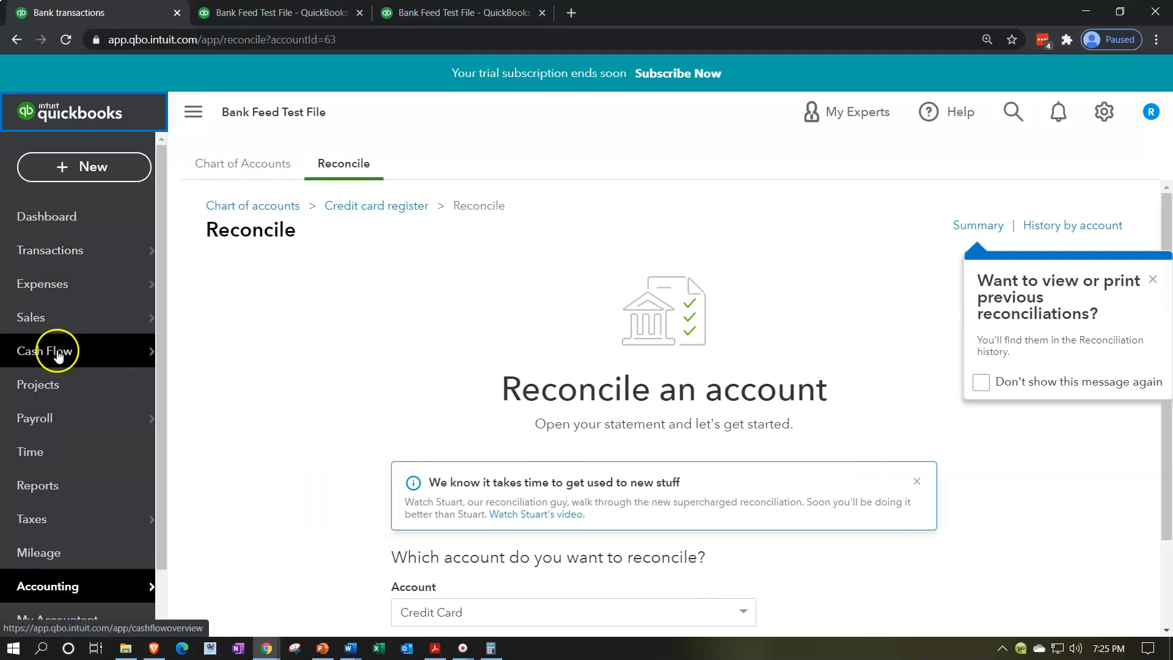
scroll(57, 348, down, 1)
mouse_move(58, 352)
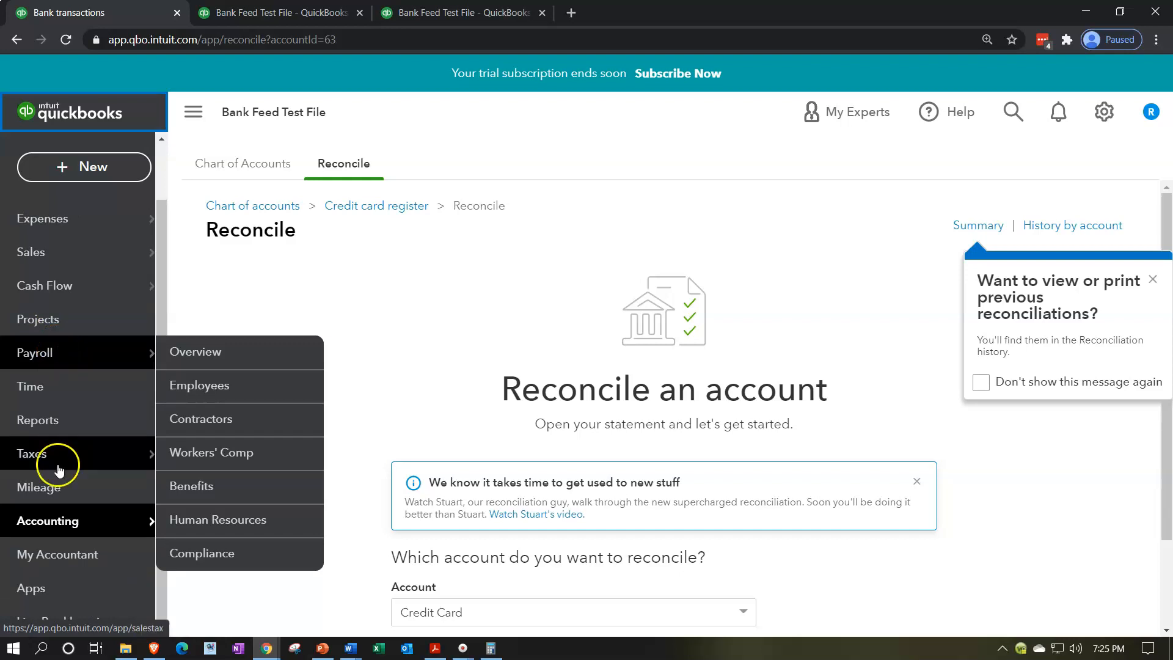
click(63, 520)
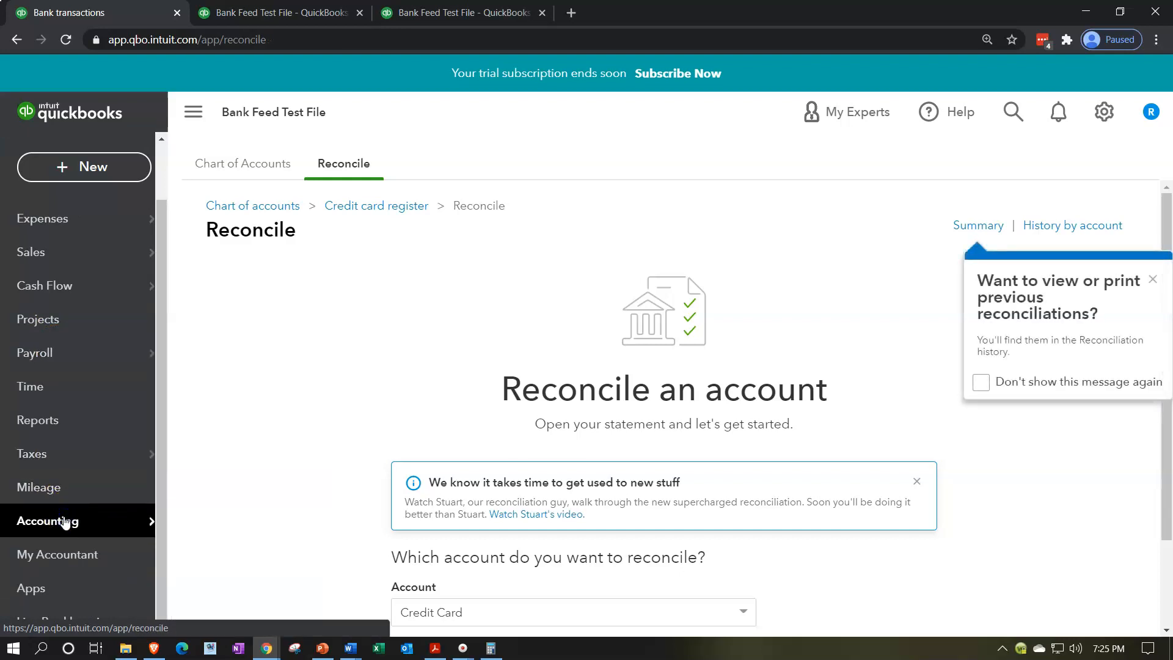
click(251, 166)
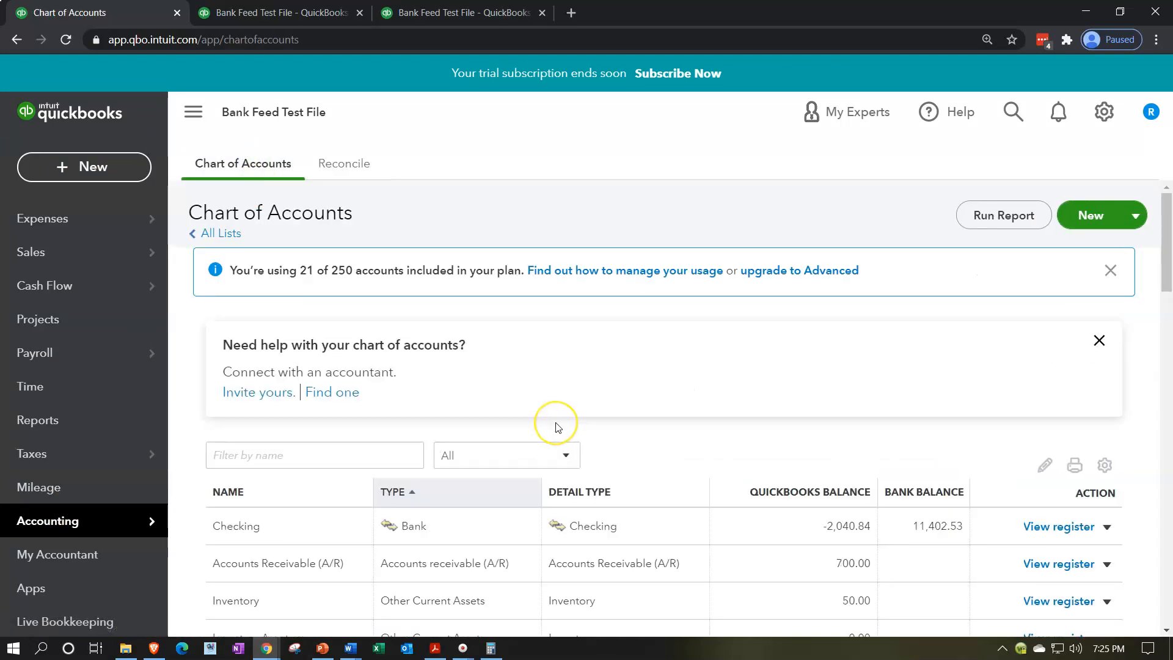
Step: Open the register of the Credit Card account and dismiss the register basics tip
scroll(556, 427, down, 5)
scroll(556, 426, down, 3)
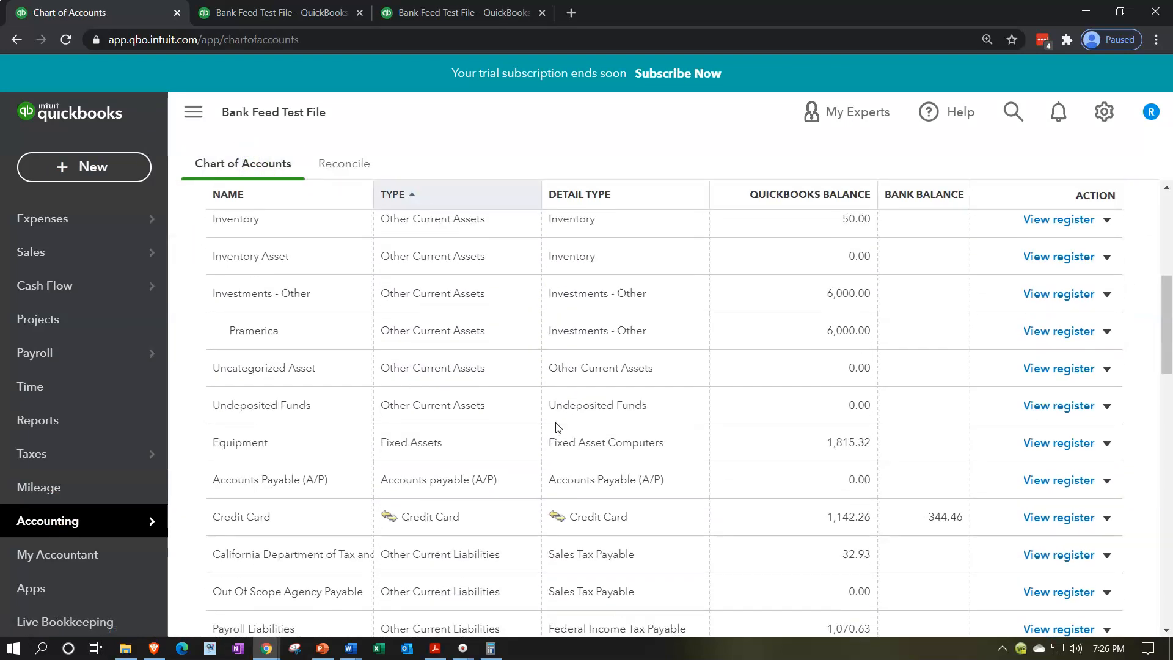
click(557, 474)
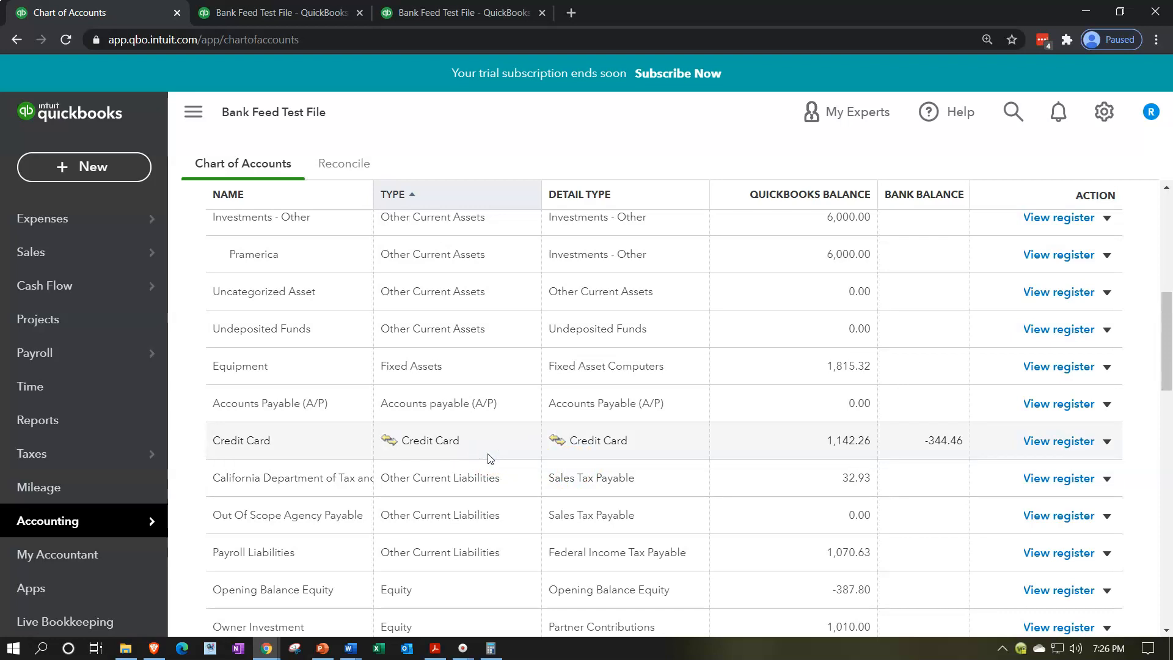
click(1048, 441)
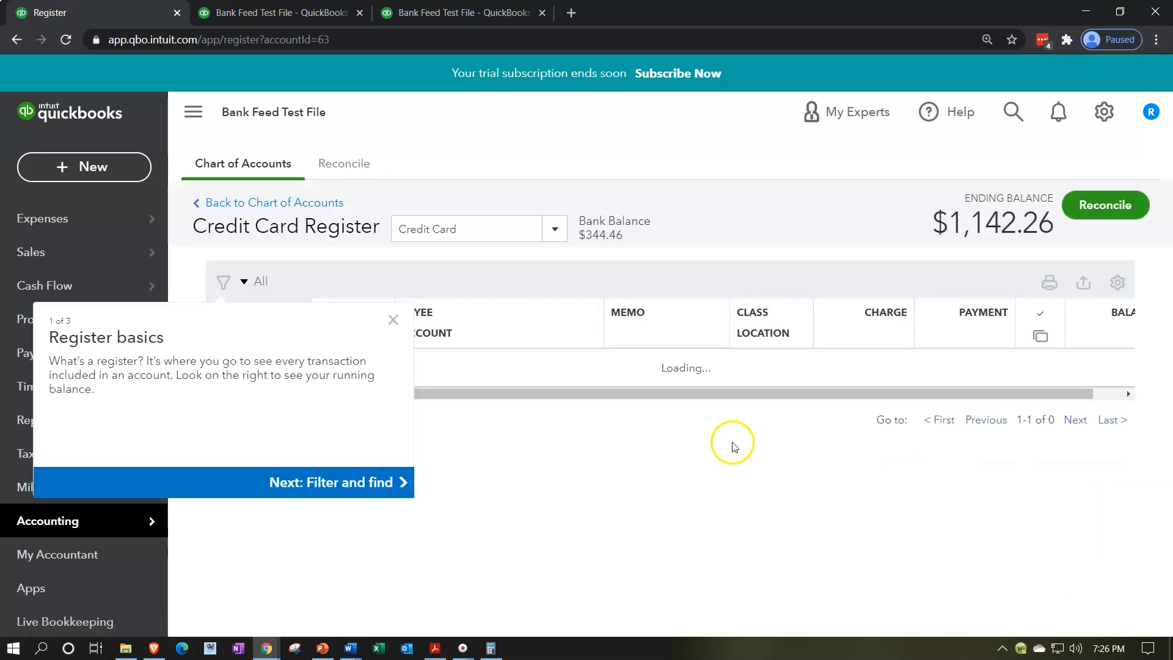
click(392, 359)
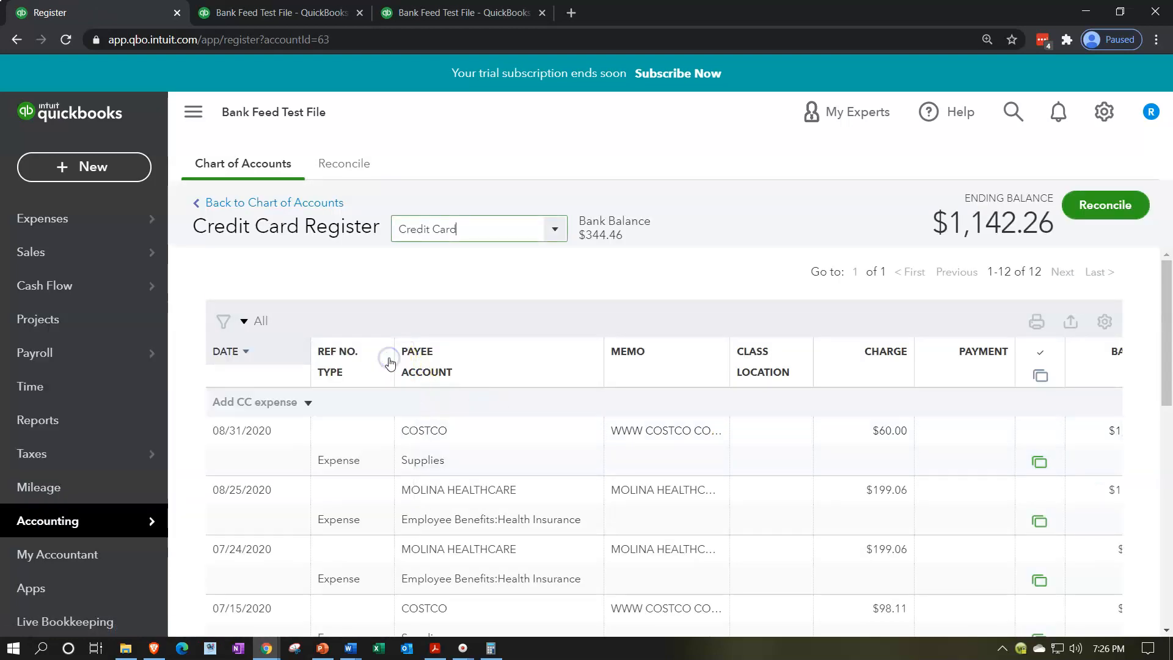
Step: Start a new Expense entry in the Credit Card register and date it 12/31/2019
click(307, 403)
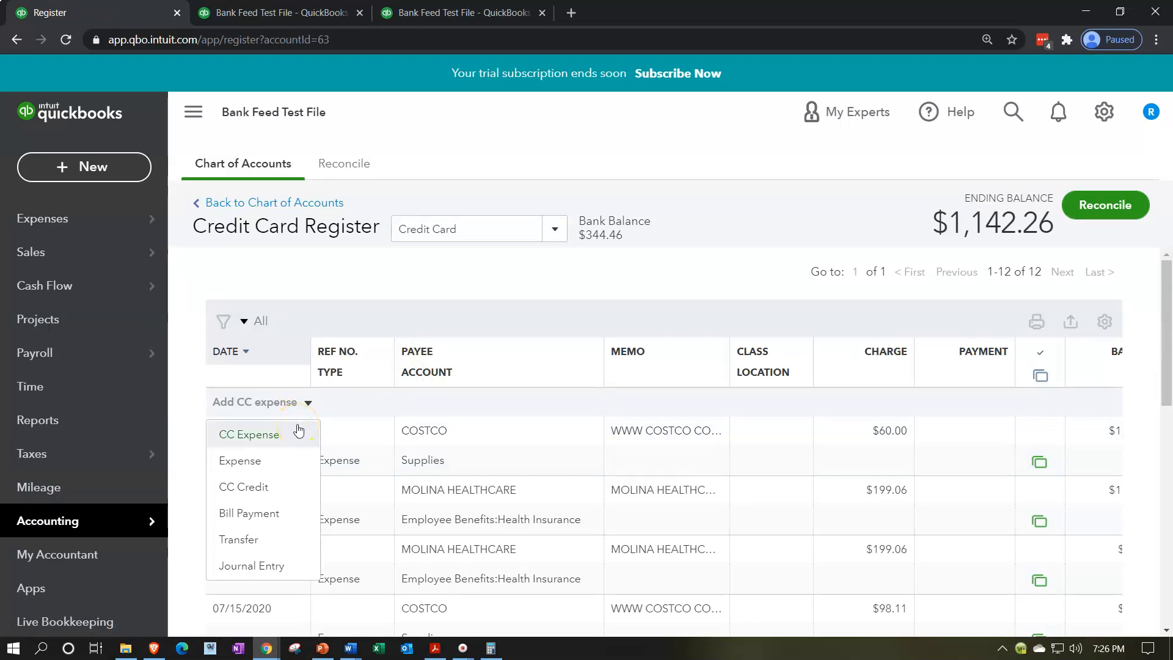
click(290, 464)
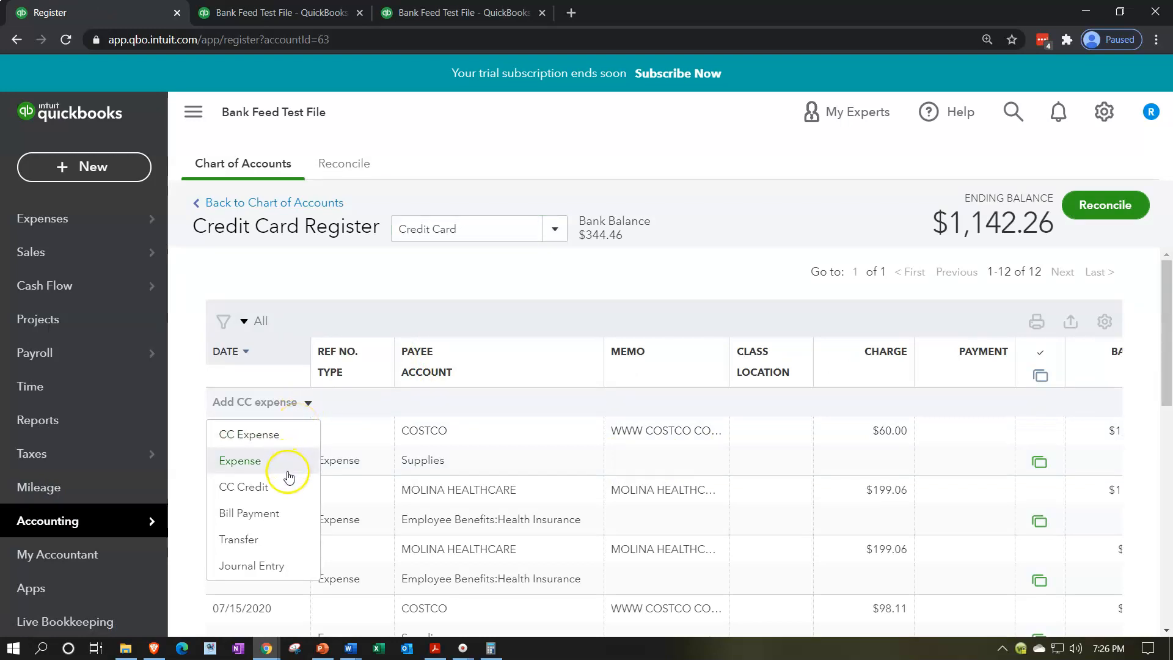
click(275, 470)
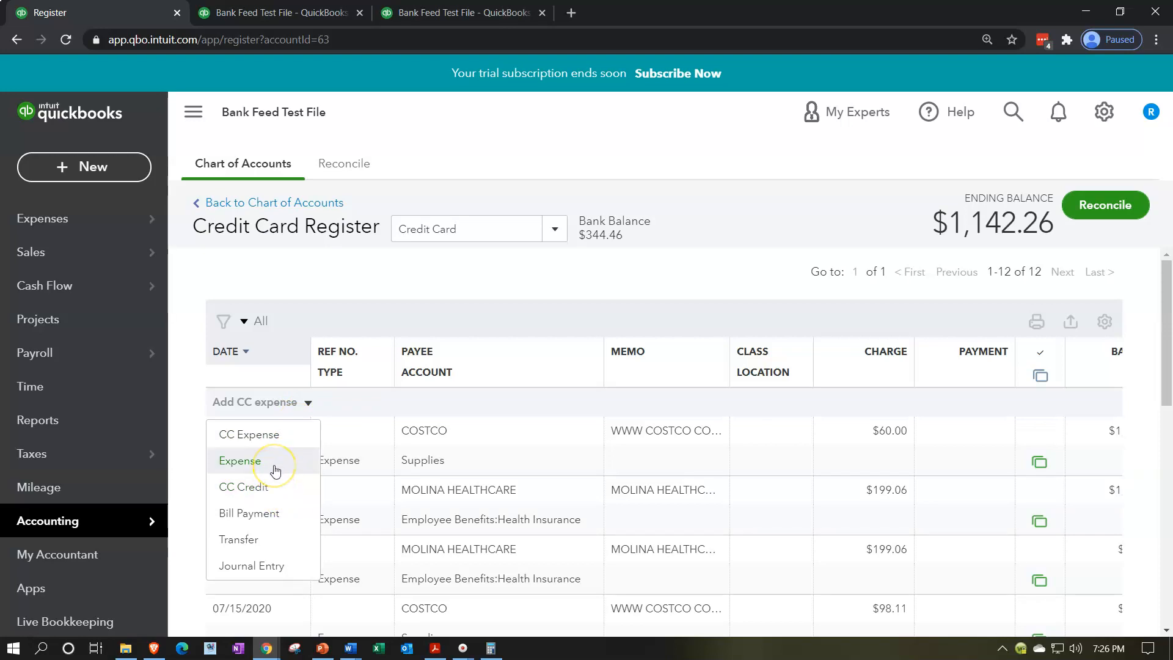
click(275, 469)
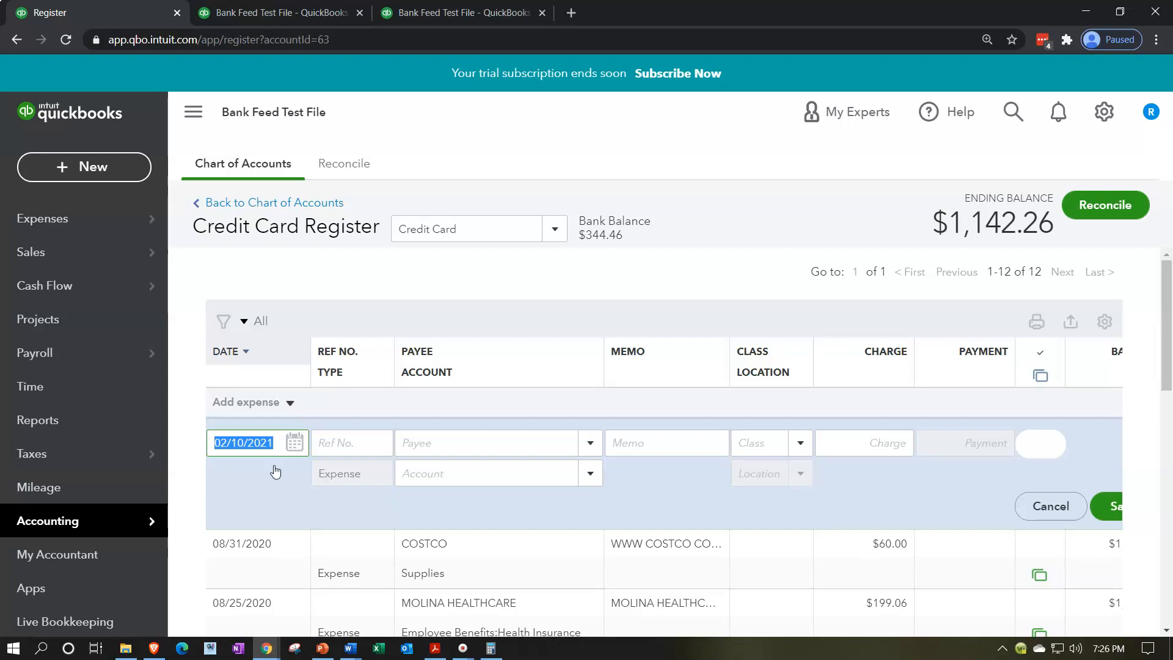
text(0)
text(123119)
key(Tab)
key(Tab)
key(Tab)
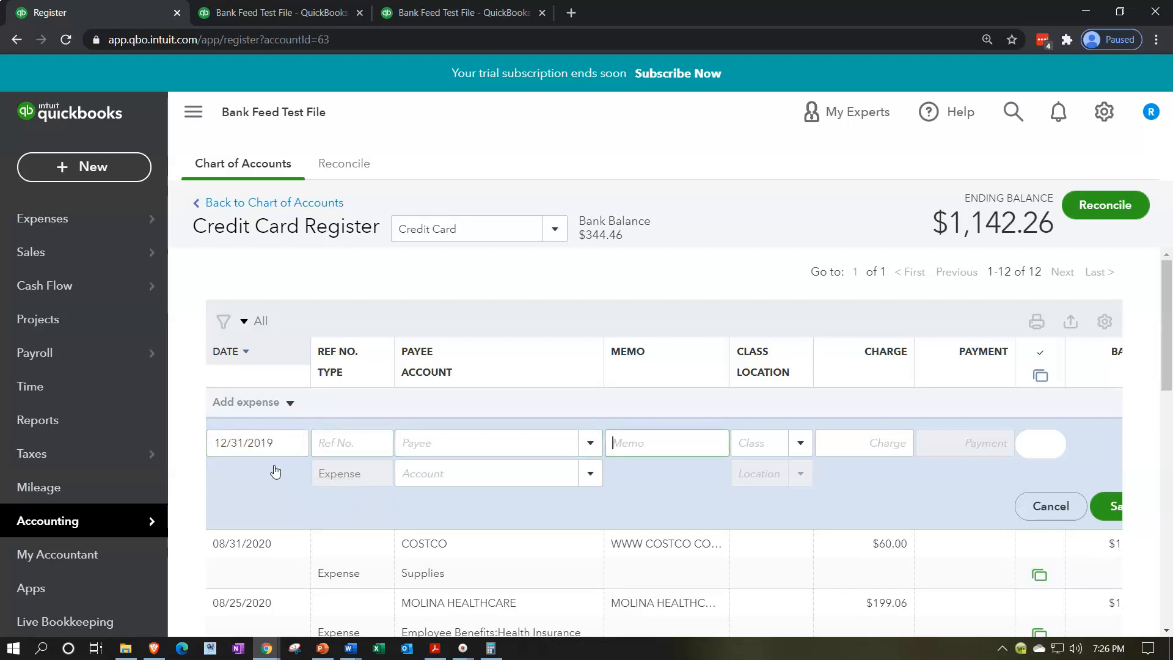
Step: Enter the memo "Beginning bal adj" and a charge of 501.28 for the new expense
text(Beginning bal ad)
key(Tab)
key(Tab)
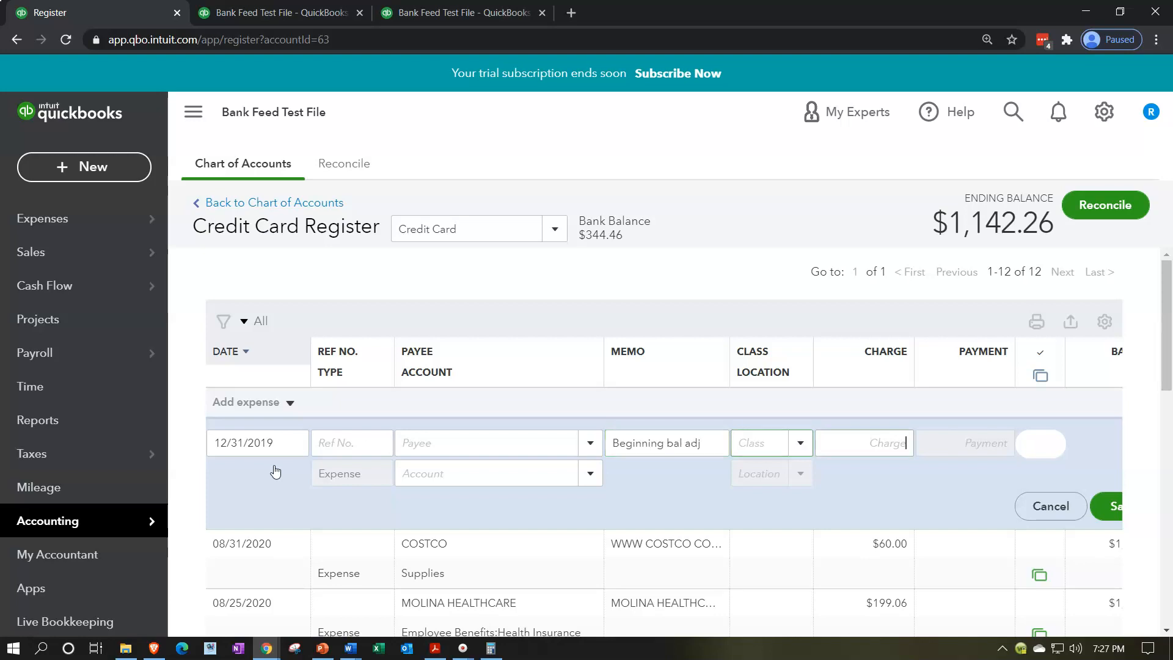
text(501.28)
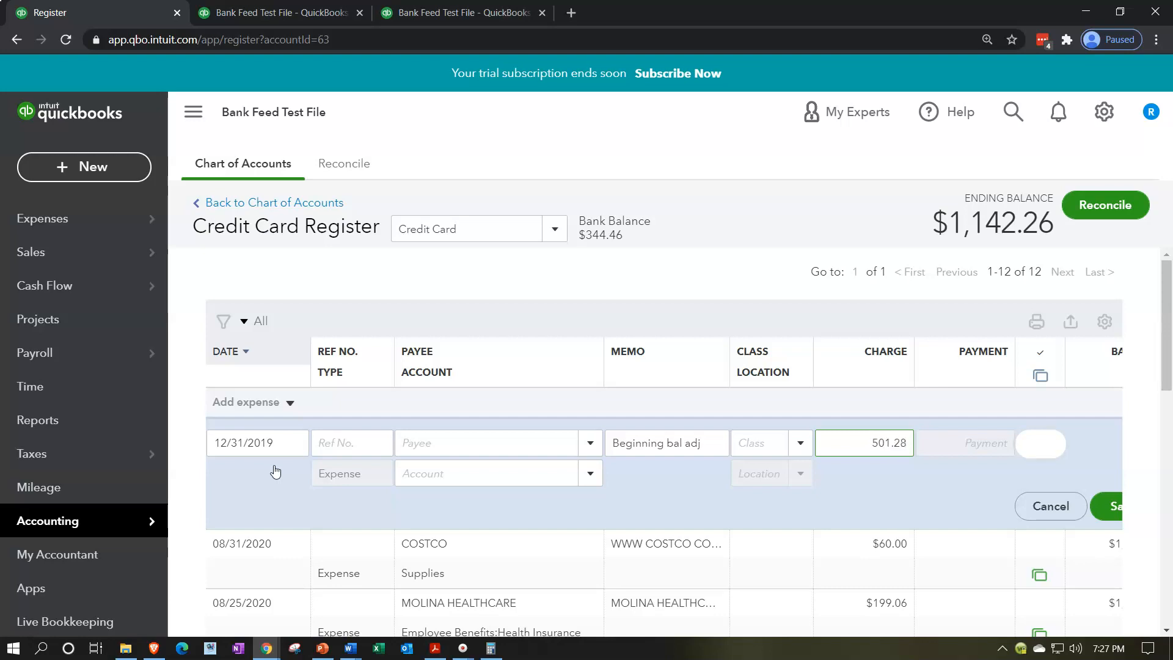
key(Tab)
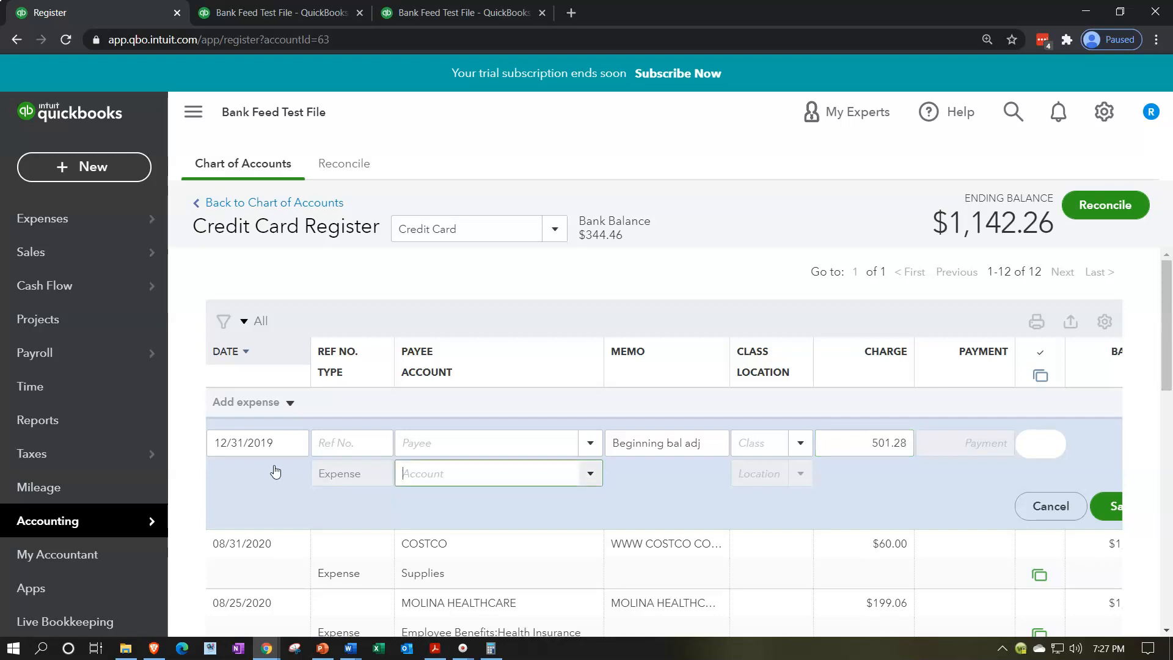
Step: Assign the beginning balance adjustment to the Owner's Equity account and save the expense
click(416, 483)
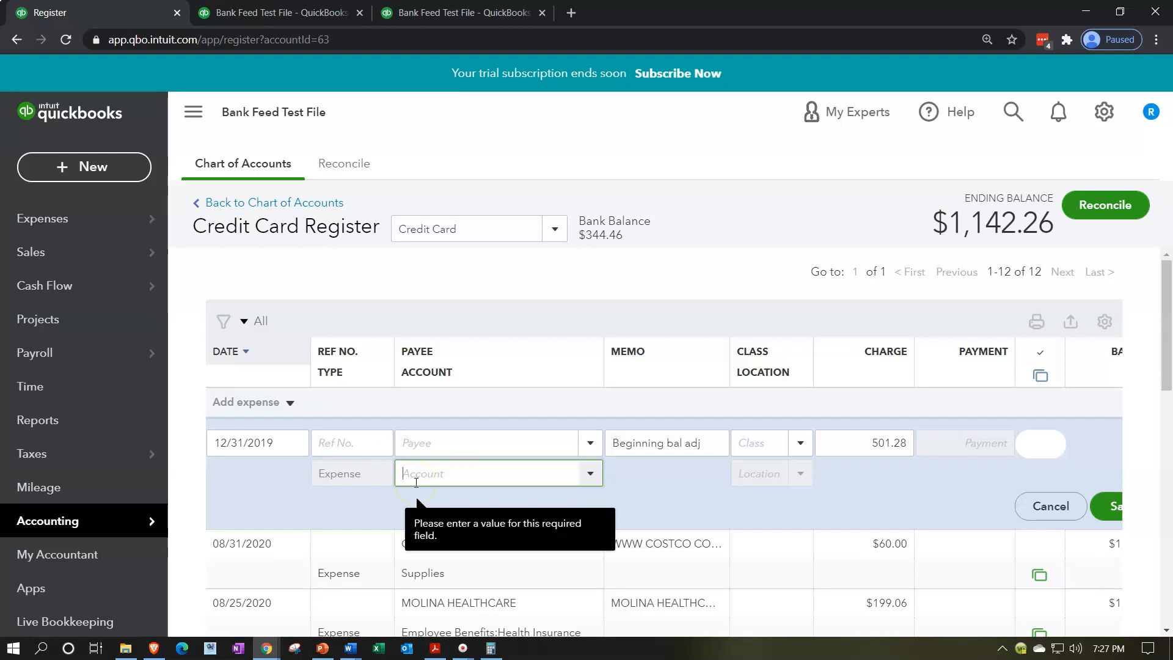
click(588, 480)
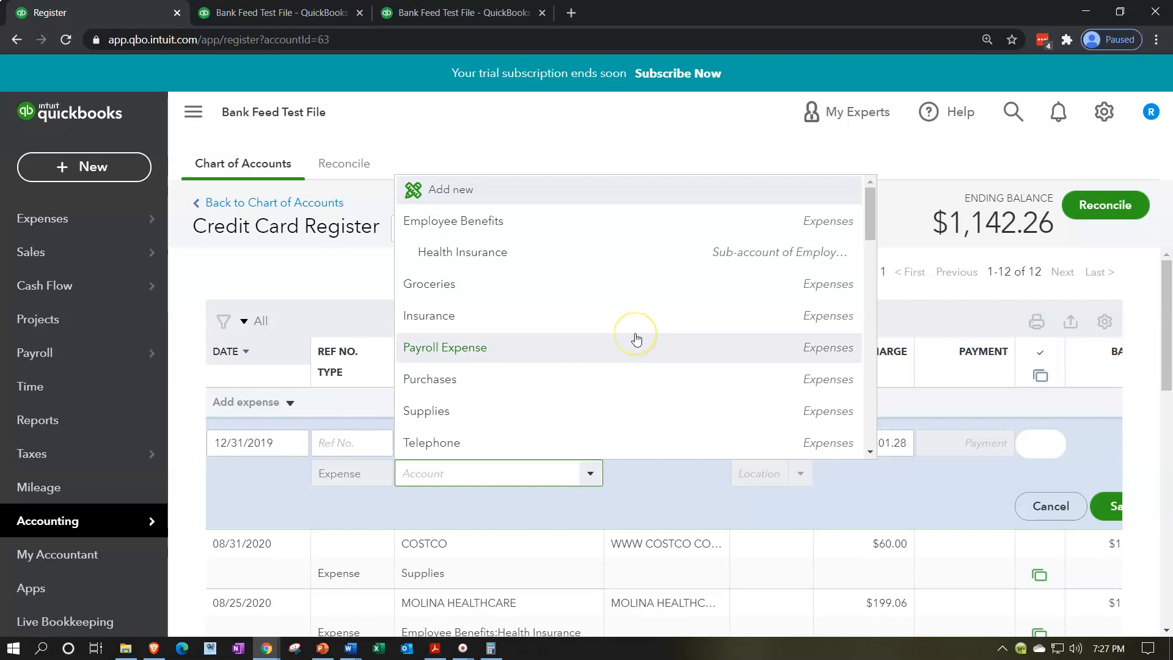
scroll(637, 339, down, 5)
scroll(636, 339, down, 6)
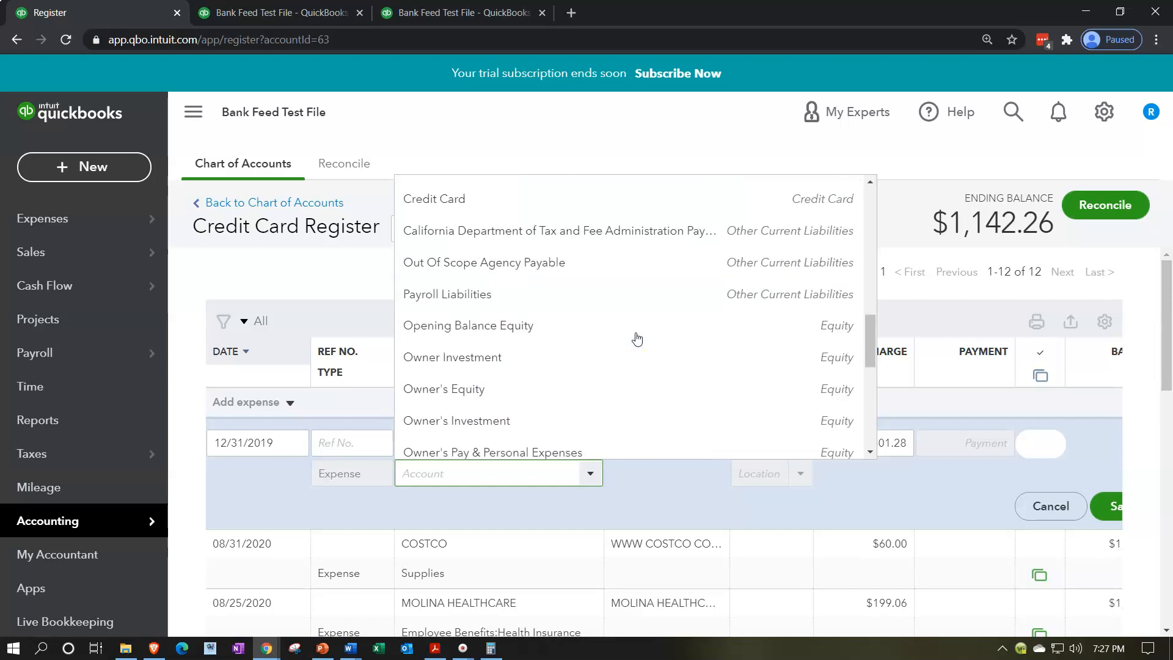
scroll(637, 339, down, 2)
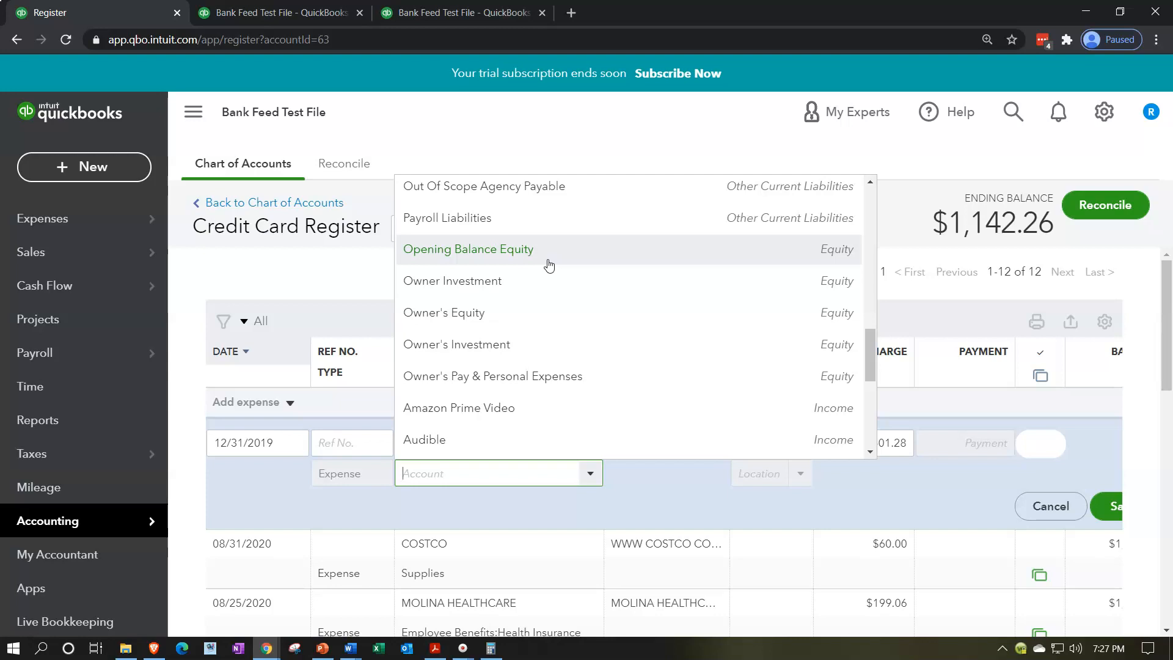
click(496, 315)
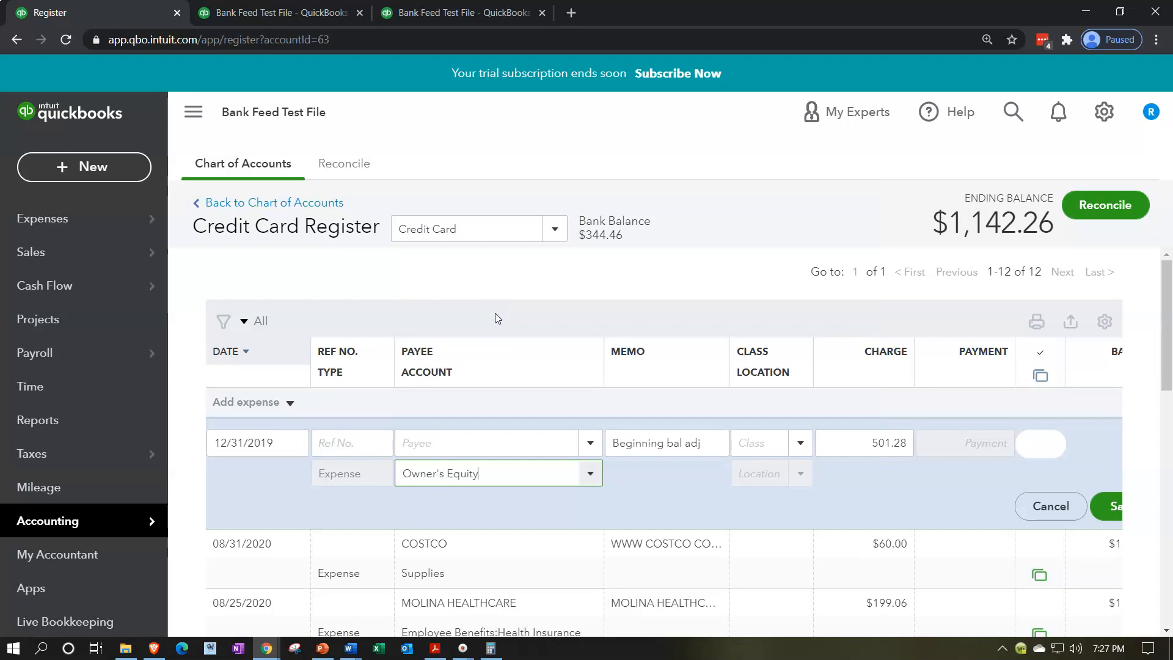
click(193, 112)
click(939, 507)
click(955, 513)
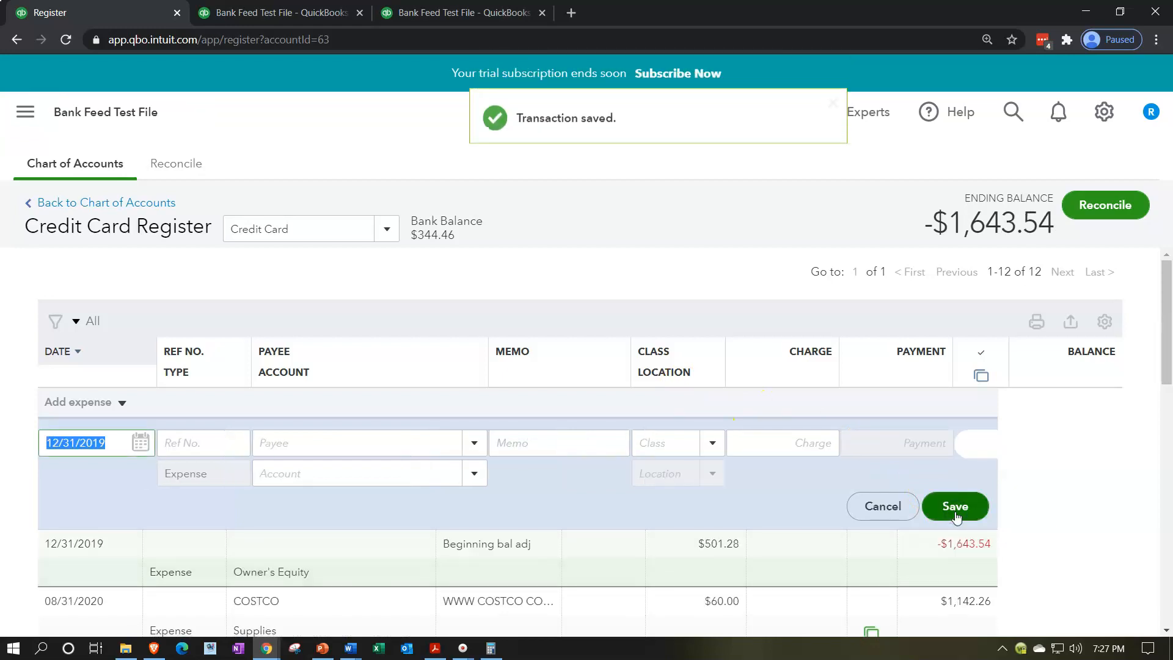
Step: Switch to the balance sheet report and open the transaction detail behind the Credit Card balance
click(272, 13)
scroll(354, 516, up, 5)
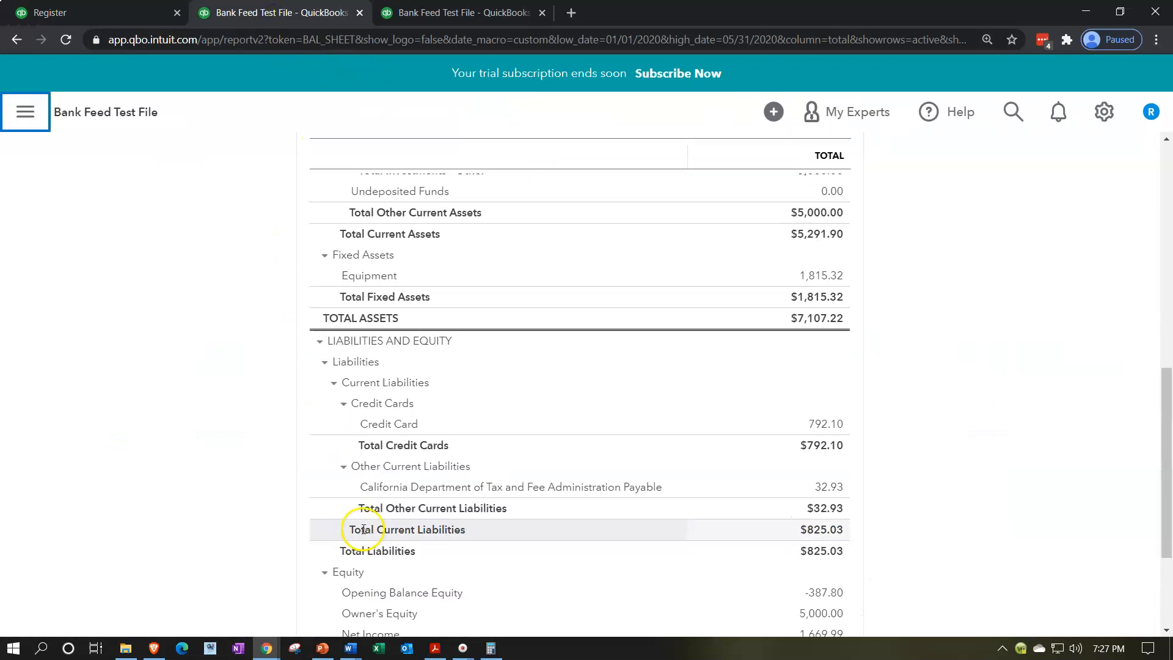
scroll(363, 532, up, 2)
scroll(364, 525, down, 4)
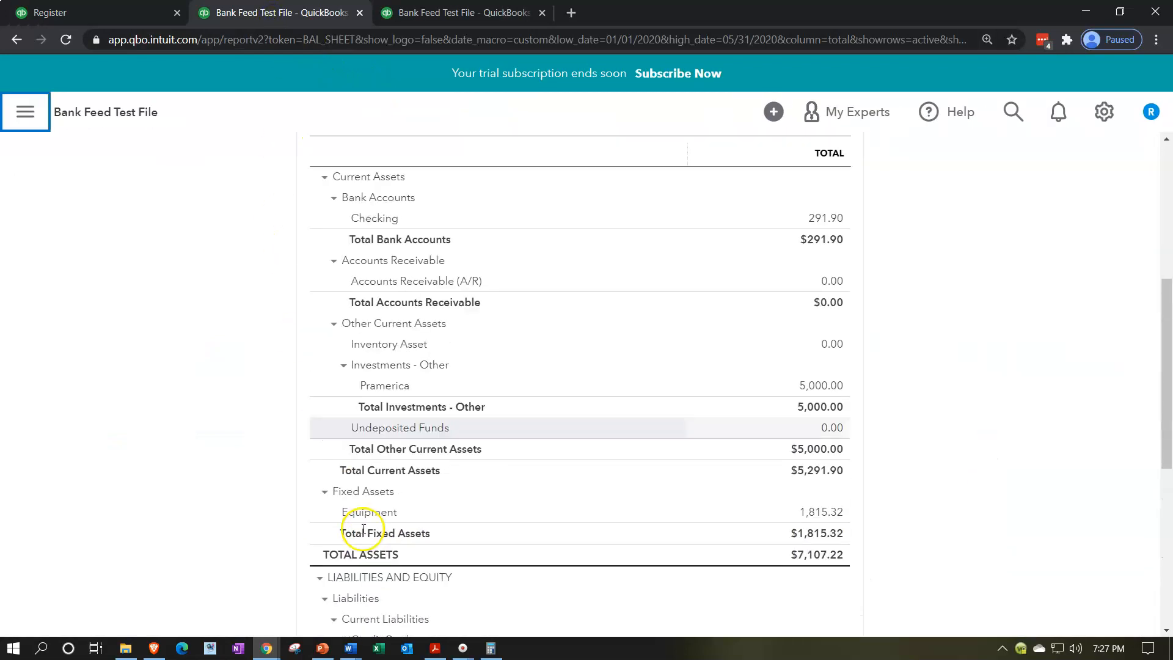
scroll(397, 513, down, 1)
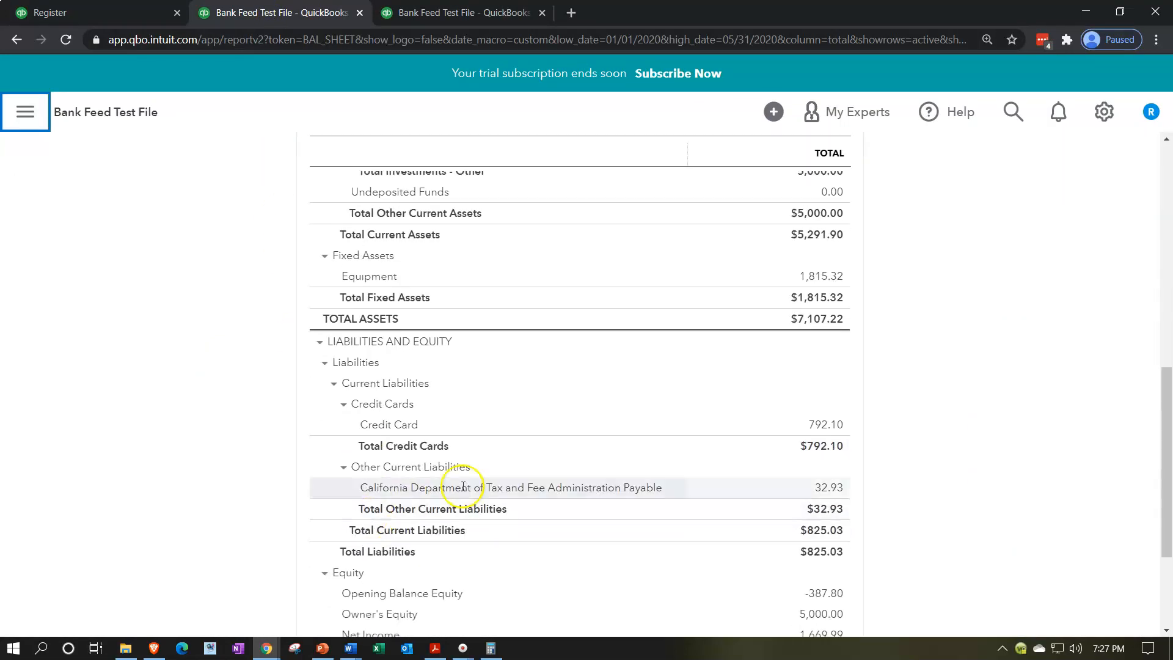
click(826, 426)
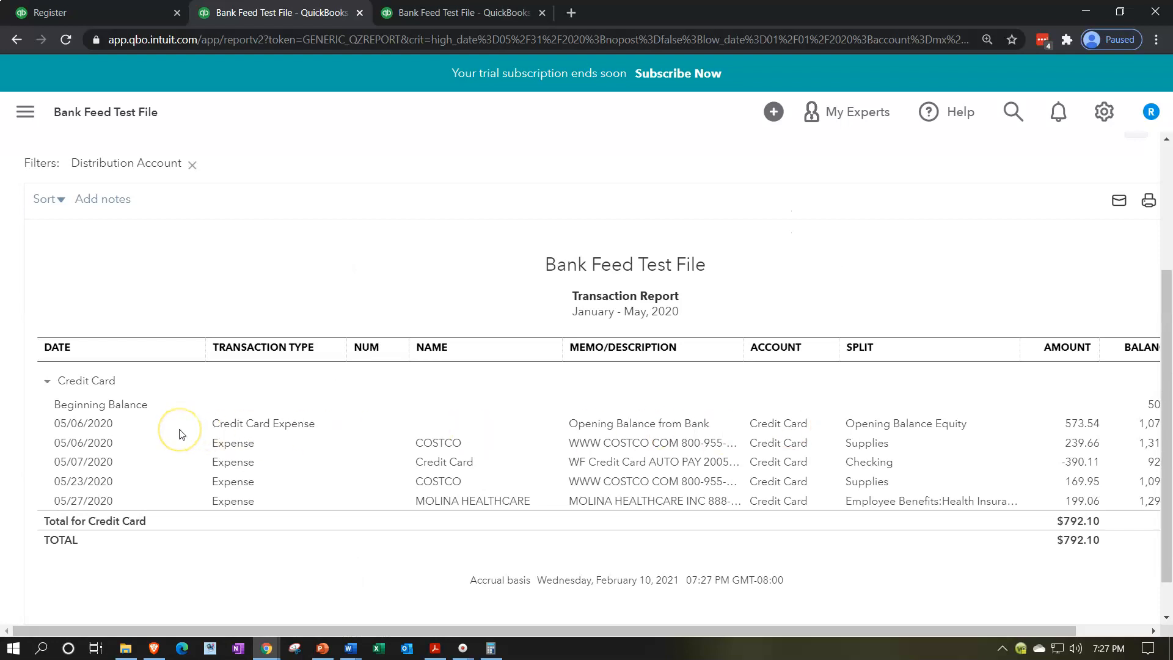
Step: Set the Transaction Report's start date to 12/31/2019, rerun it and check the beginning balance adjustment entry
scroll(180, 430, up, 4)
drag(281, 246, 121, 249)
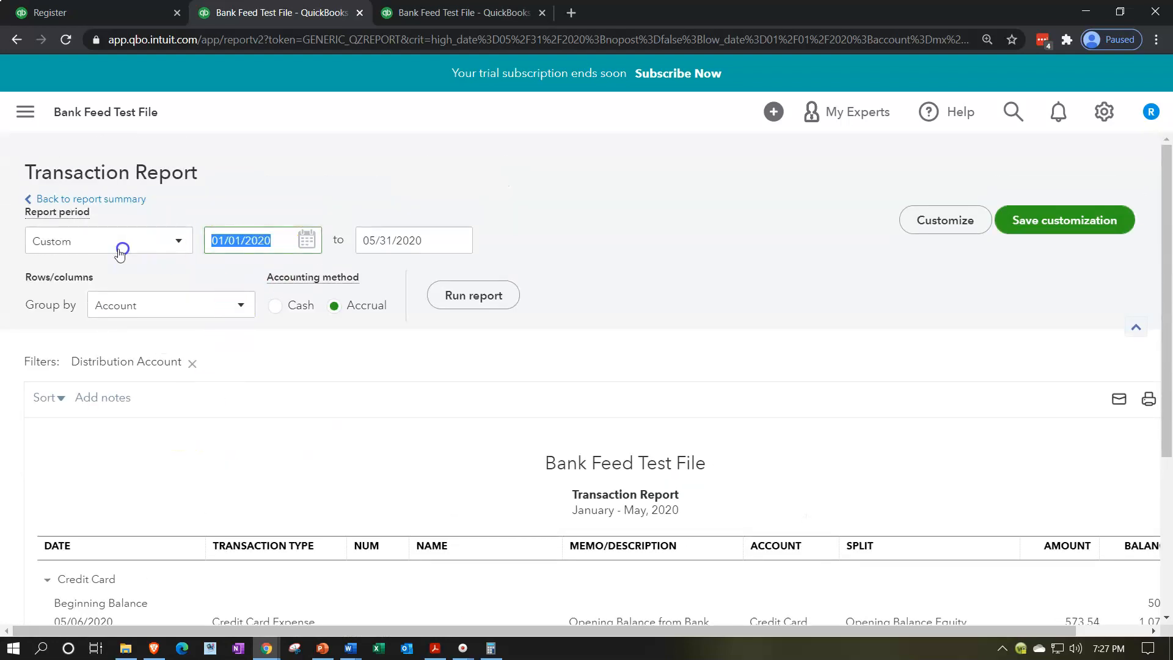
text(12/31/2019)
key(Tab)
key(Tab)
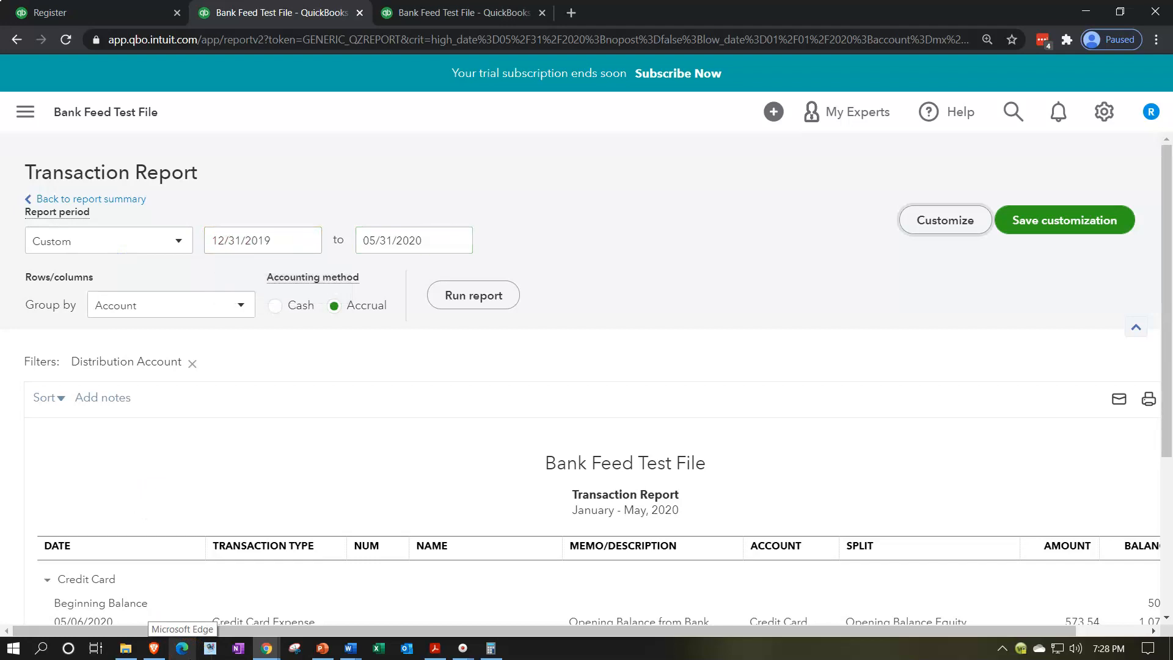
click(487, 295)
scroll(519, 379, down, 3)
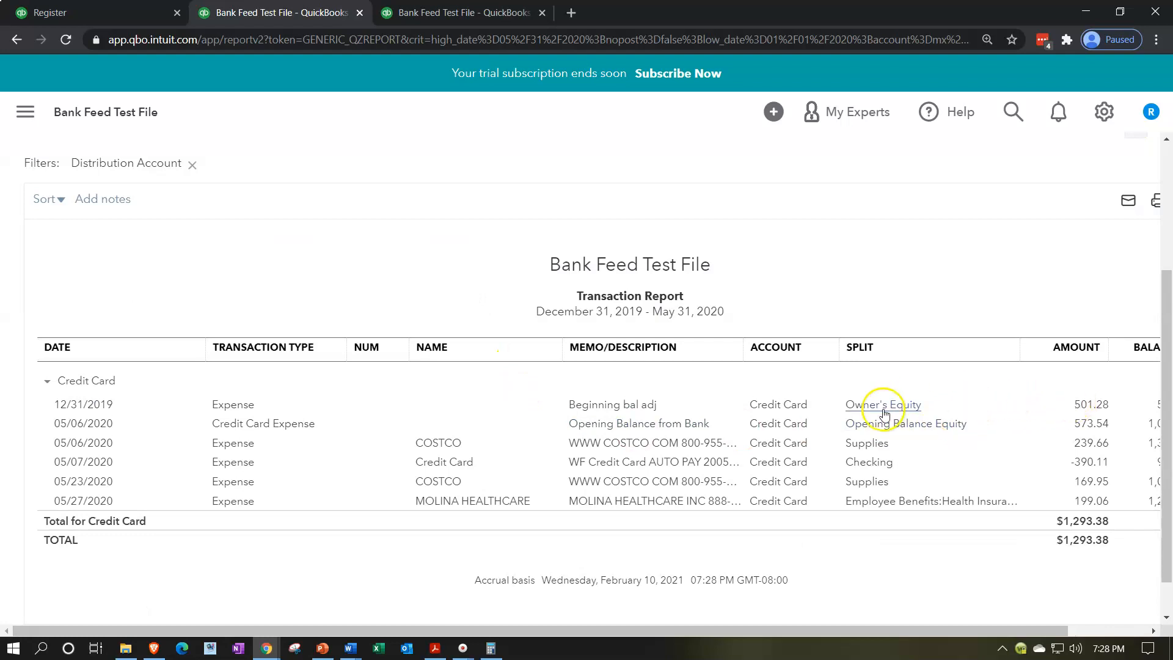
Step: Return to the balance sheet summary and check the Credit Card and Owner's Equity balances
scroll(284, 494, up, 3)
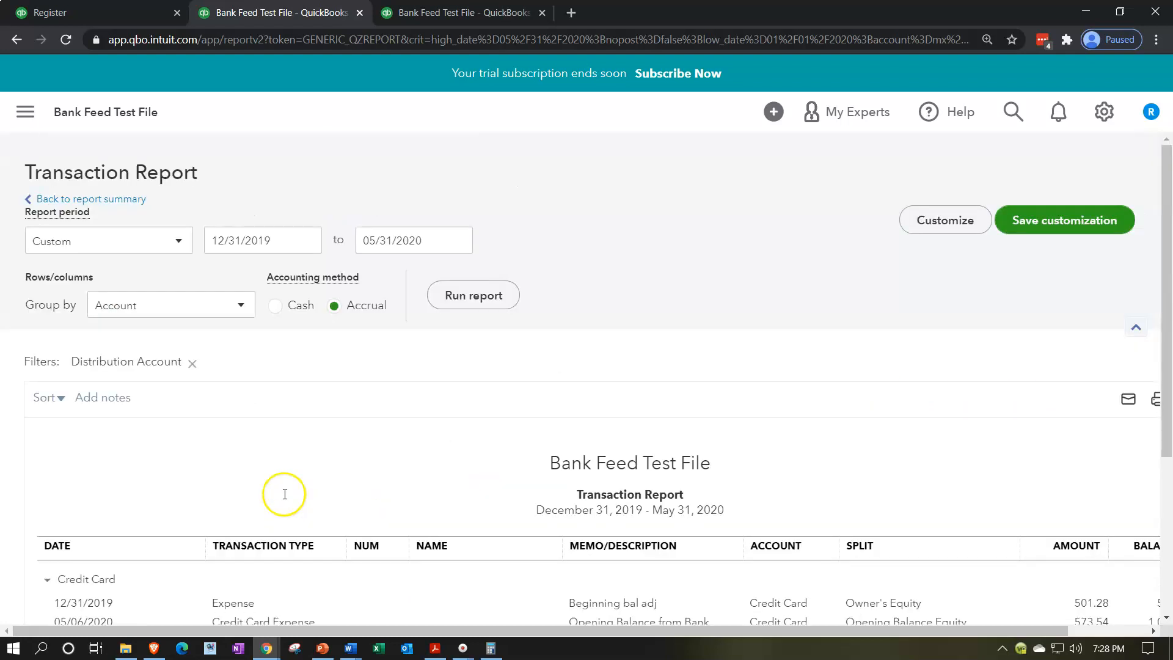
click(79, 200)
scroll(415, 339, down, 3)
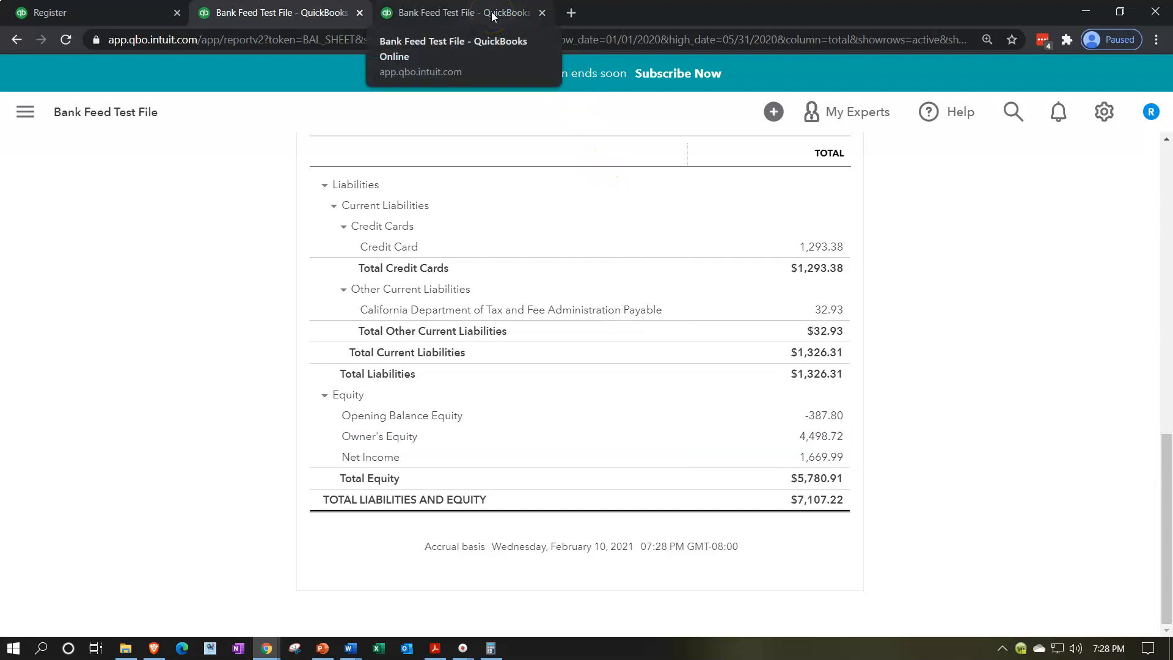
Step: Go back to the Credit Card register and open the Chart of Accounts from there
click(95, 14)
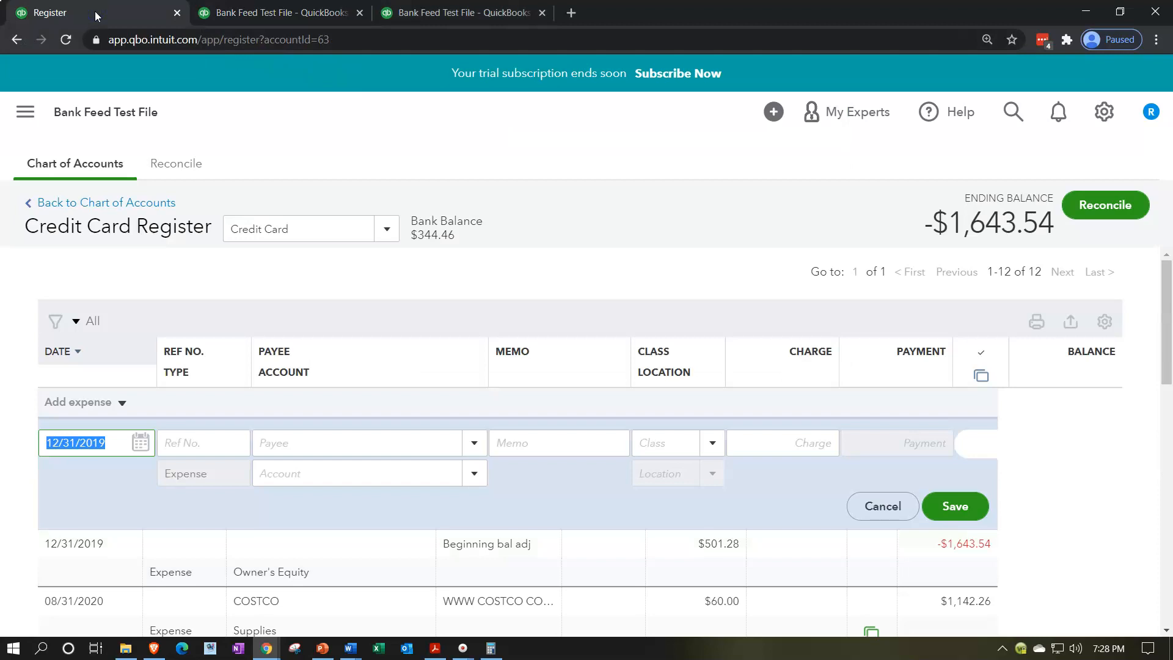
click(25, 112)
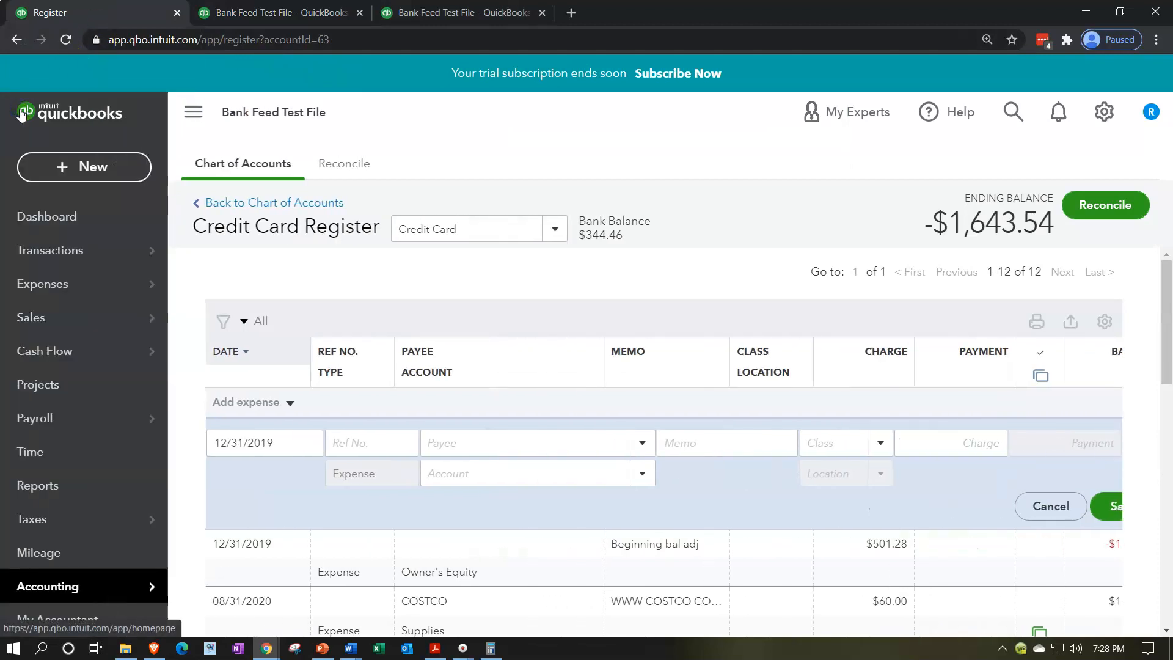
scroll(61, 353, down, 1)
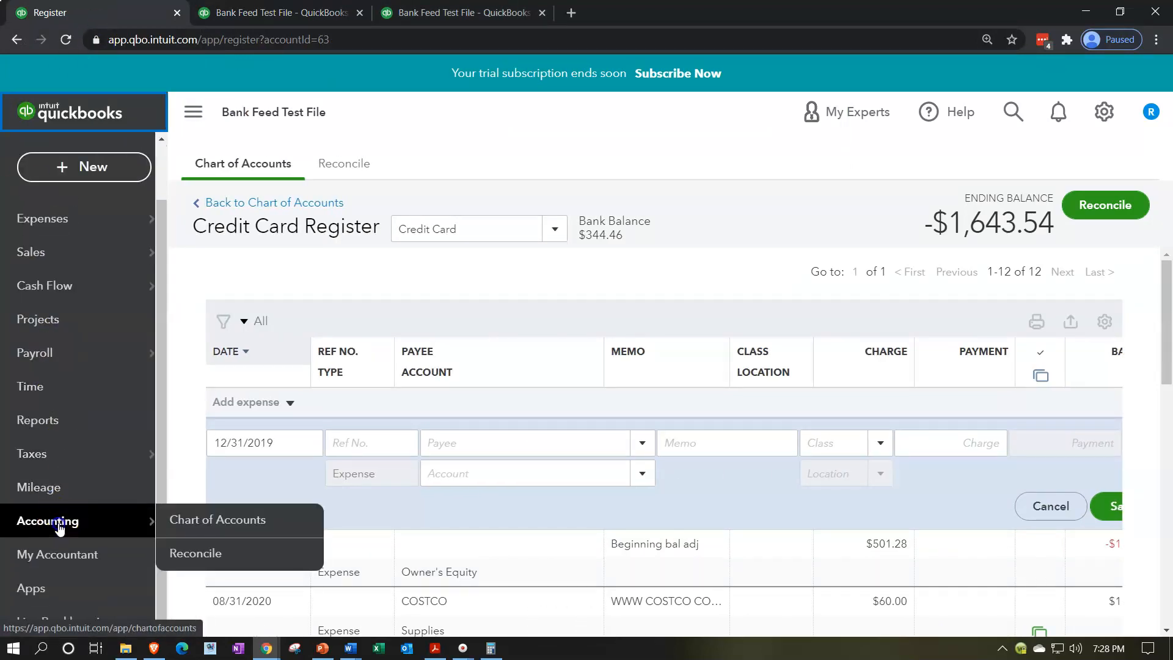
click(60, 528)
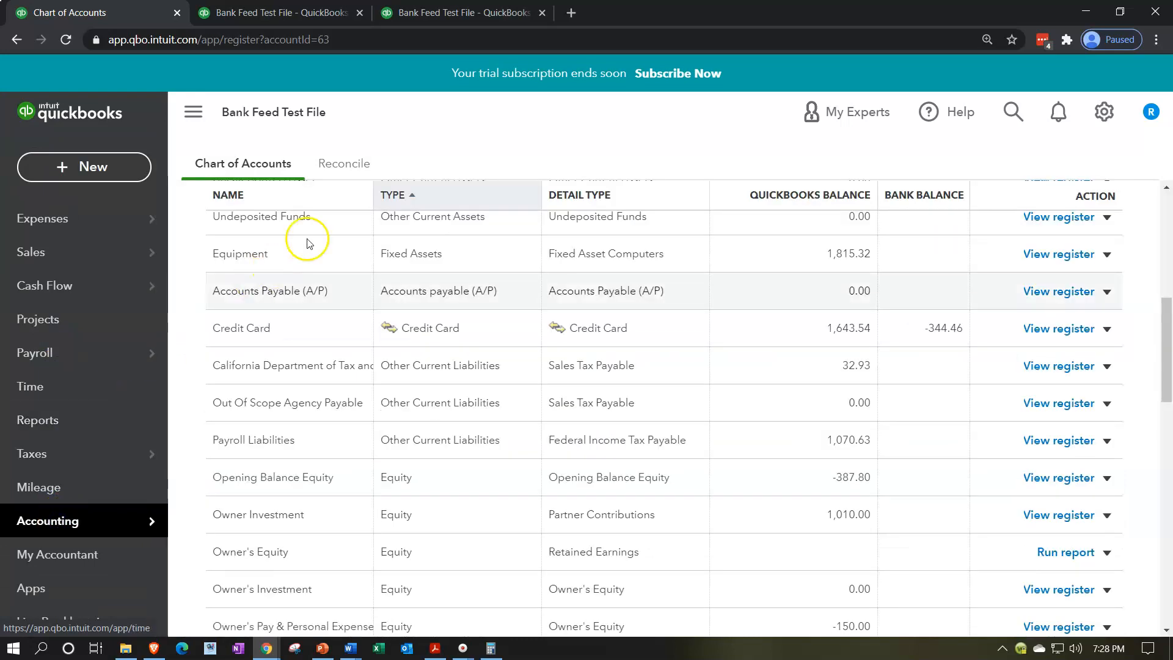
Step: Resume the Credit Card reconciliation, collapse the navigation menu and dismiss the tips covering the transaction list
click(342, 164)
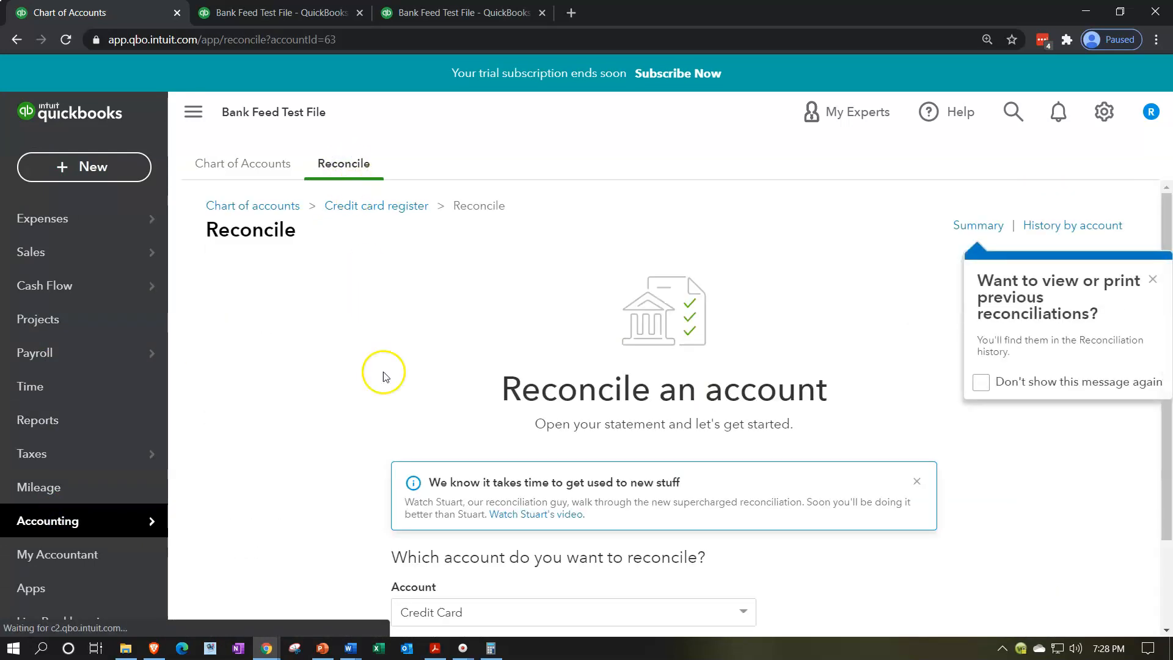
scroll(391, 391, down, 2)
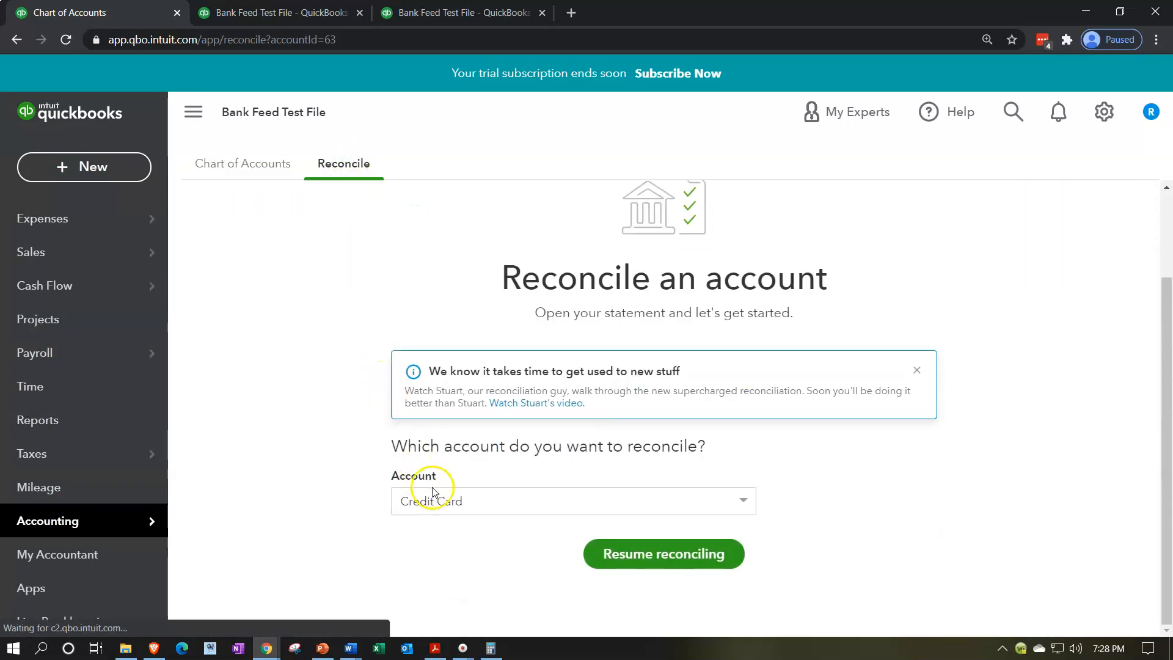
click(636, 570)
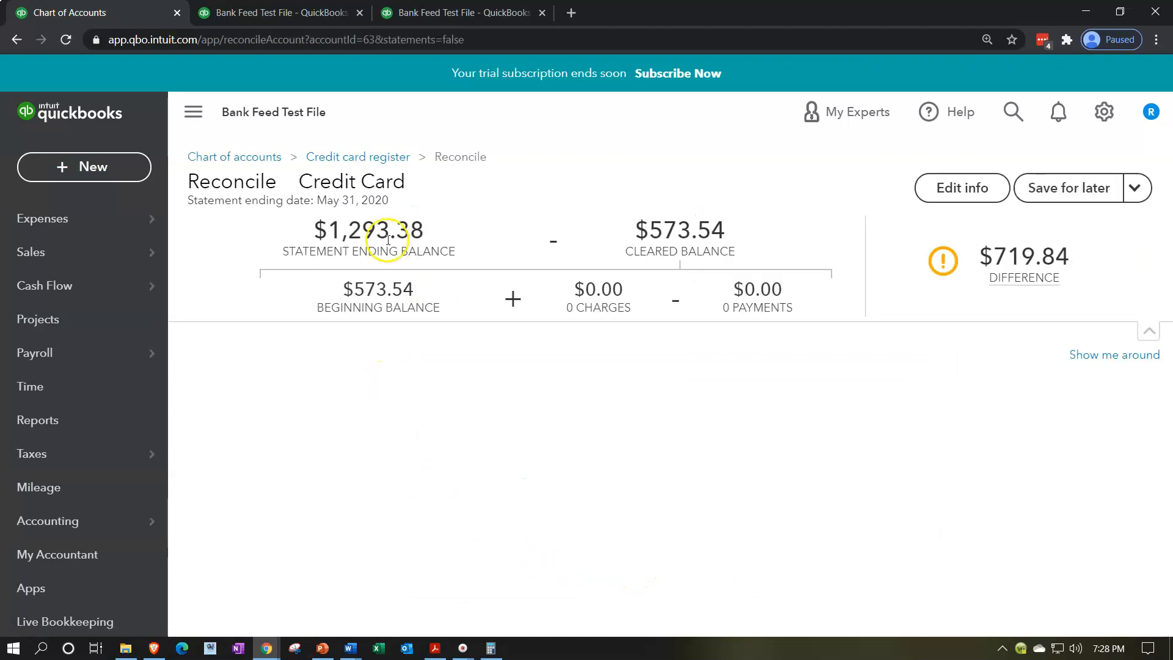
click(201, 114)
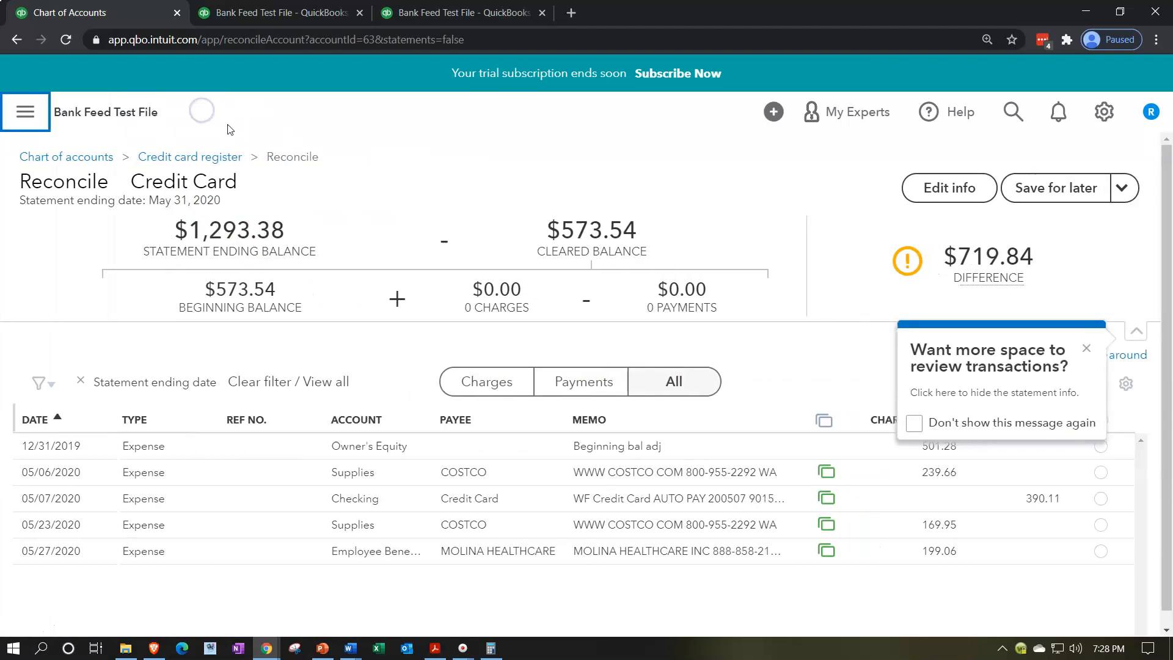
click(1087, 349)
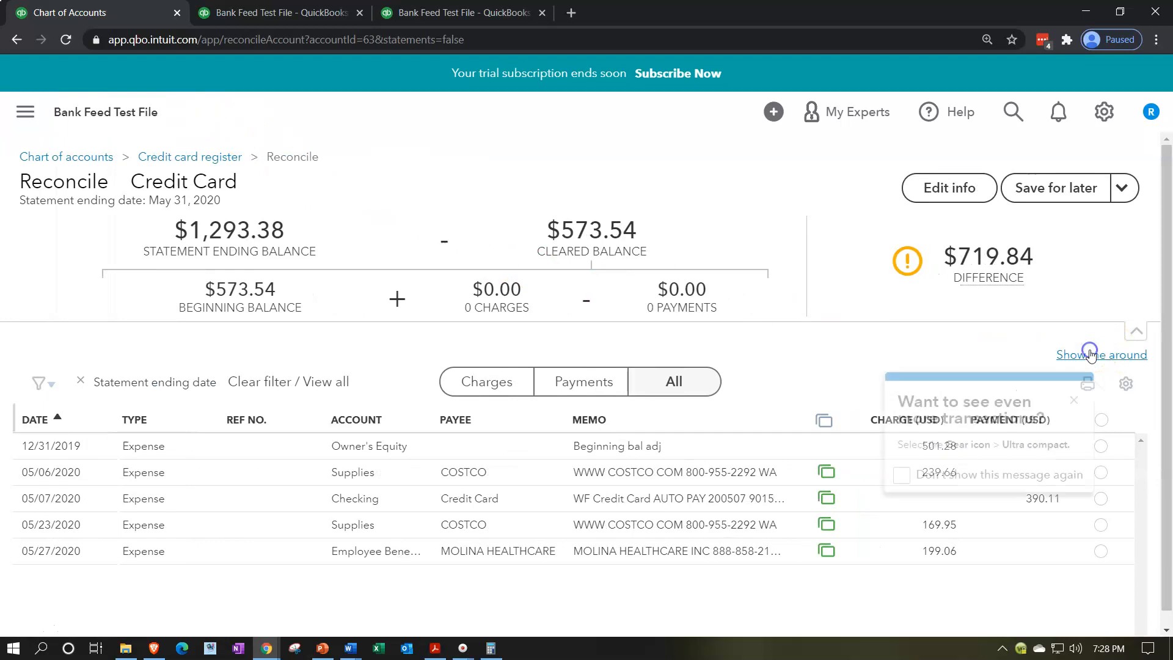
click(1074, 400)
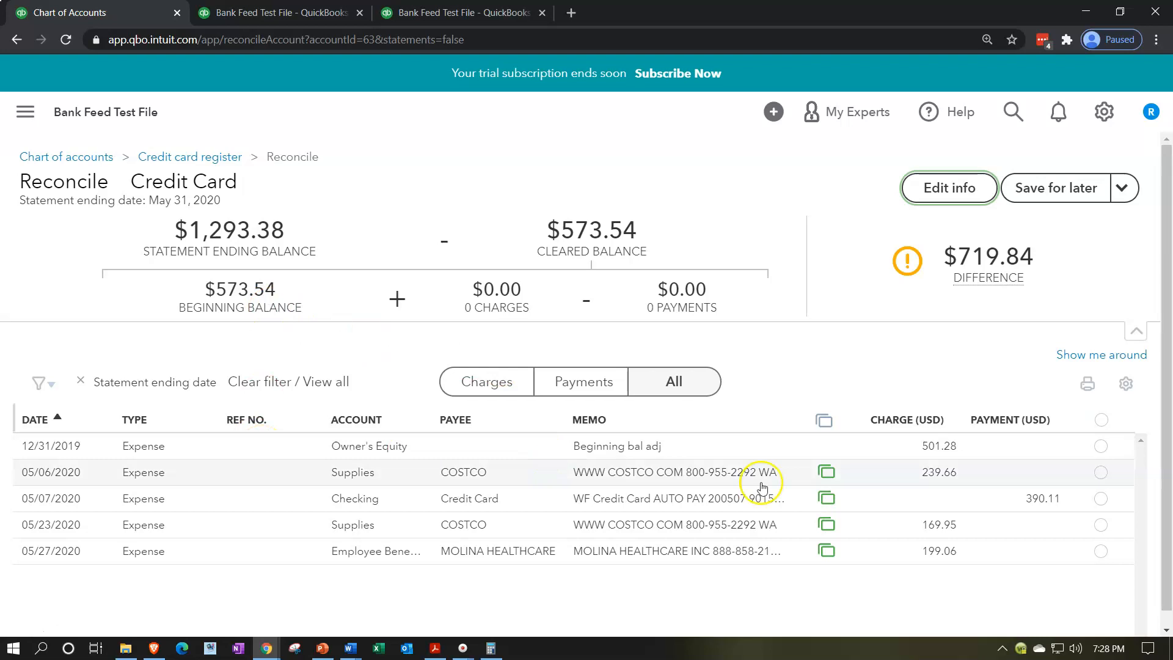
Step: Mark the 12/31/2019 beginning balance adjustment as cleared and add 501.28 and 573.54 on the calculator
click(1100, 447)
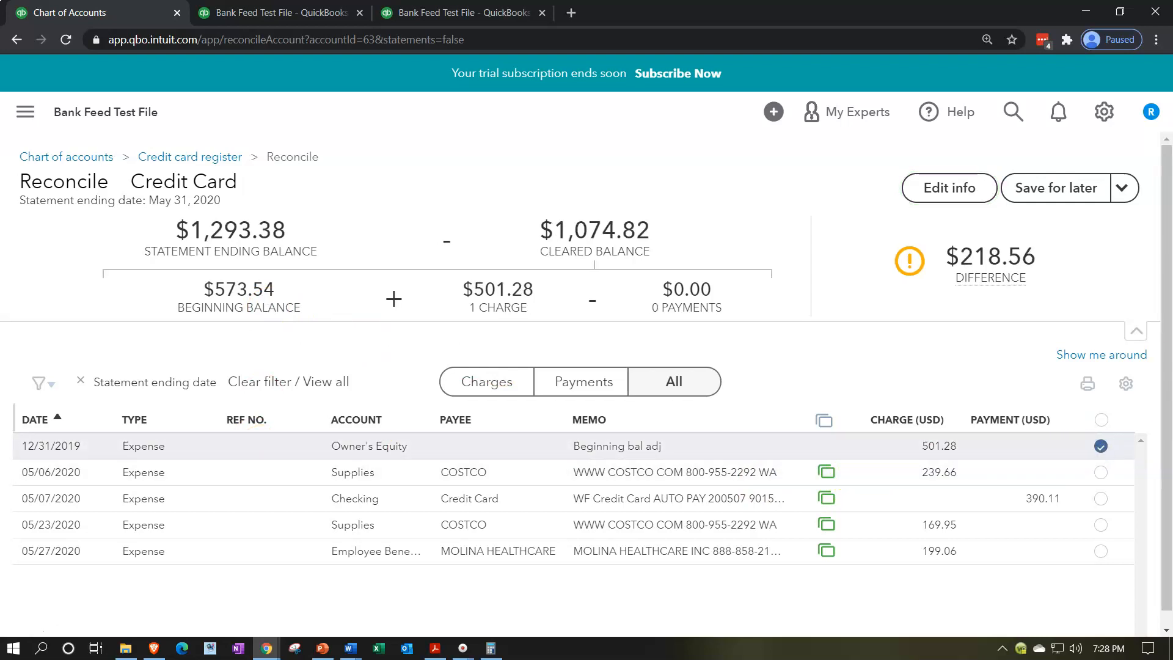
drag(909, 212, 799, 222)
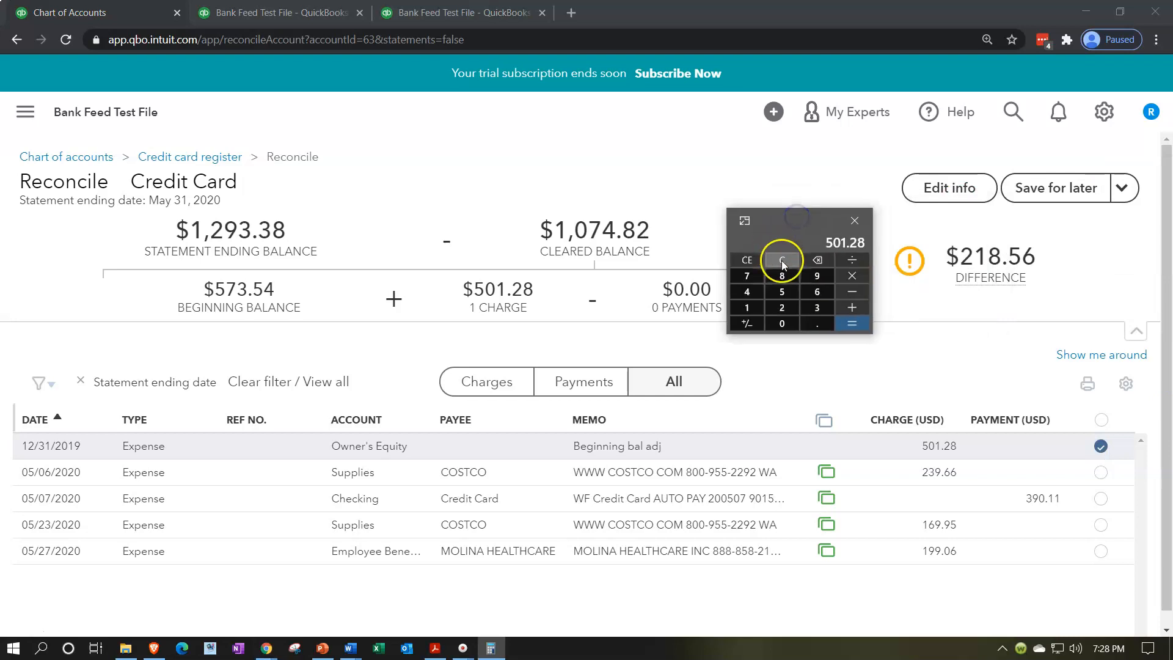
click(783, 261)
text(501.2)
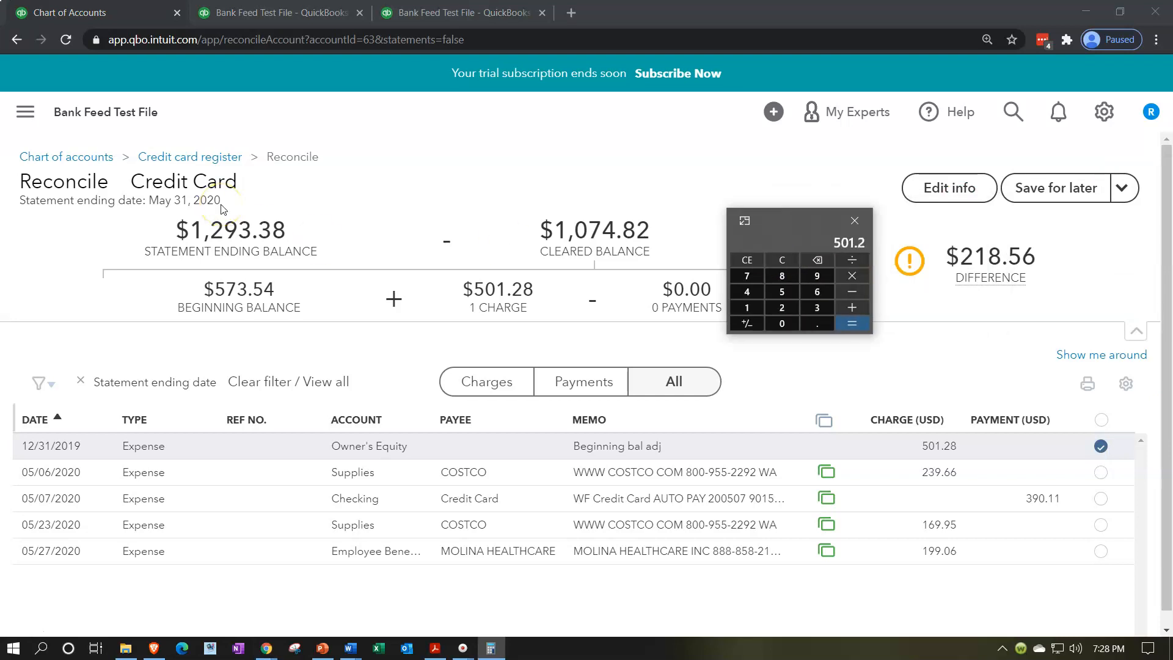
text(8+573.54)
key(Return)
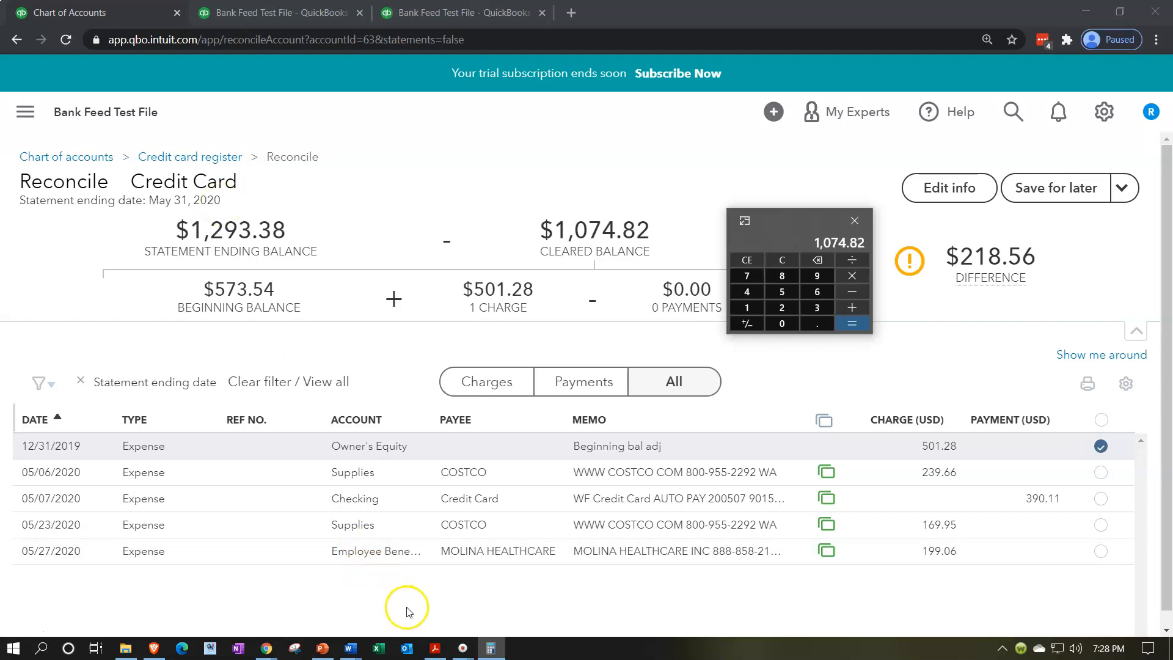
Step: Switch to the Credit Card 2.pdf statement and compare its May 1 balance with the calculator total, moving the calculator out of the way
click(433, 647)
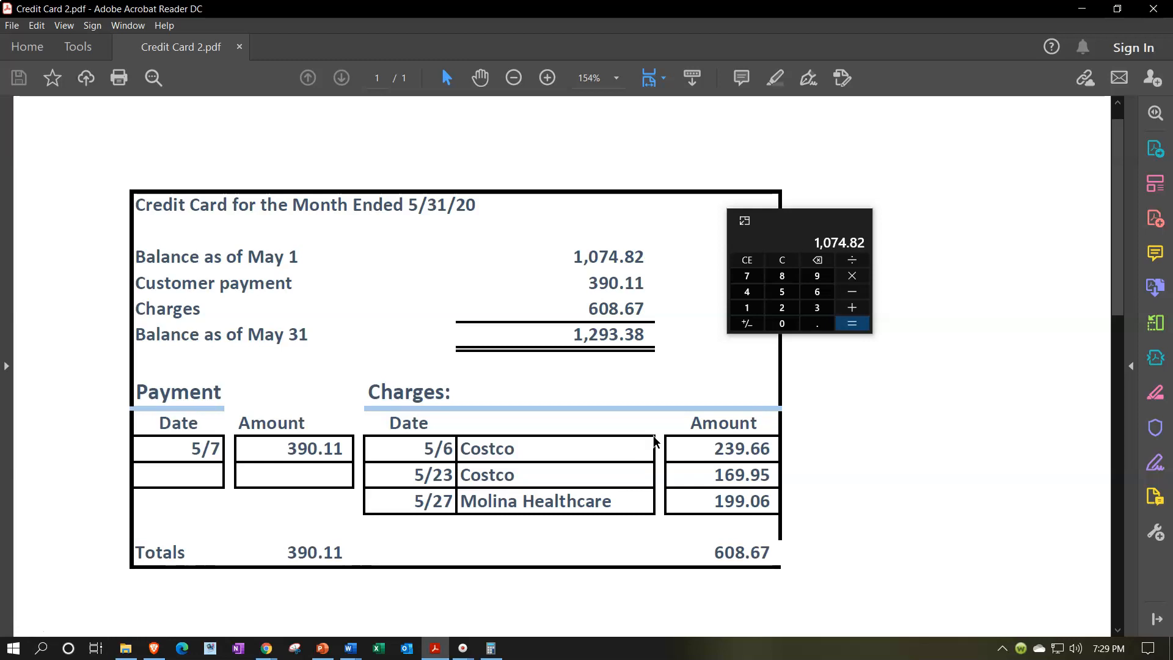
drag(809, 223, 1172, 207)
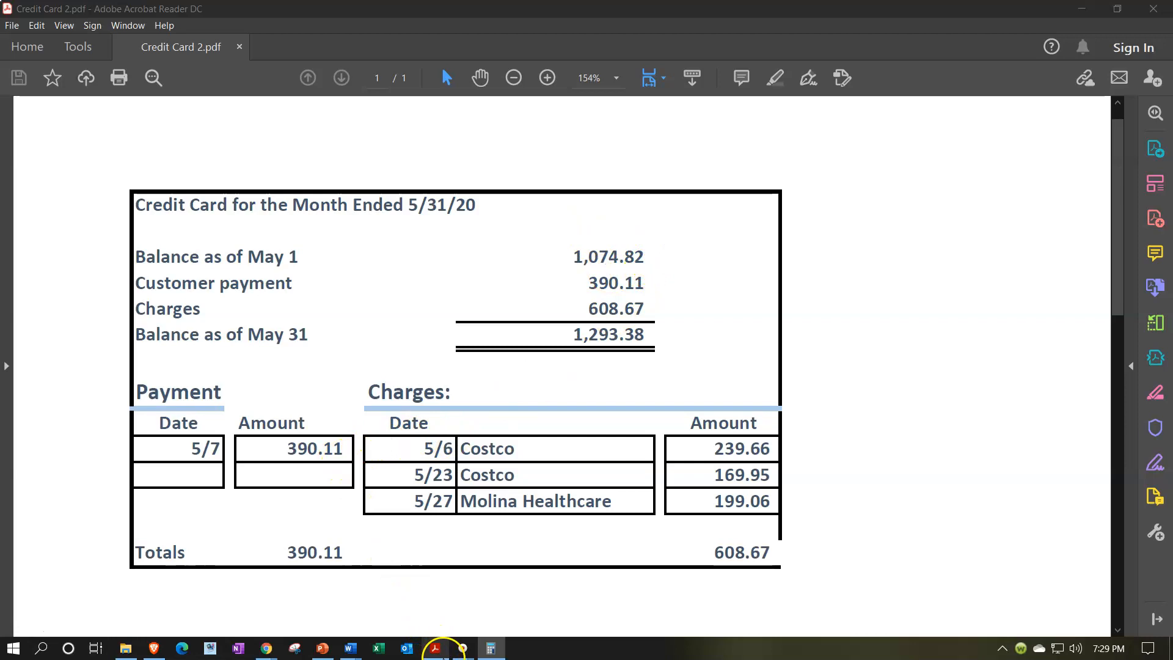
click(441, 649)
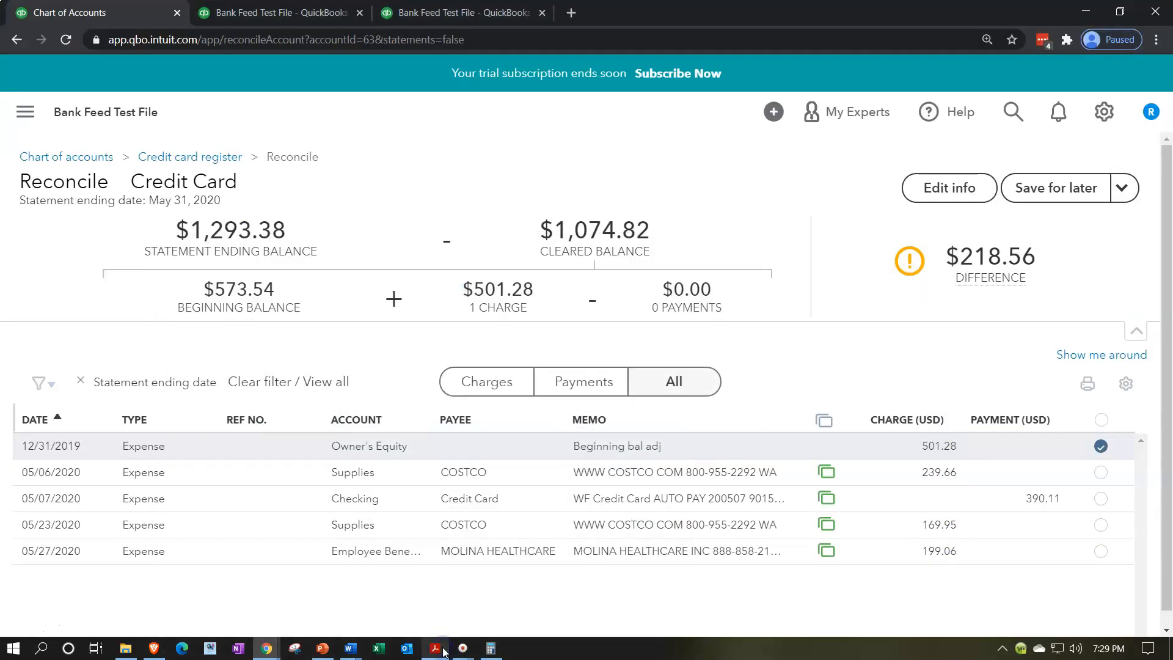
Step: Mark the 390.11 payment and the 239.66, 169.95 and 199.06 charges as cleared against the statement and finish the reconciliation
click(1101, 499)
click(435, 649)
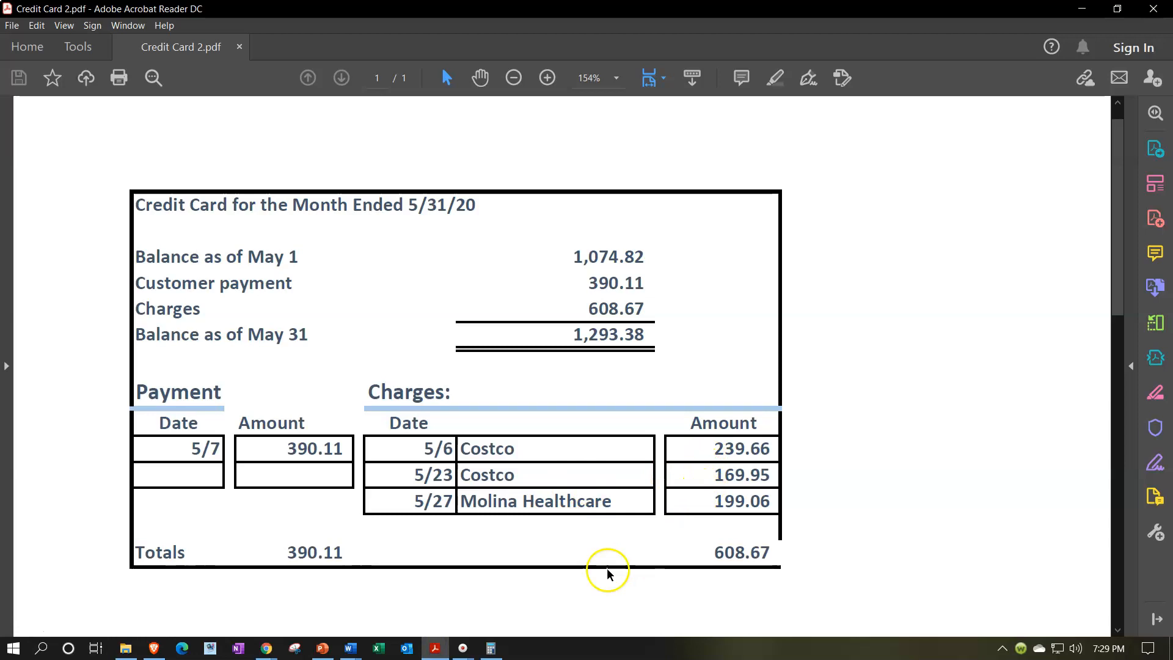
click(440, 649)
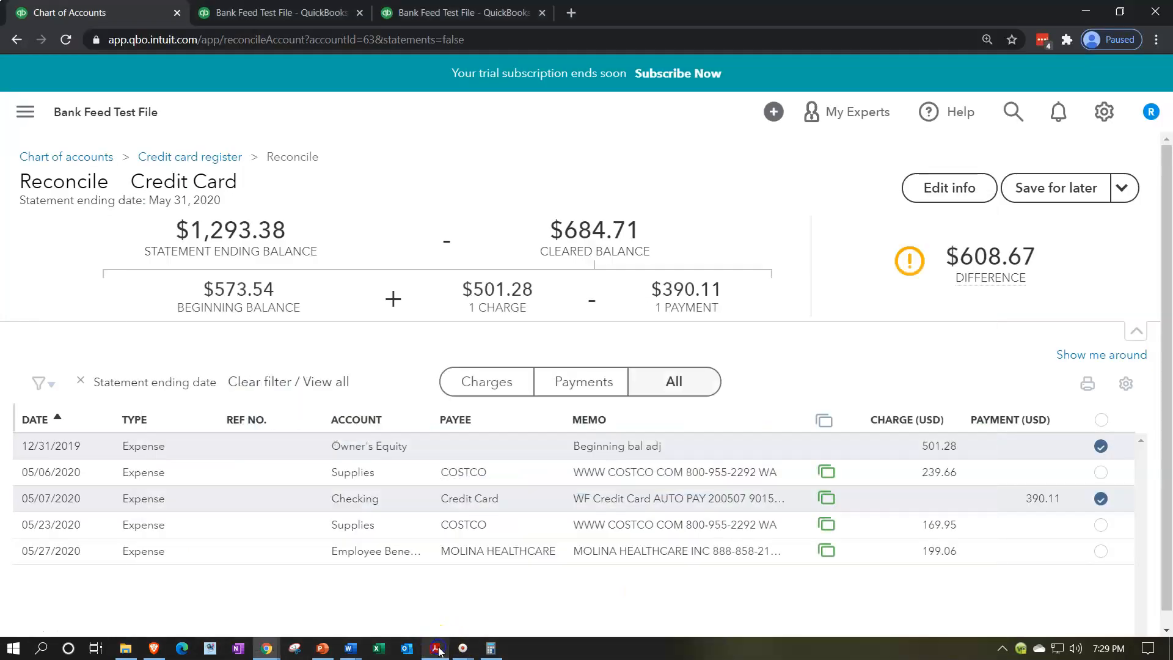
click(1100, 474)
click(1100, 523)
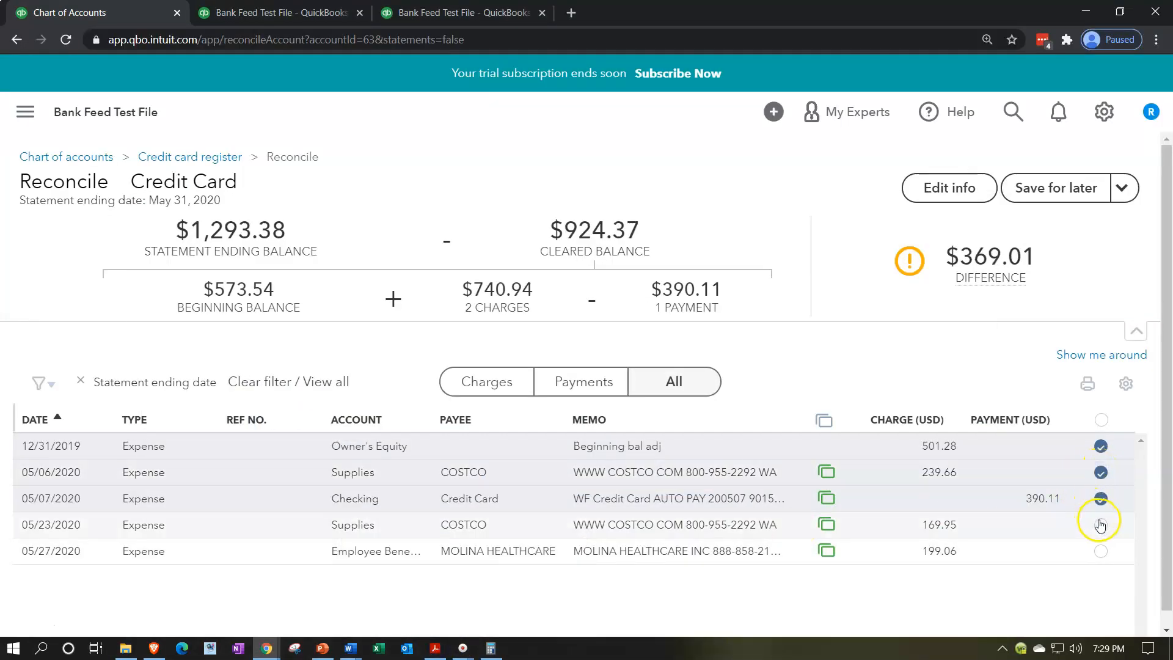
click(1102, 551)
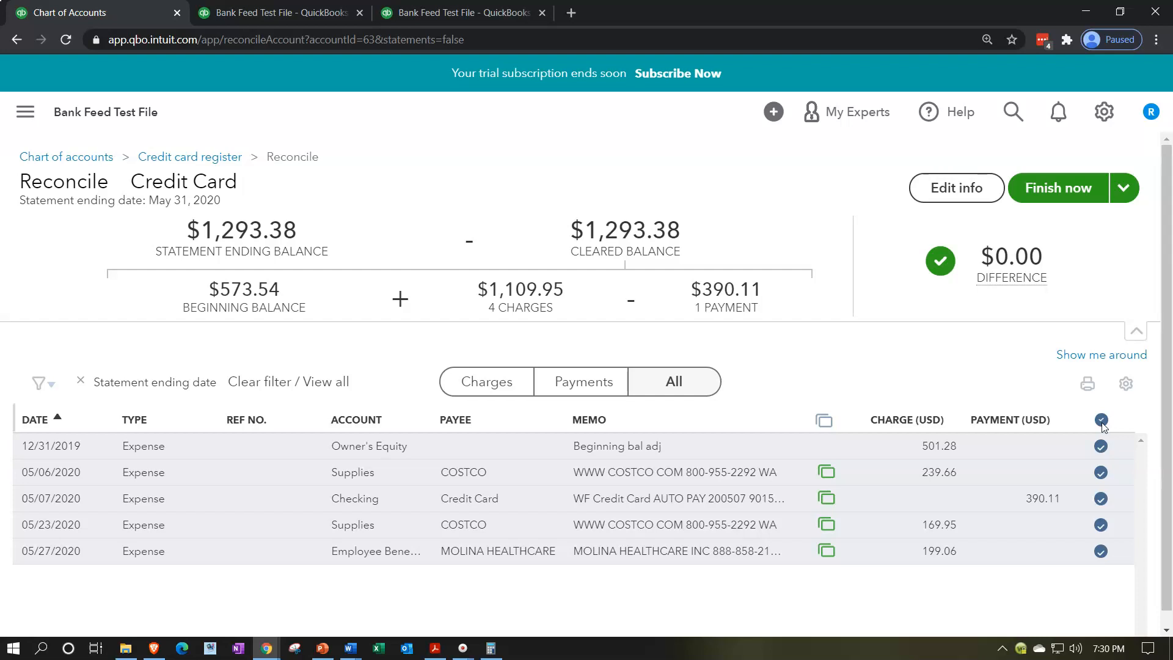
click(1051, 191)
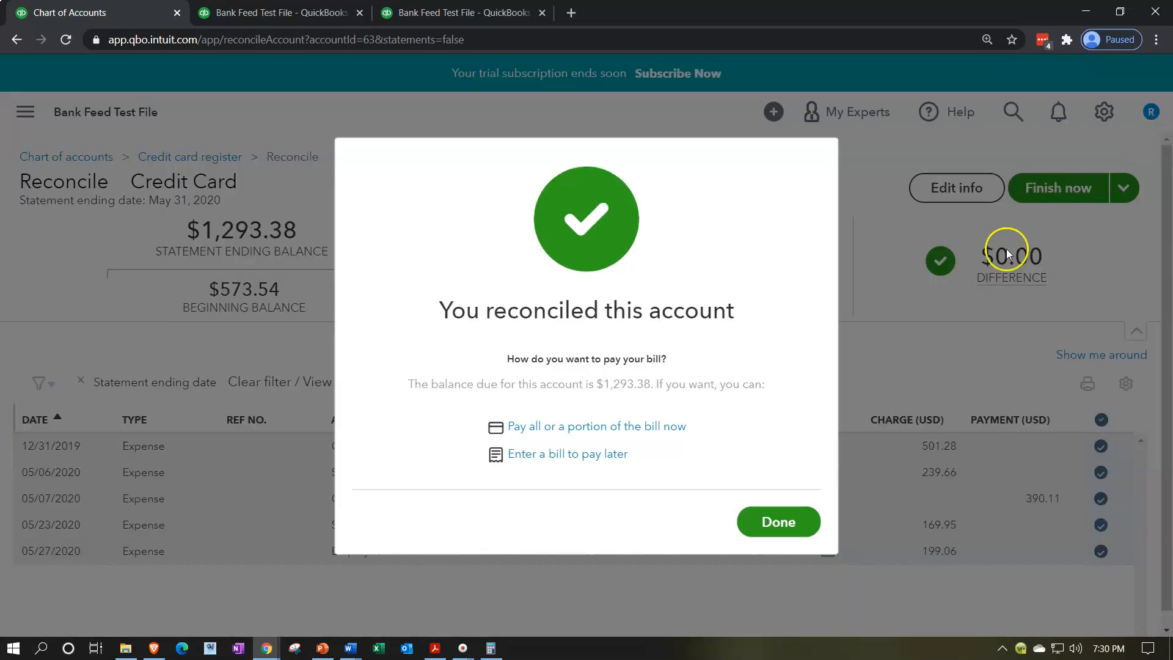
click(767, 512)
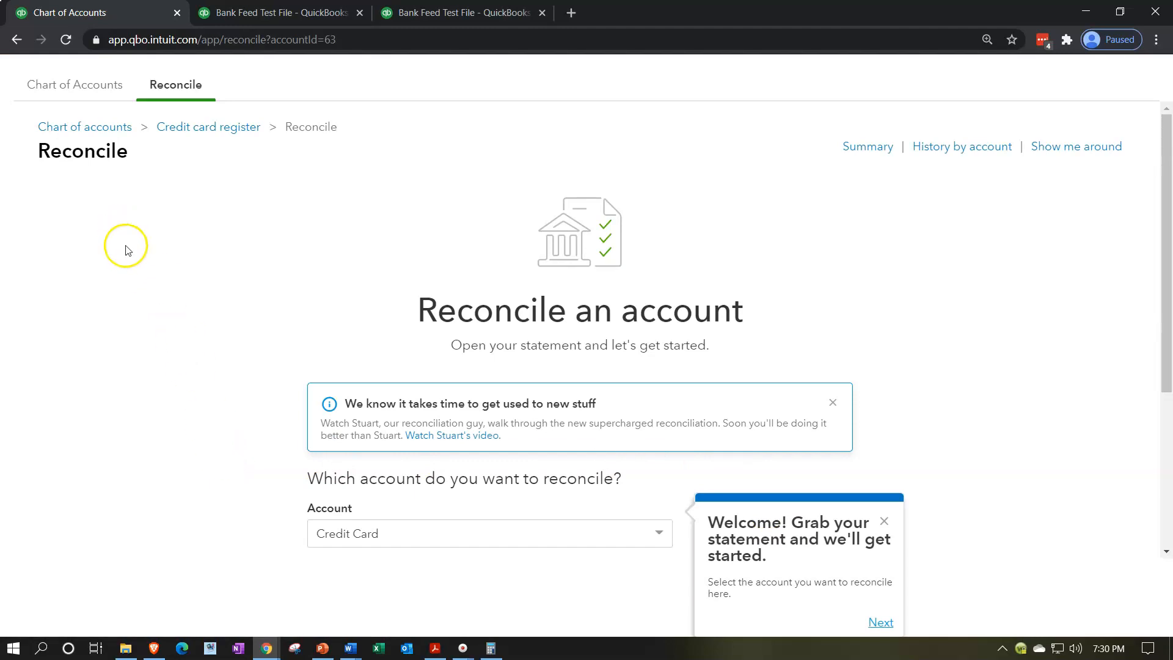
Step: Open the 05/31/2020 Credit Card reconciliation report from the account's reconciliation history and review its summary
click(971, 145)
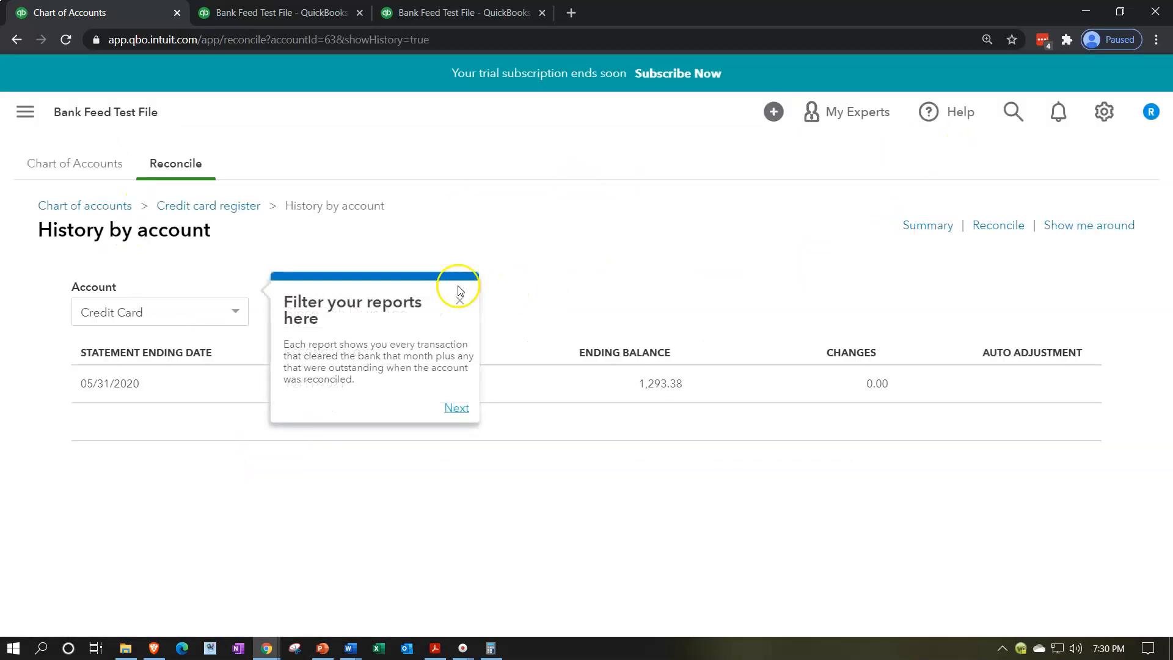
click(459, 300)
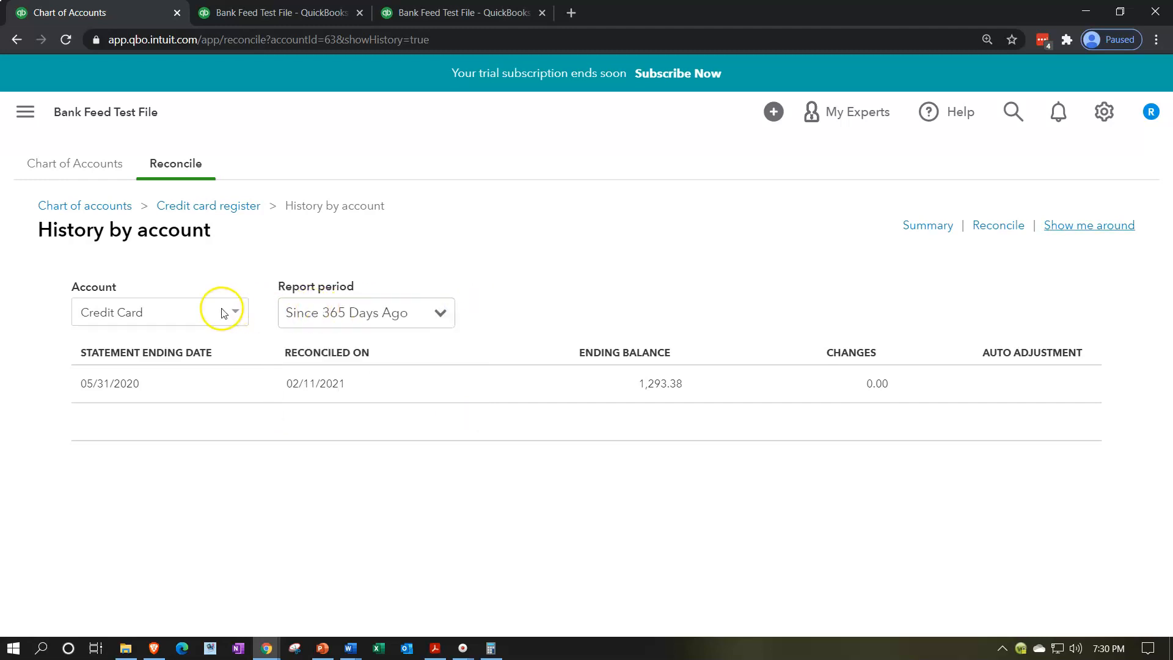
click(470, 385)
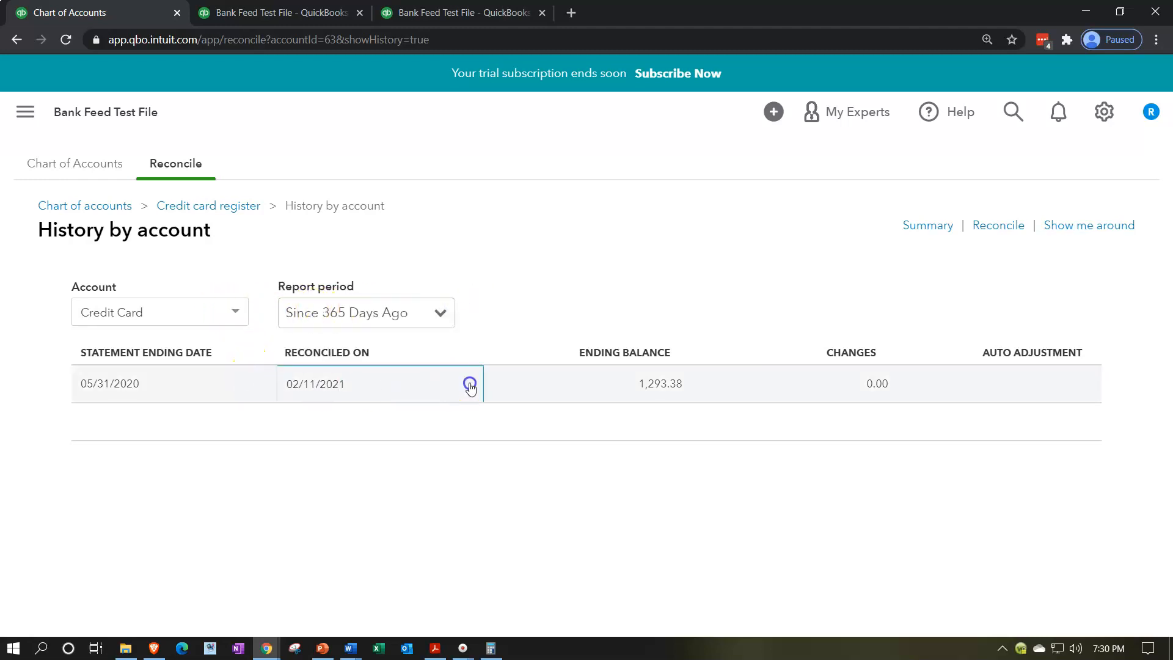
scroll(642, 453, down, 3)
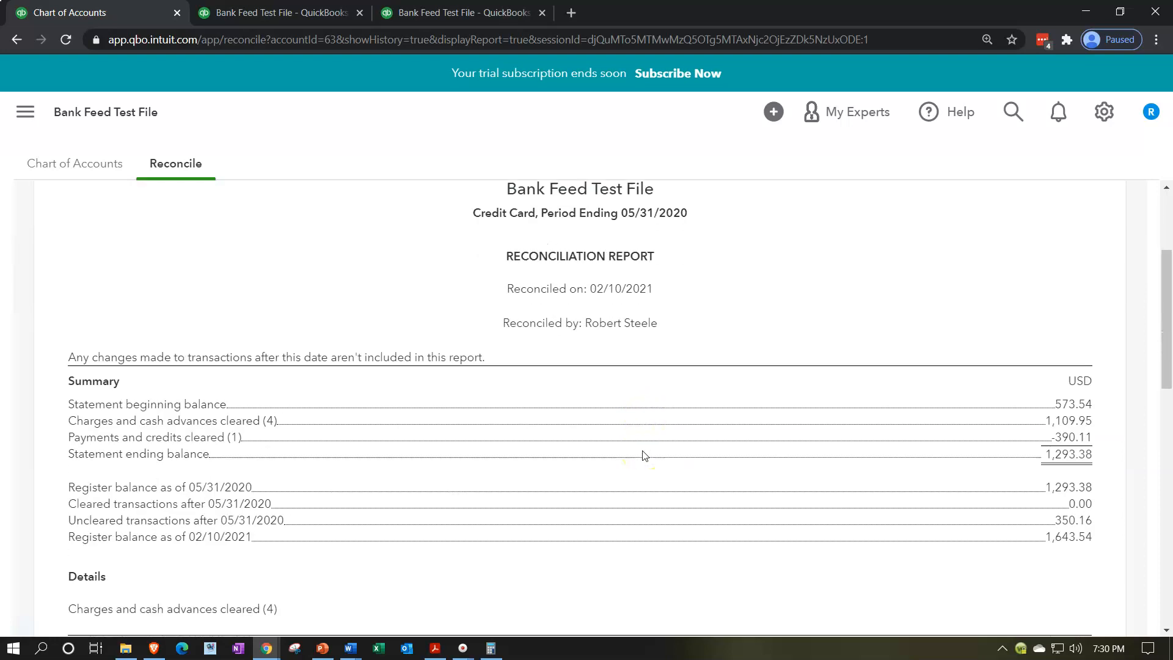
scroll(643, 455, down, 1)
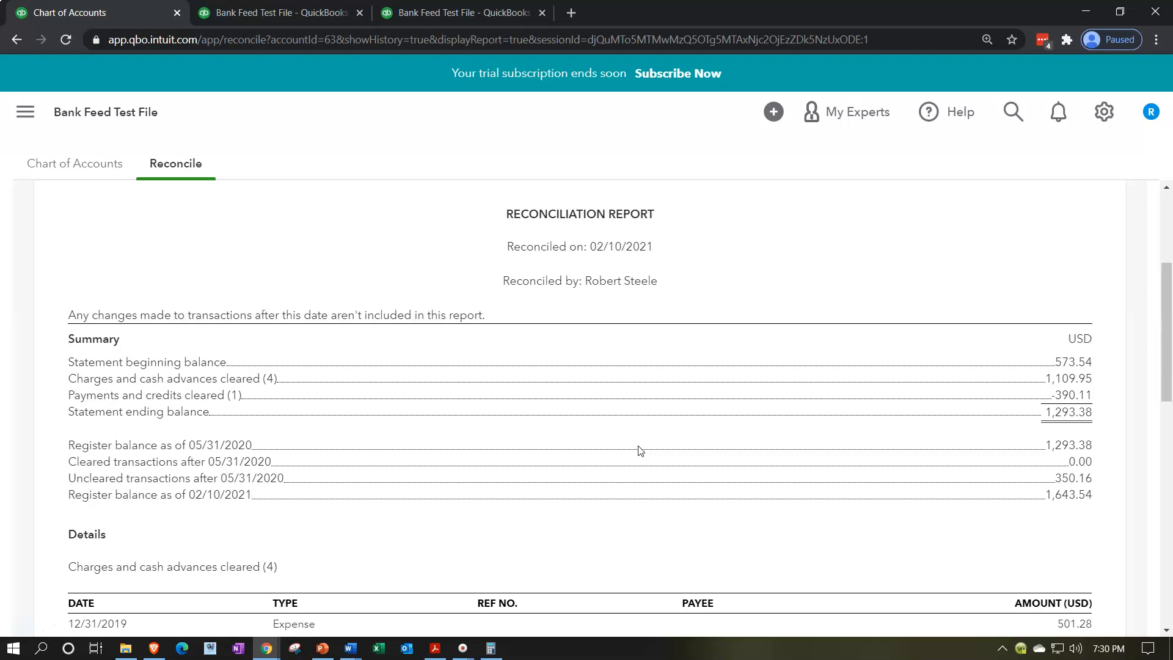
scroll(450, 484, up, 2)
scroll(451, 484, up, 2)
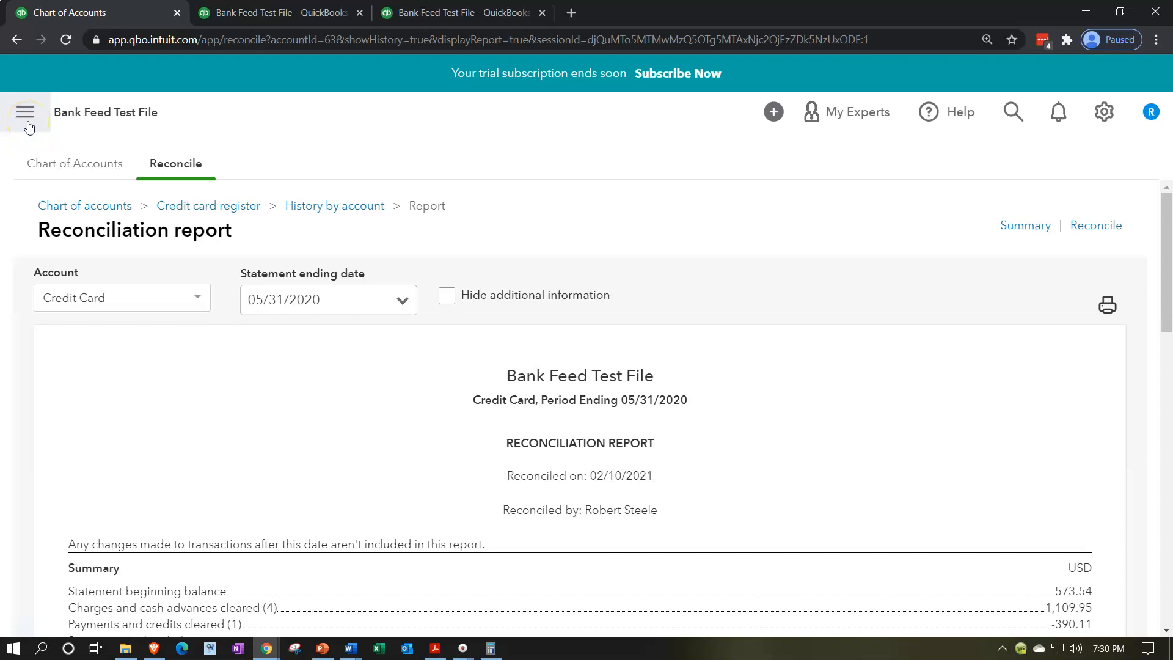
Step: Switch to the January - May, 2020 Profit and Loss report and review its income and expenses
click(262, 14)
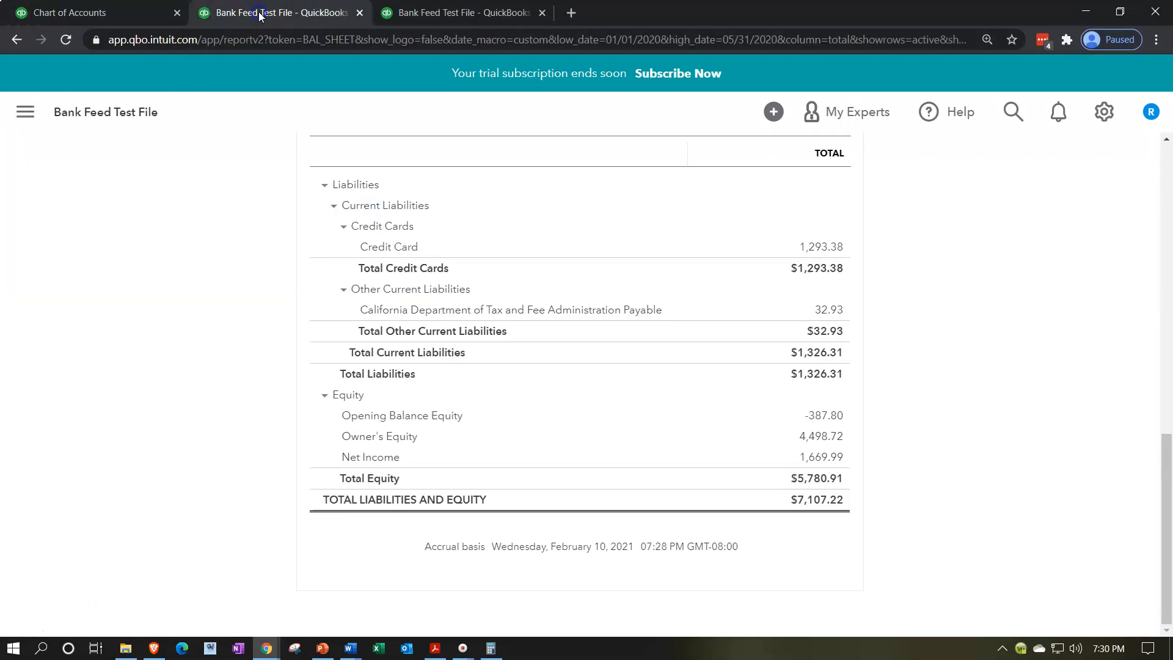
click(415, 14)
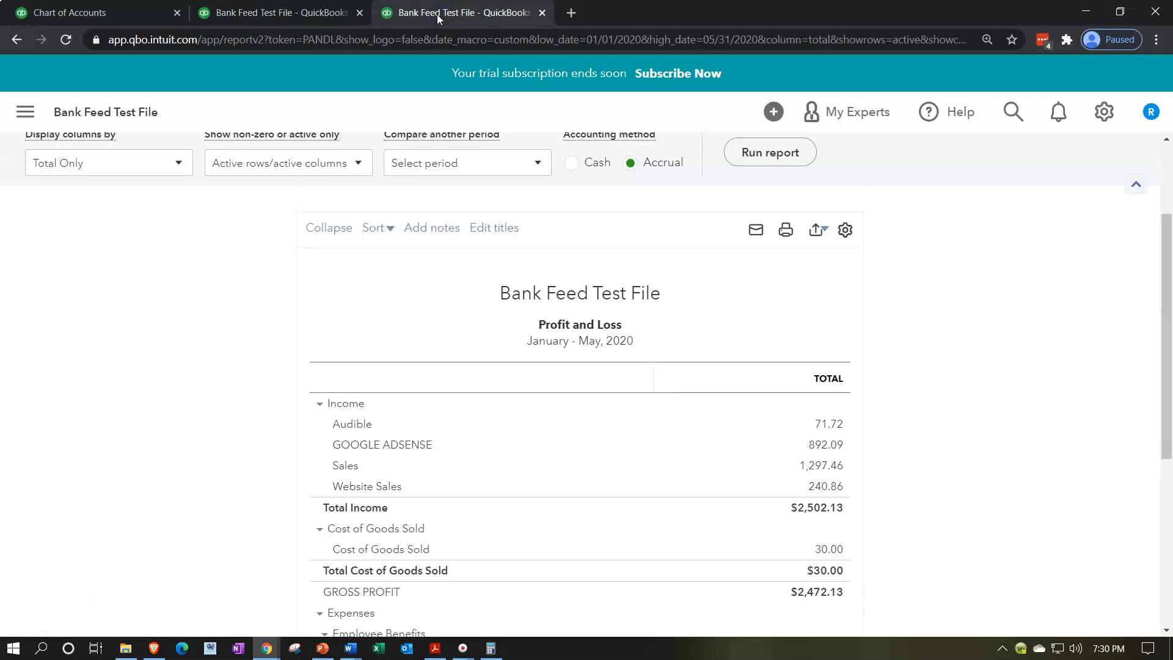
scroll(282, 401, down, 3)
scroll(283, 408, down, 3)
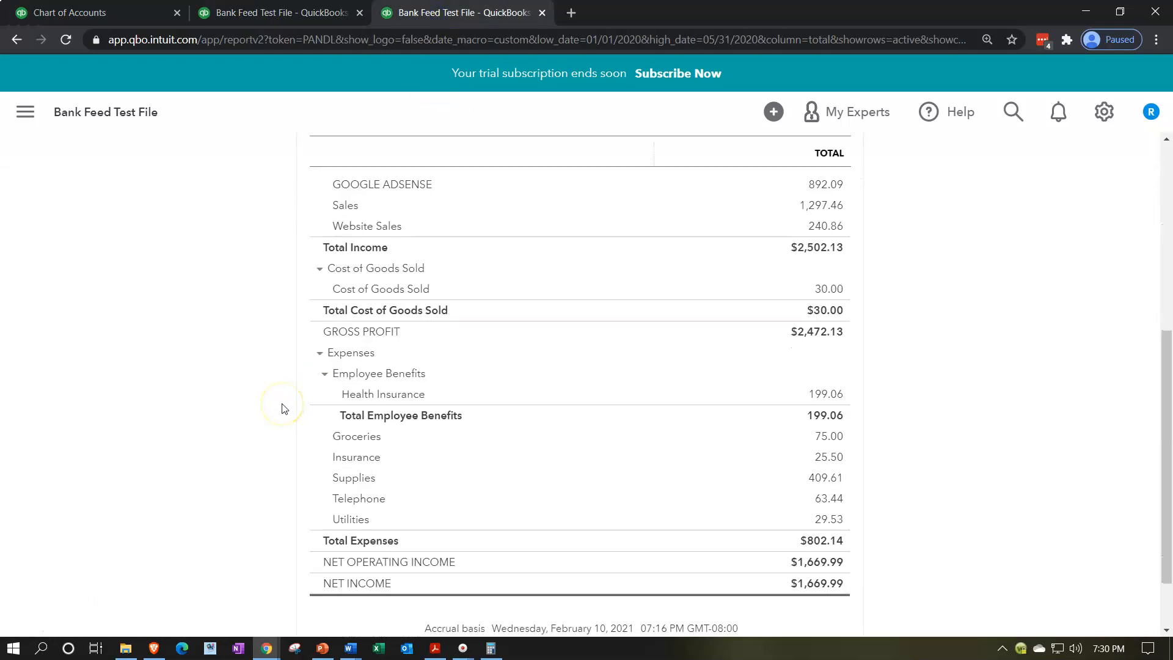
scroll(283, 408, up, 8)
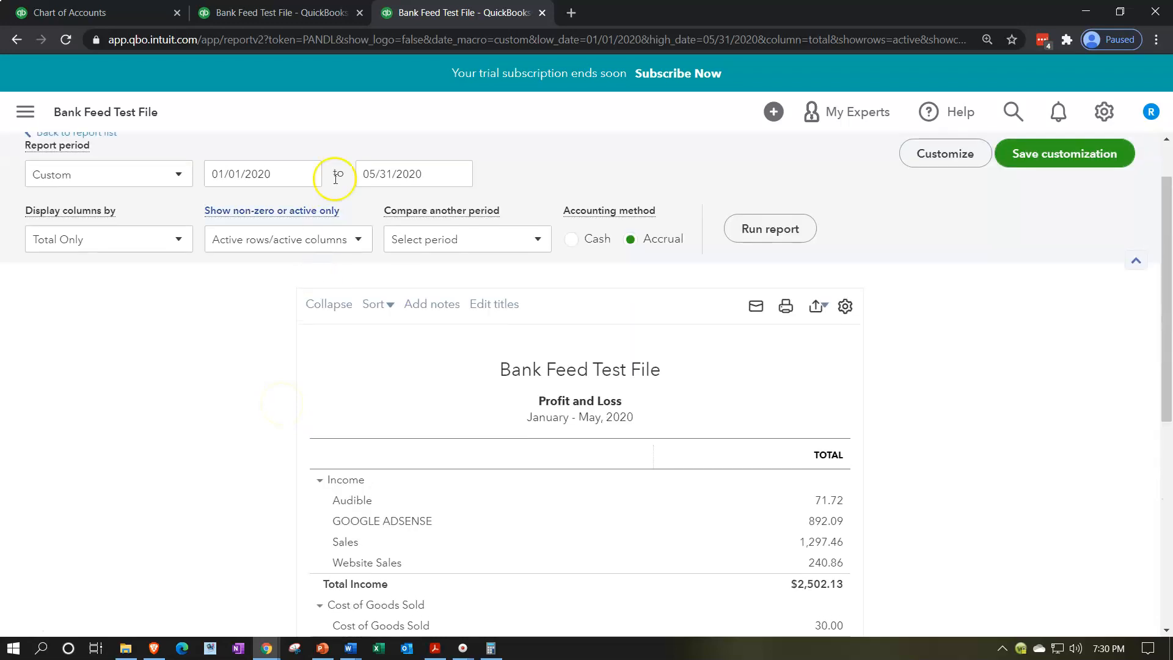
Step: Rerun the balance sheet as of May 31, 2020 and compare its Credit Card balance with the PDF statement's ending balance
click(305, 11)
scroll(259, 438, up, 6)
scroll(259, 437, up, 5)
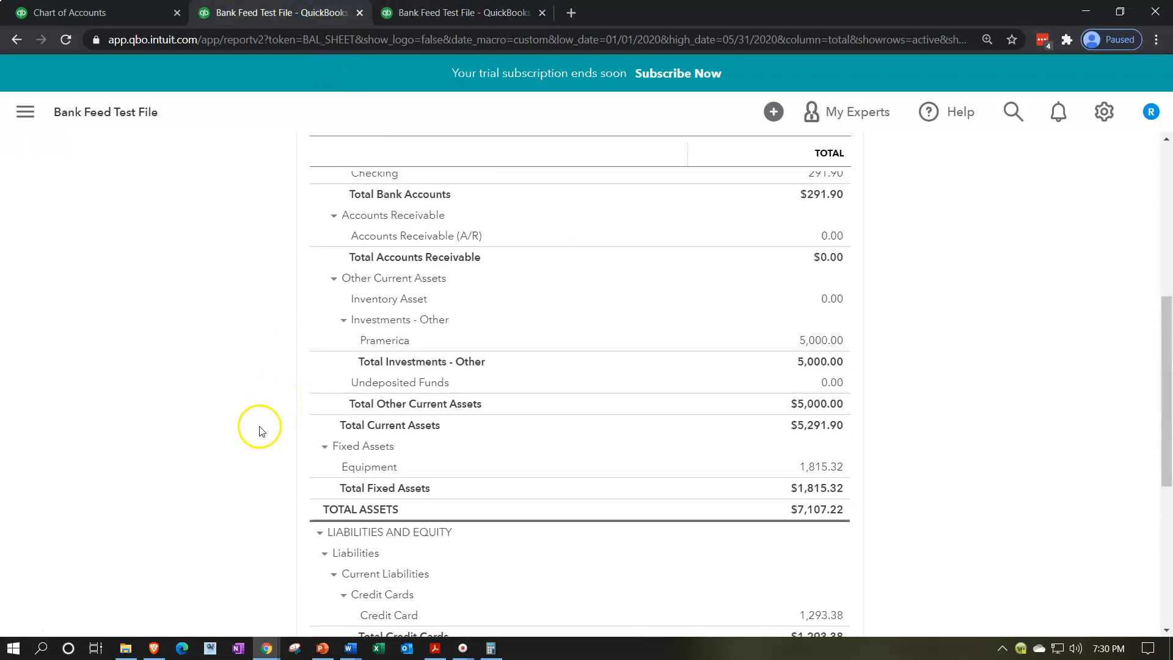
click(770, 297)
scroll(210, 458, down, 10)
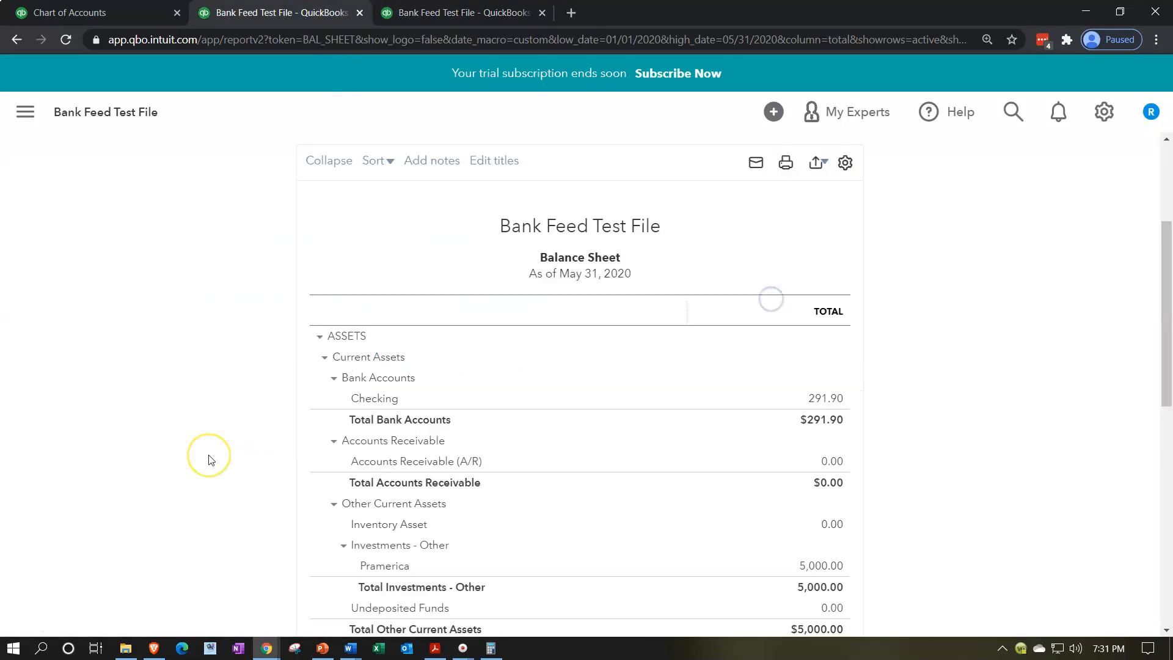
scroll(210, 460, down, 3)
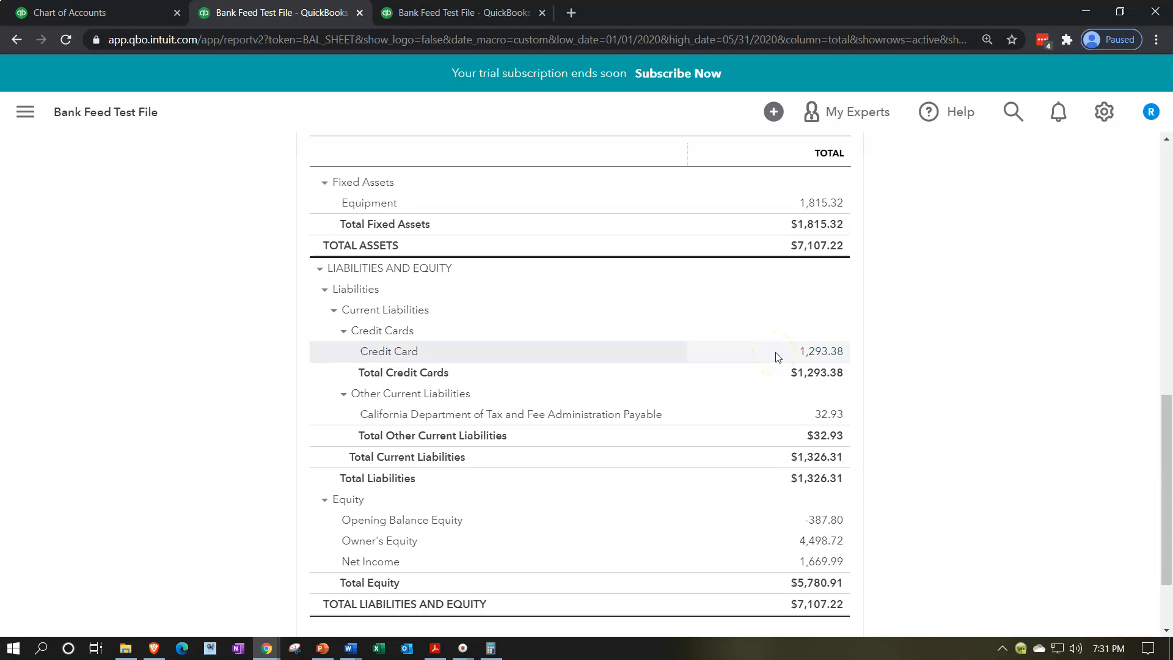
click(438, 651)
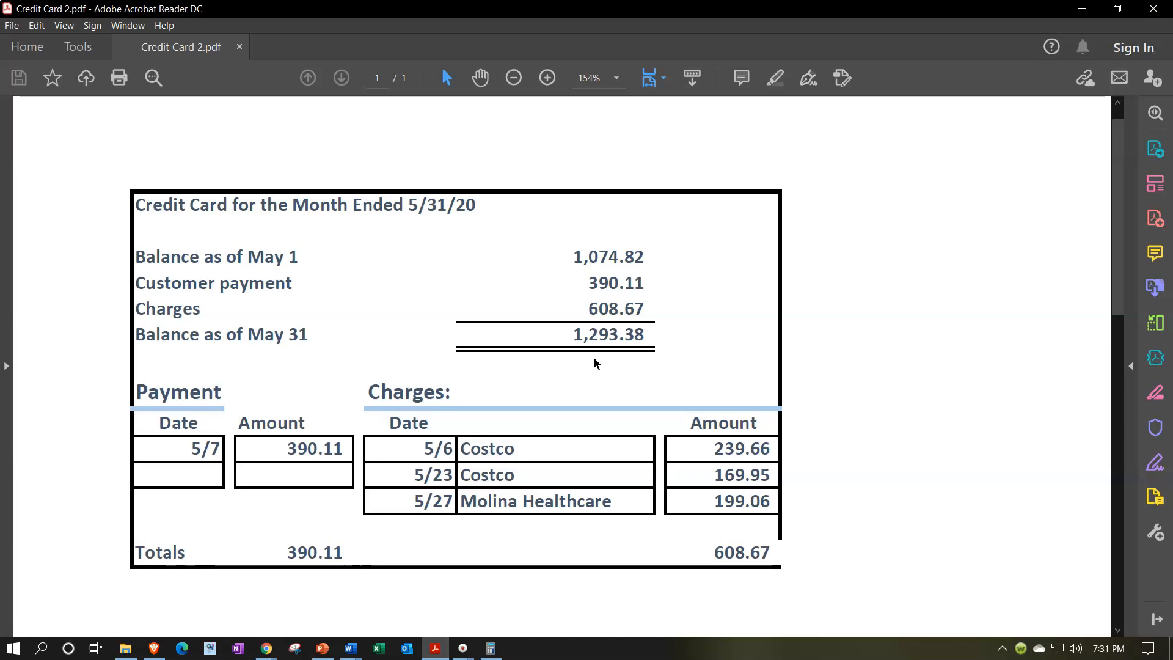
click(1081, 10)
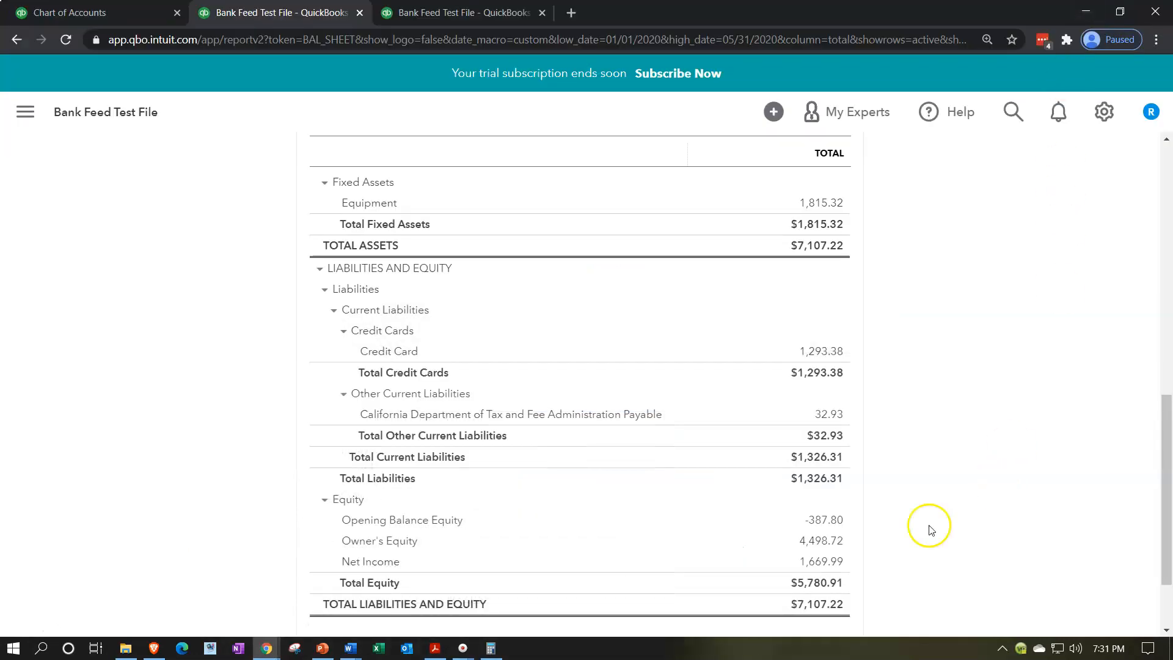